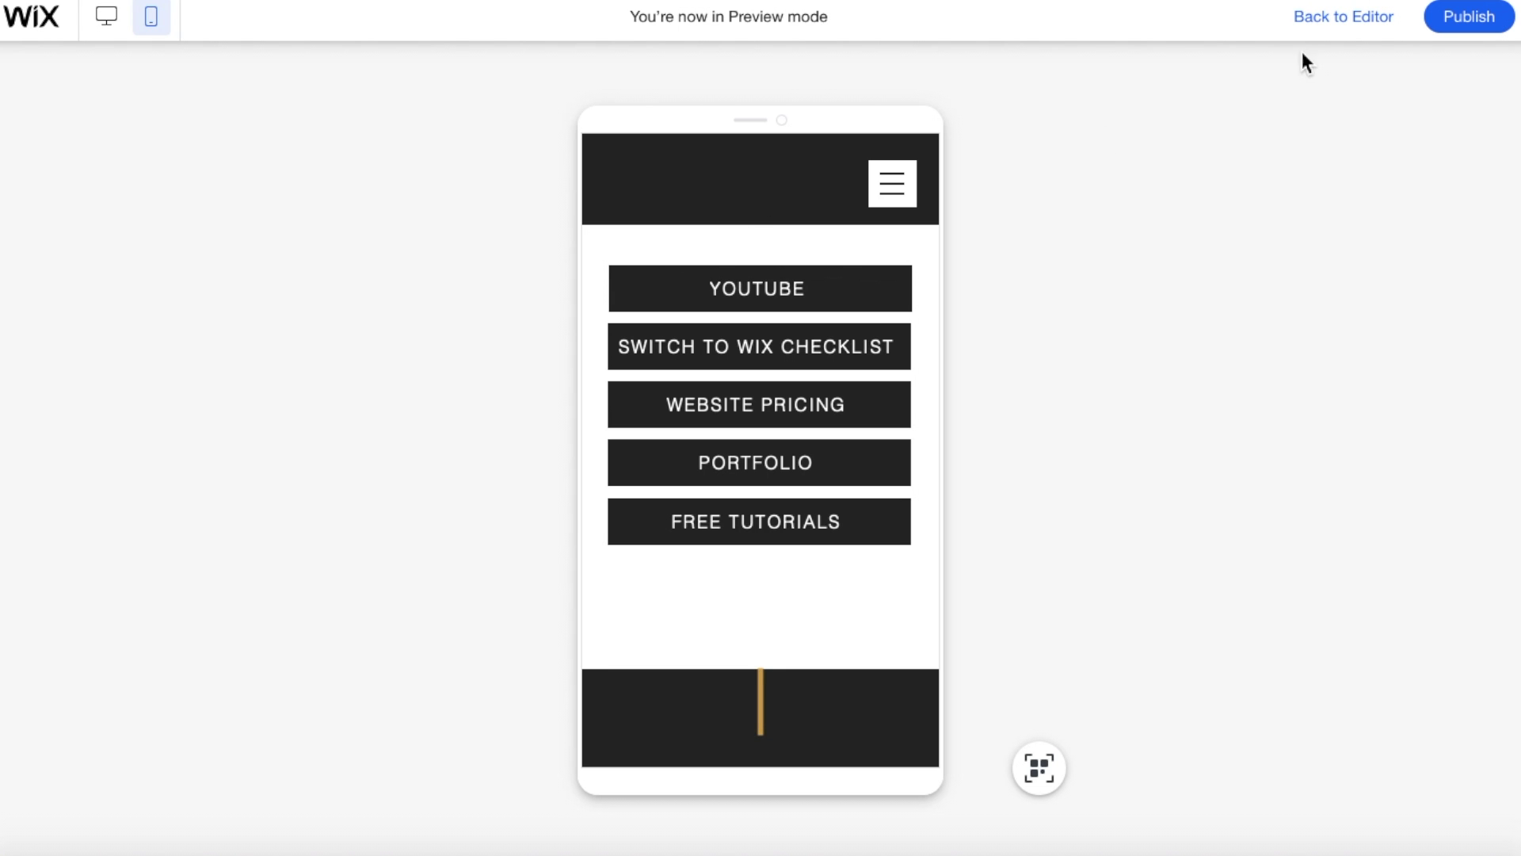
Leave the preview, show the links page in desktop view, and open the Add to Site panel
left_click(1350, 25)
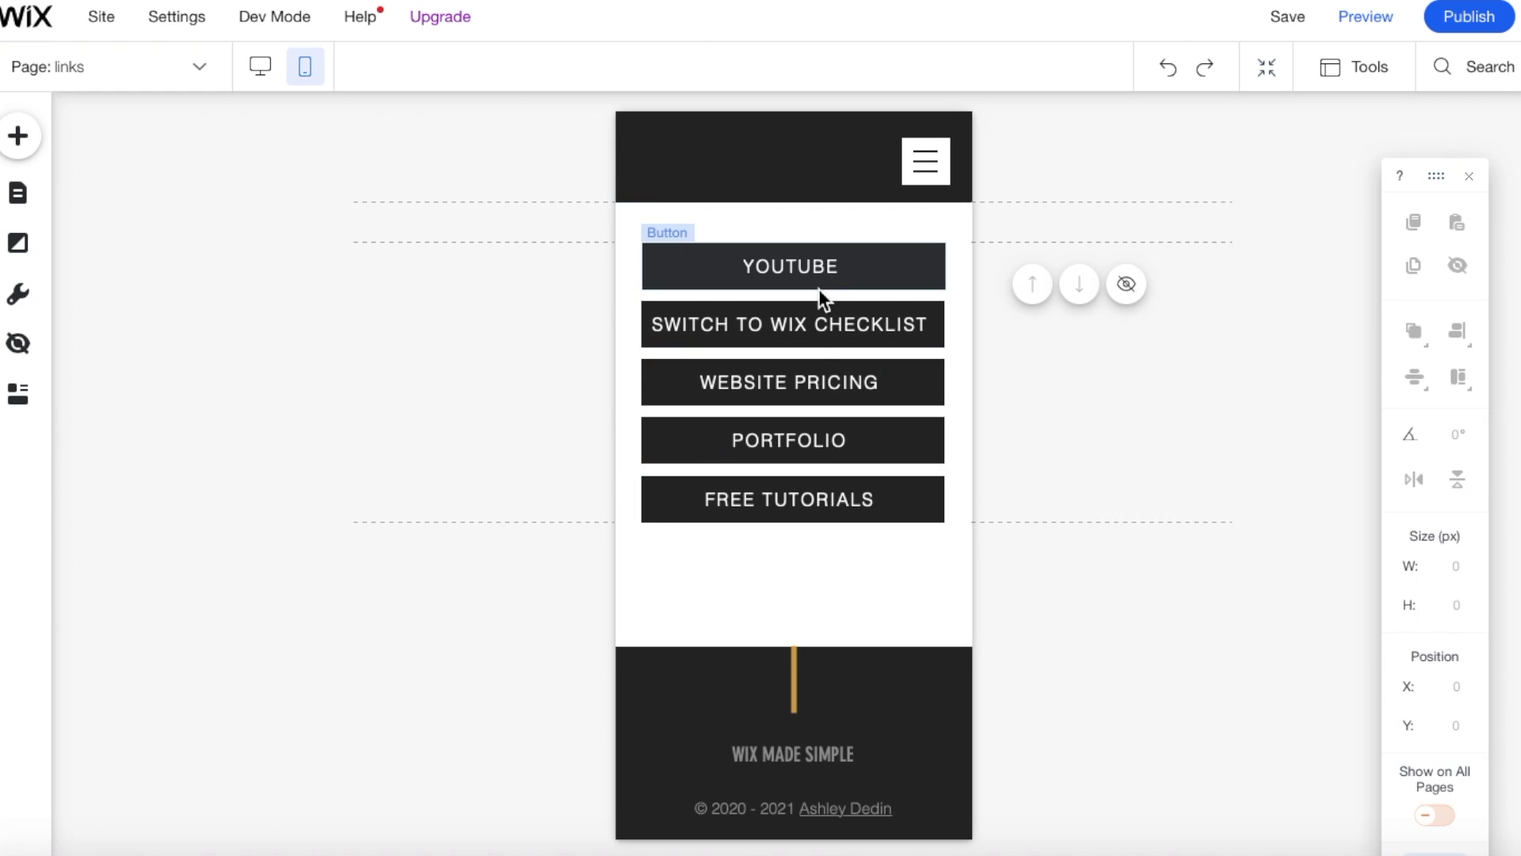
left_click(261, 68)
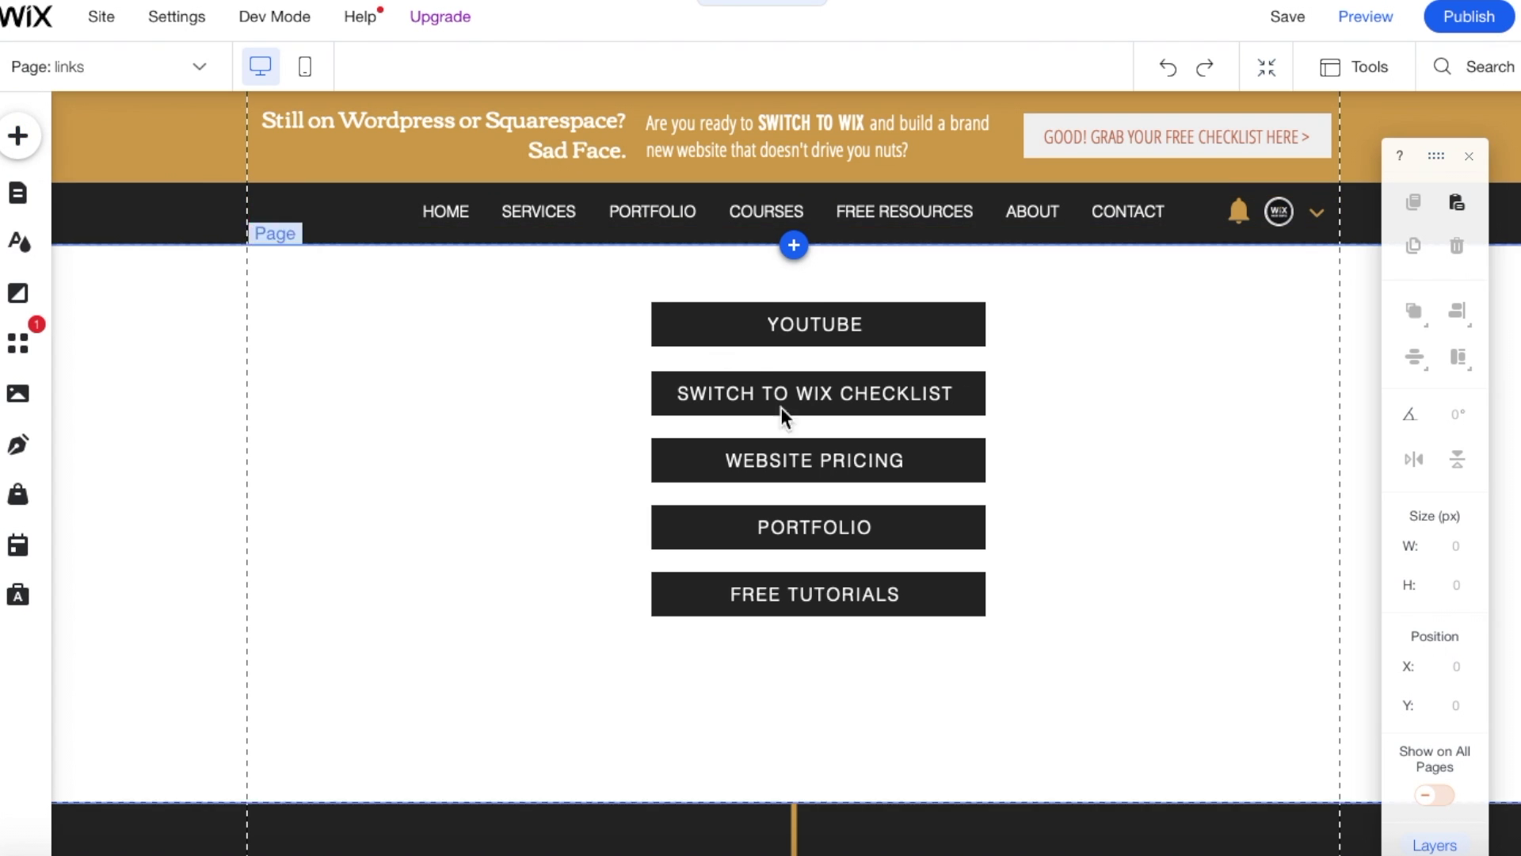
left_click(19, 139)
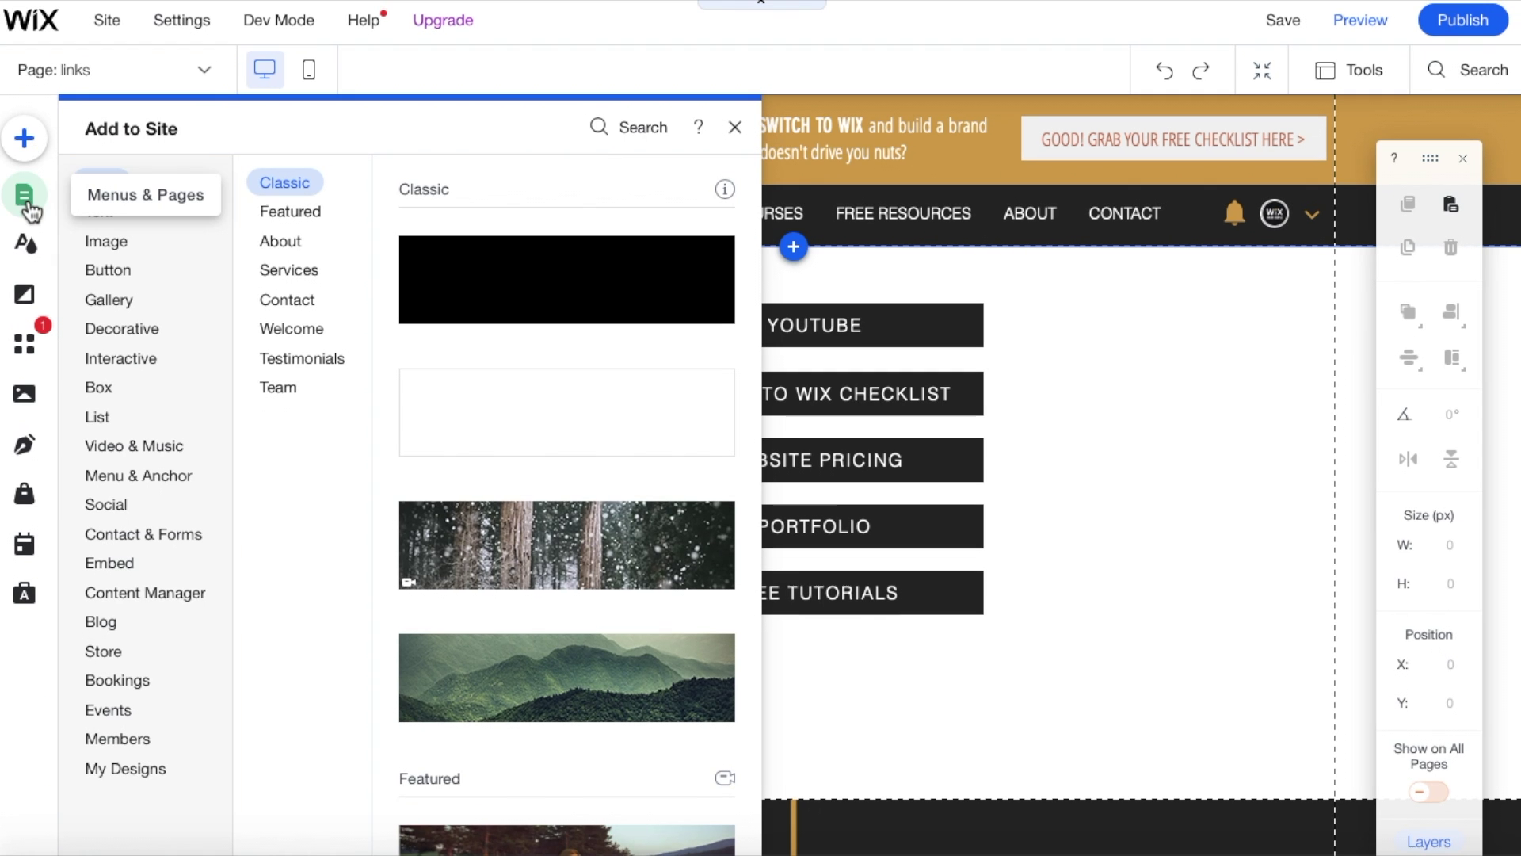
Add a blank page from Menus & Pages, creating 'New Page' in the site menu
left_click(24, 195)
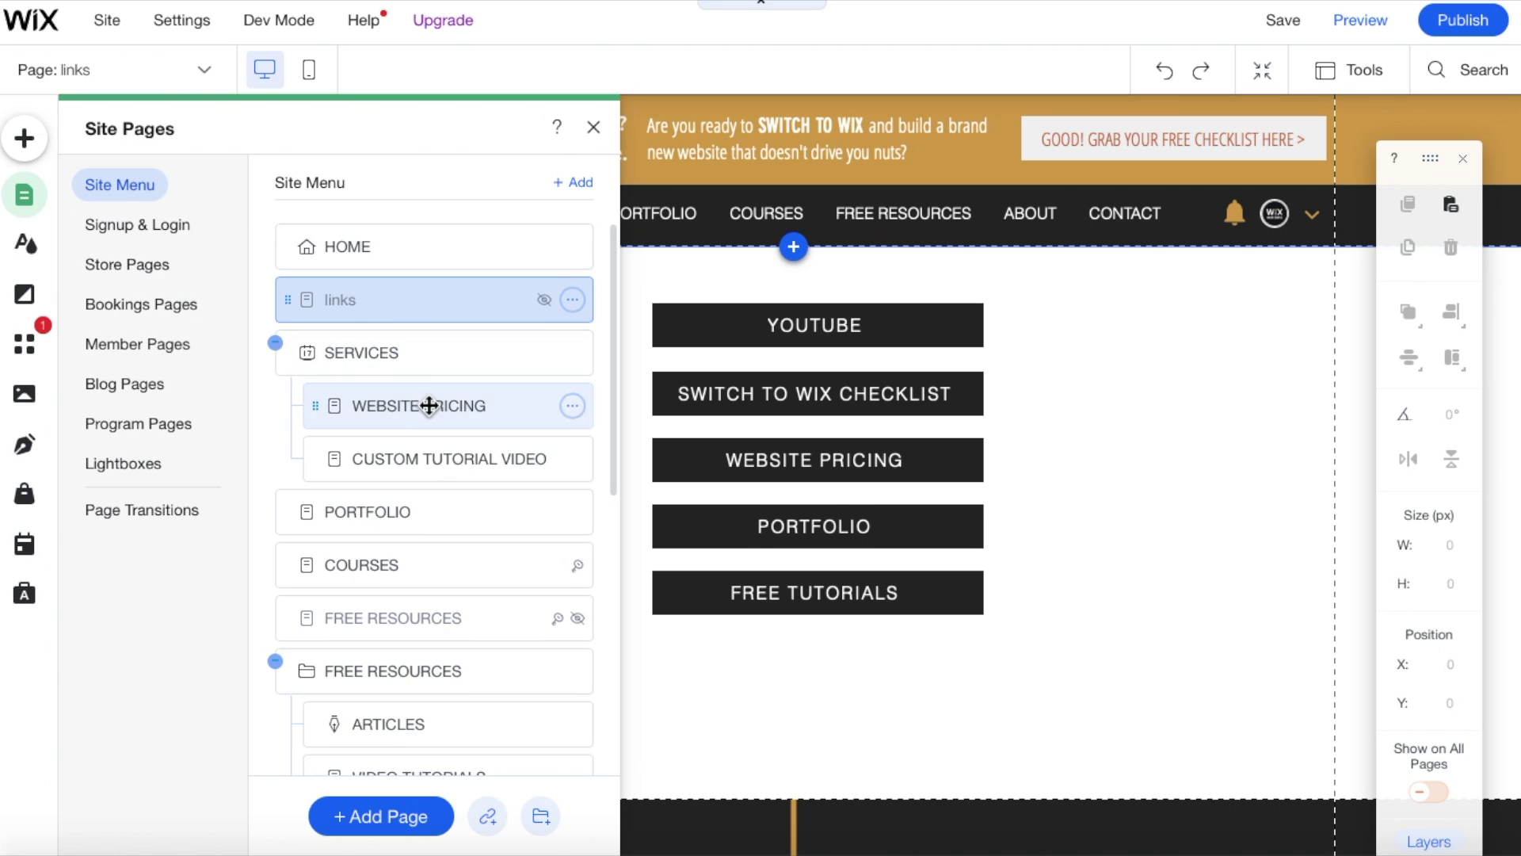
left_click(392, 832)
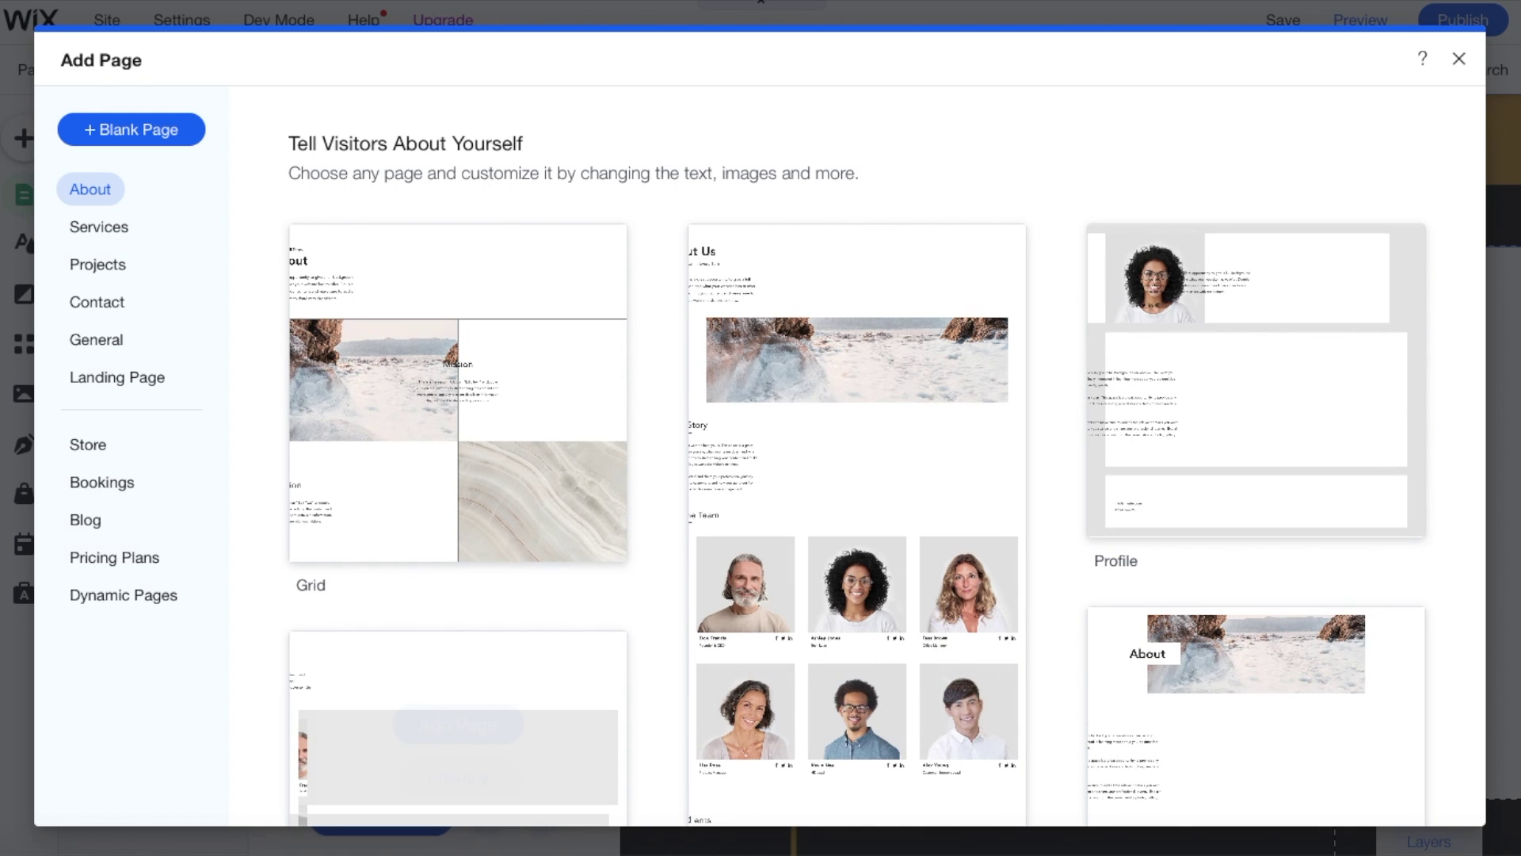
left_click(158, 139)
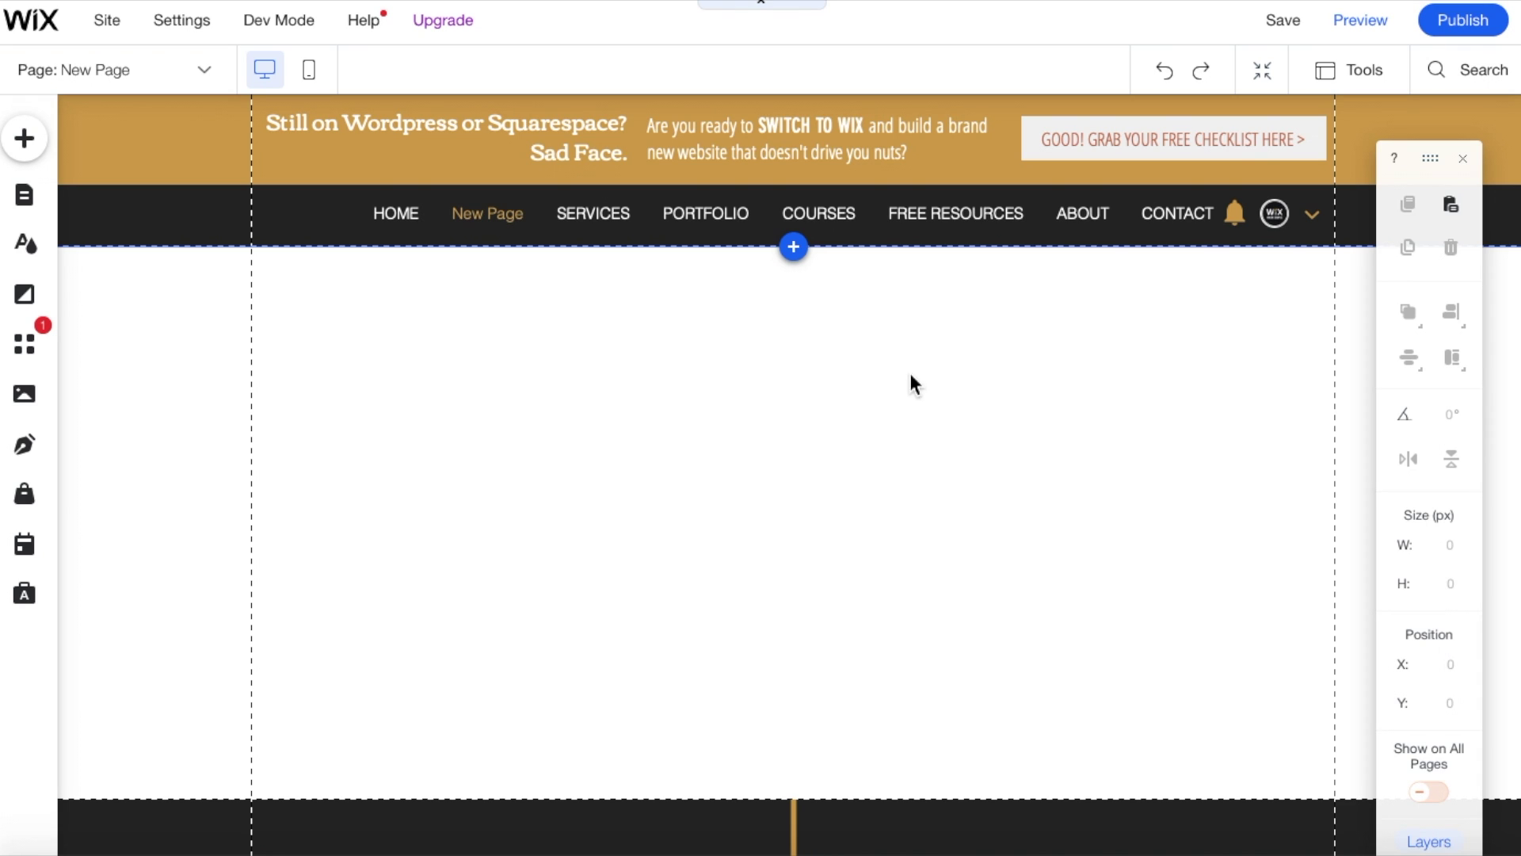
Rename New Page to 'Mobile Links' in the site pages list
left_click(155, 86)
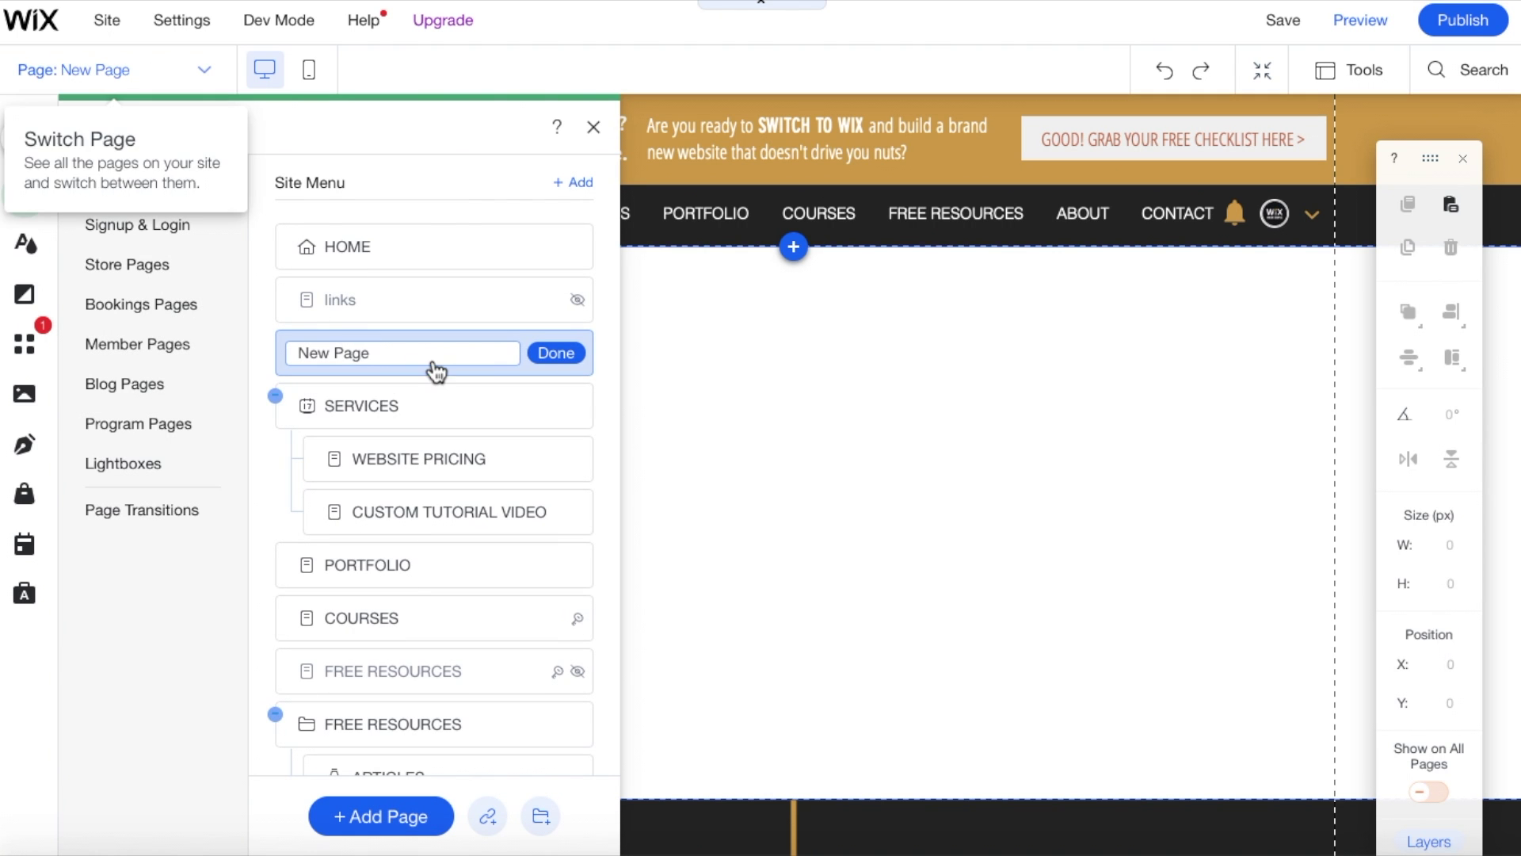
left_click(428, 358)
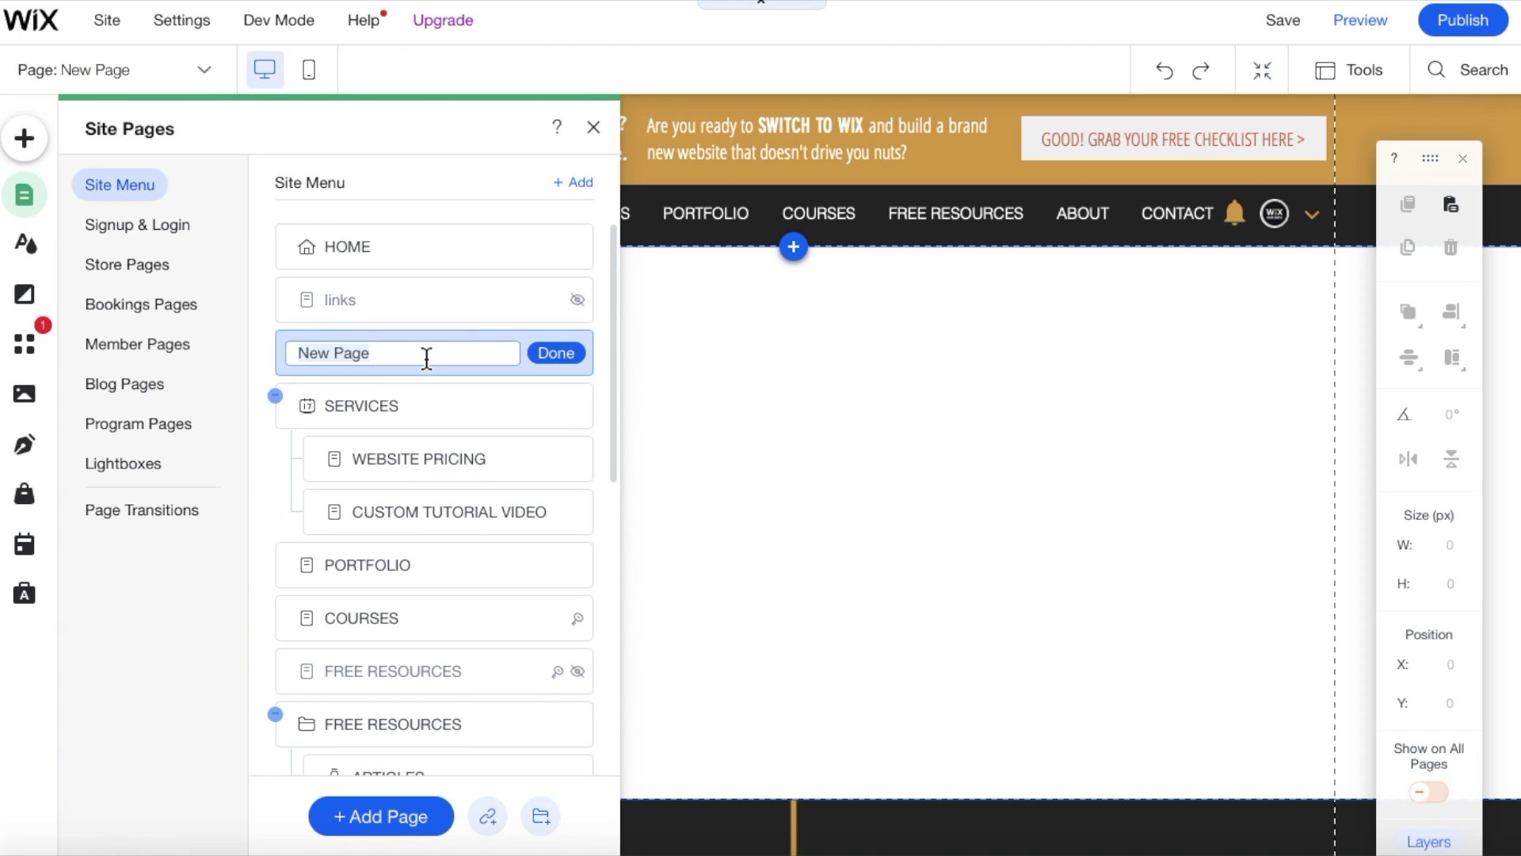
type("Mobile Links")
left_click(537, 352)
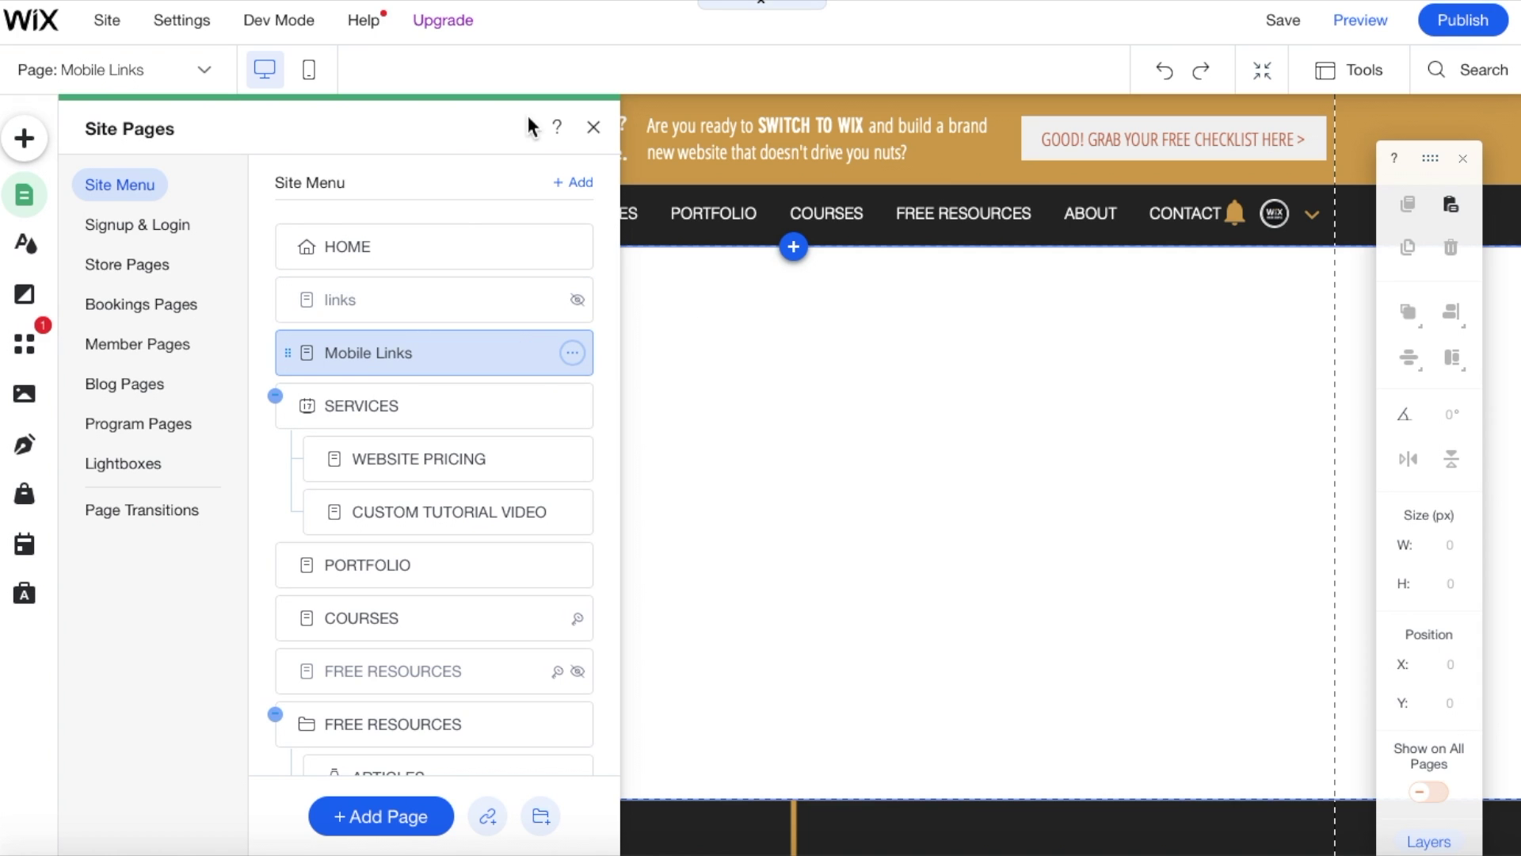
left_click(593, 128)
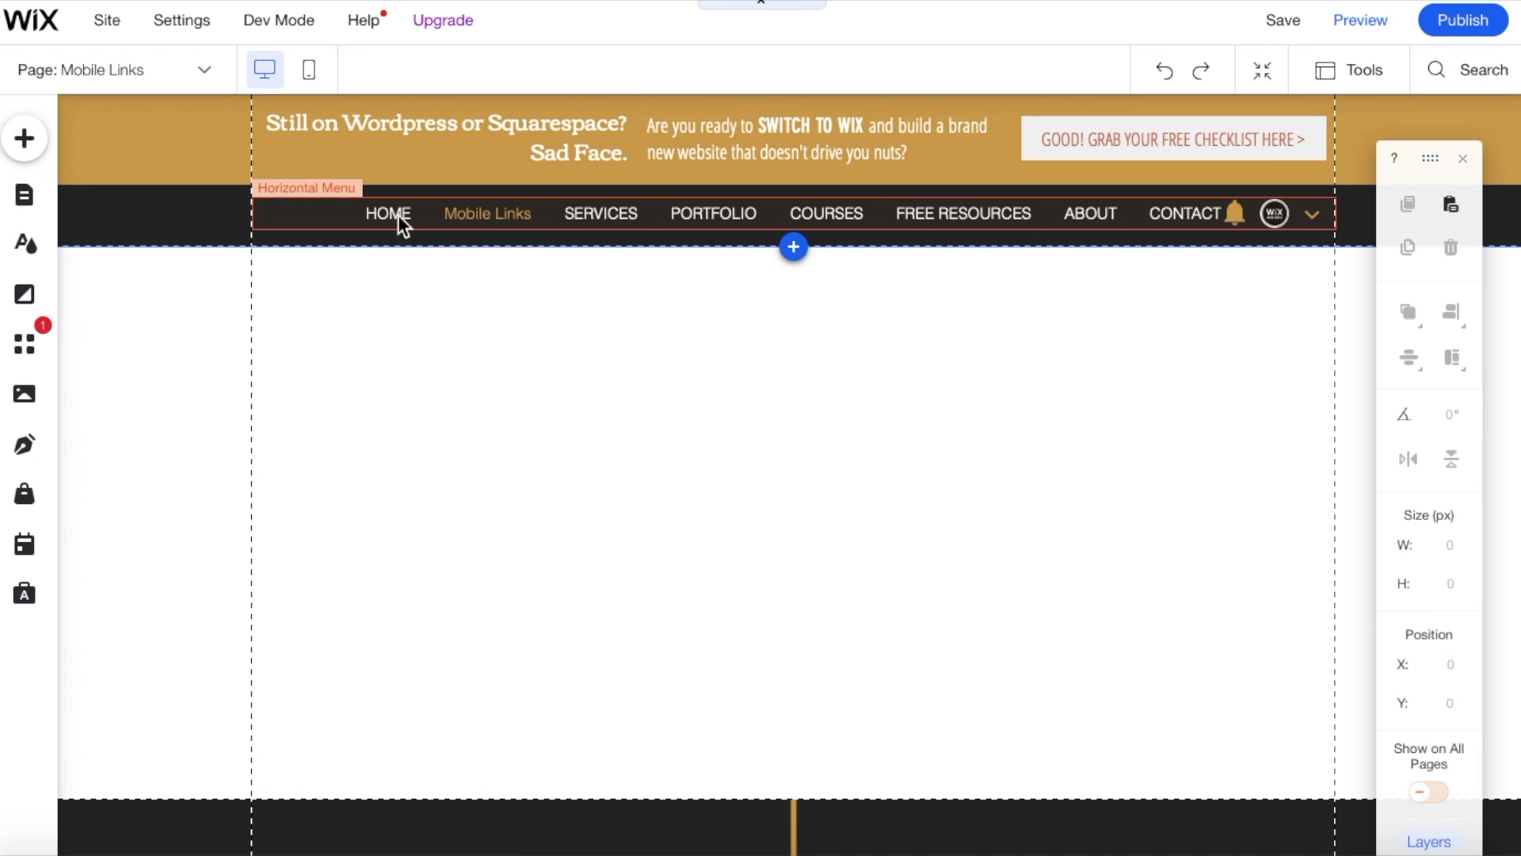
Hide the Mobile Links page from the site's navigation menu
left_click(30, 204)
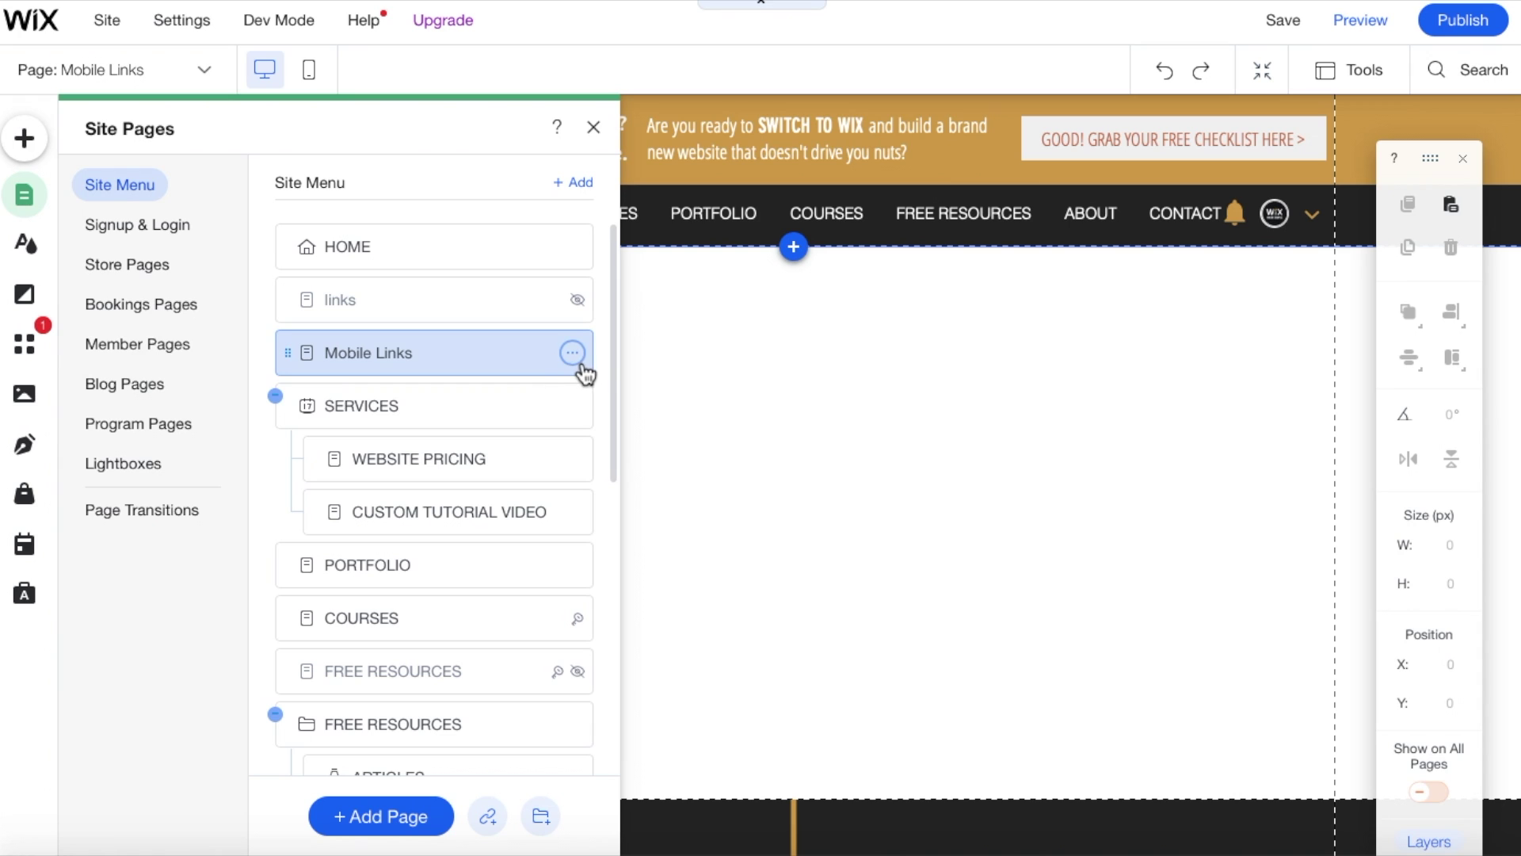
left_click(579, 363)
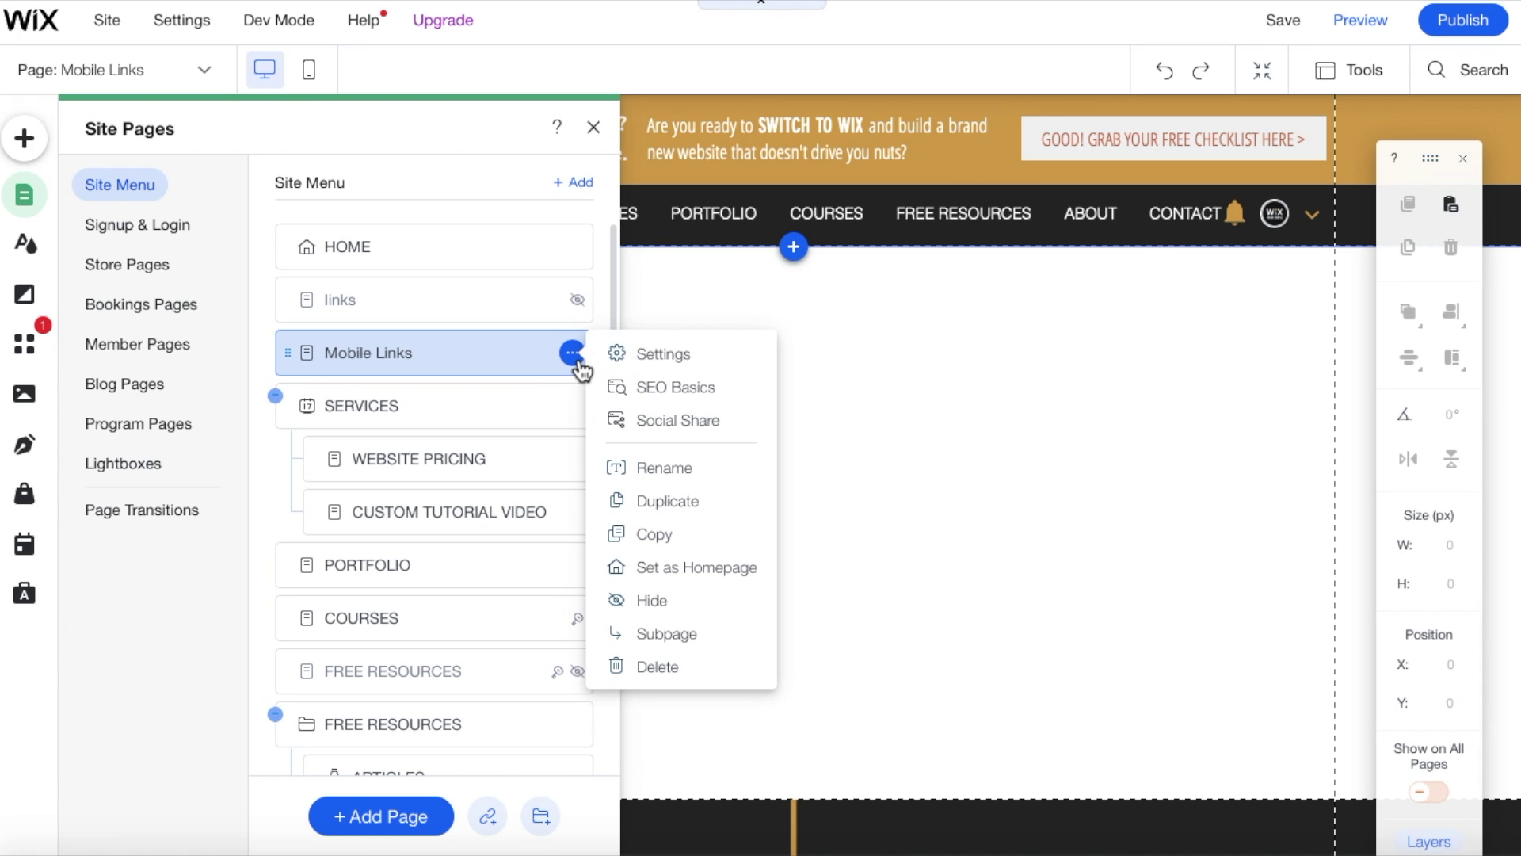
left_click(681, 609)
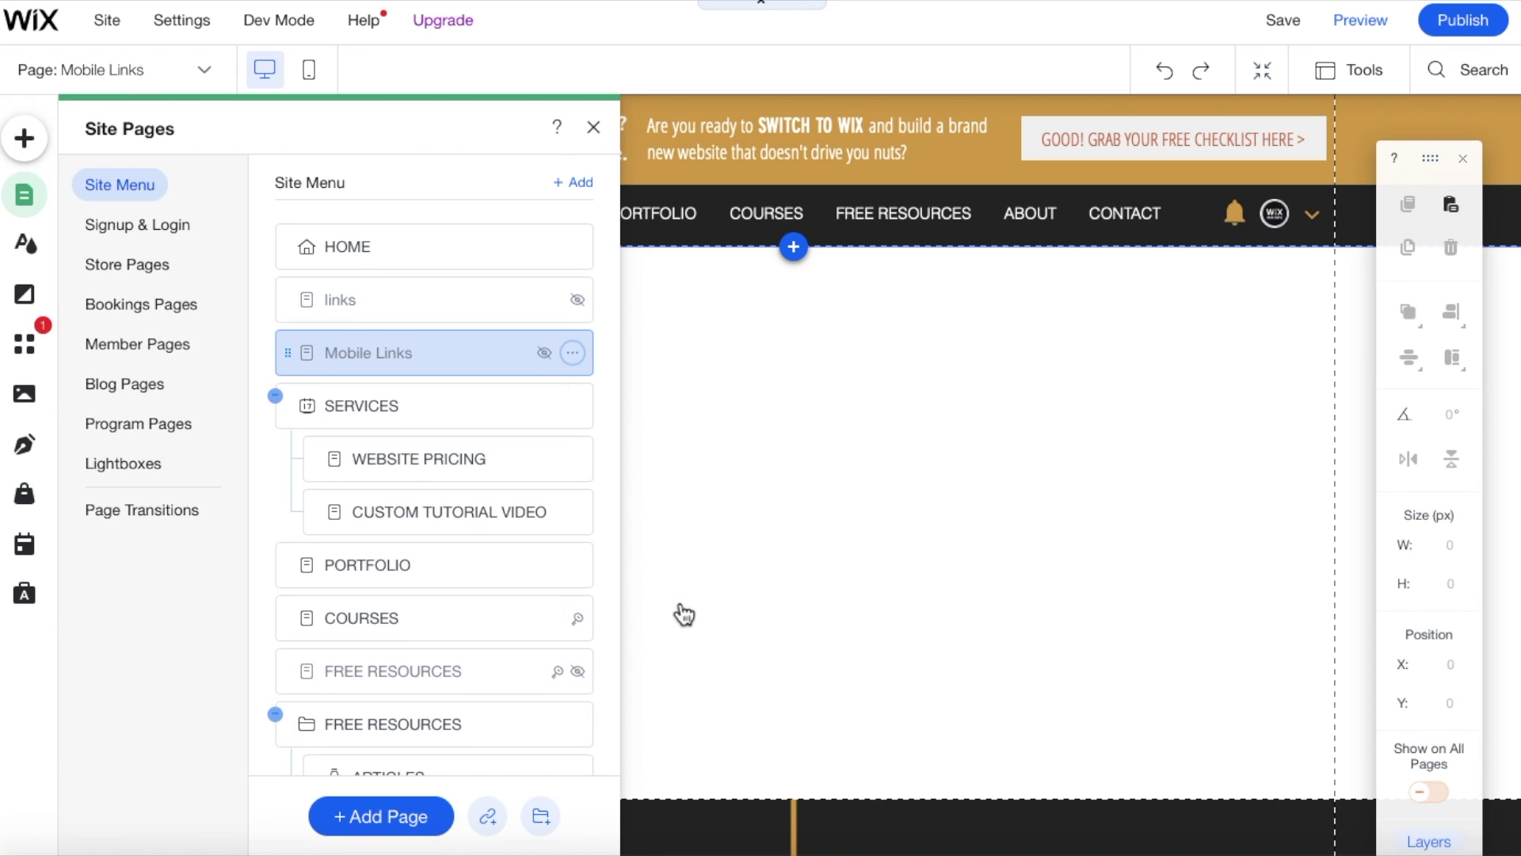
left_click(595, 129)
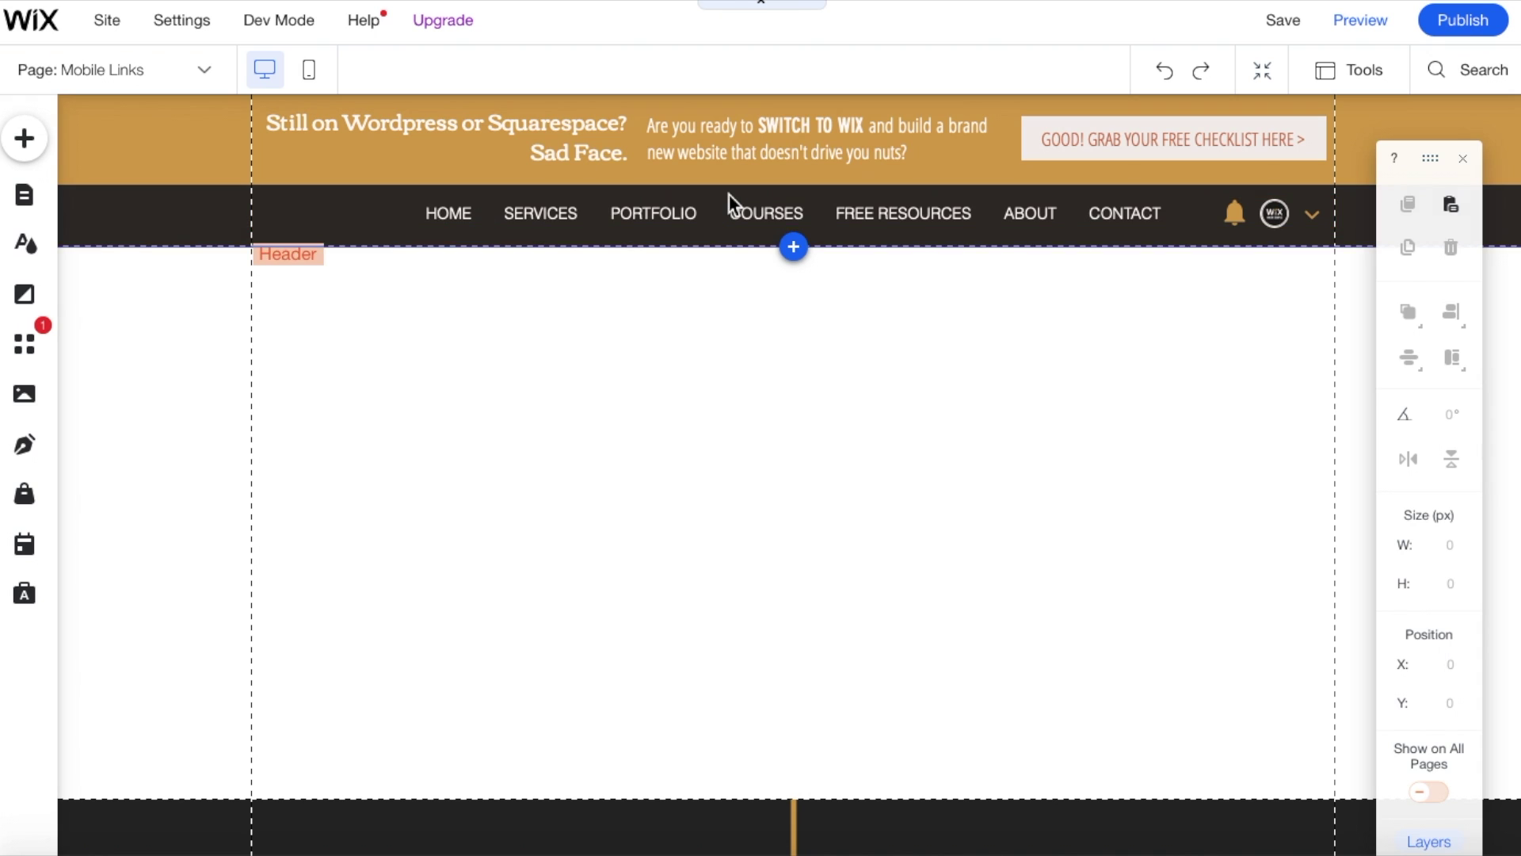
Browse Add to Site to Button > Themed Buttons and start dragging one onto the blank Mobile Links page
left_click(634, 385)
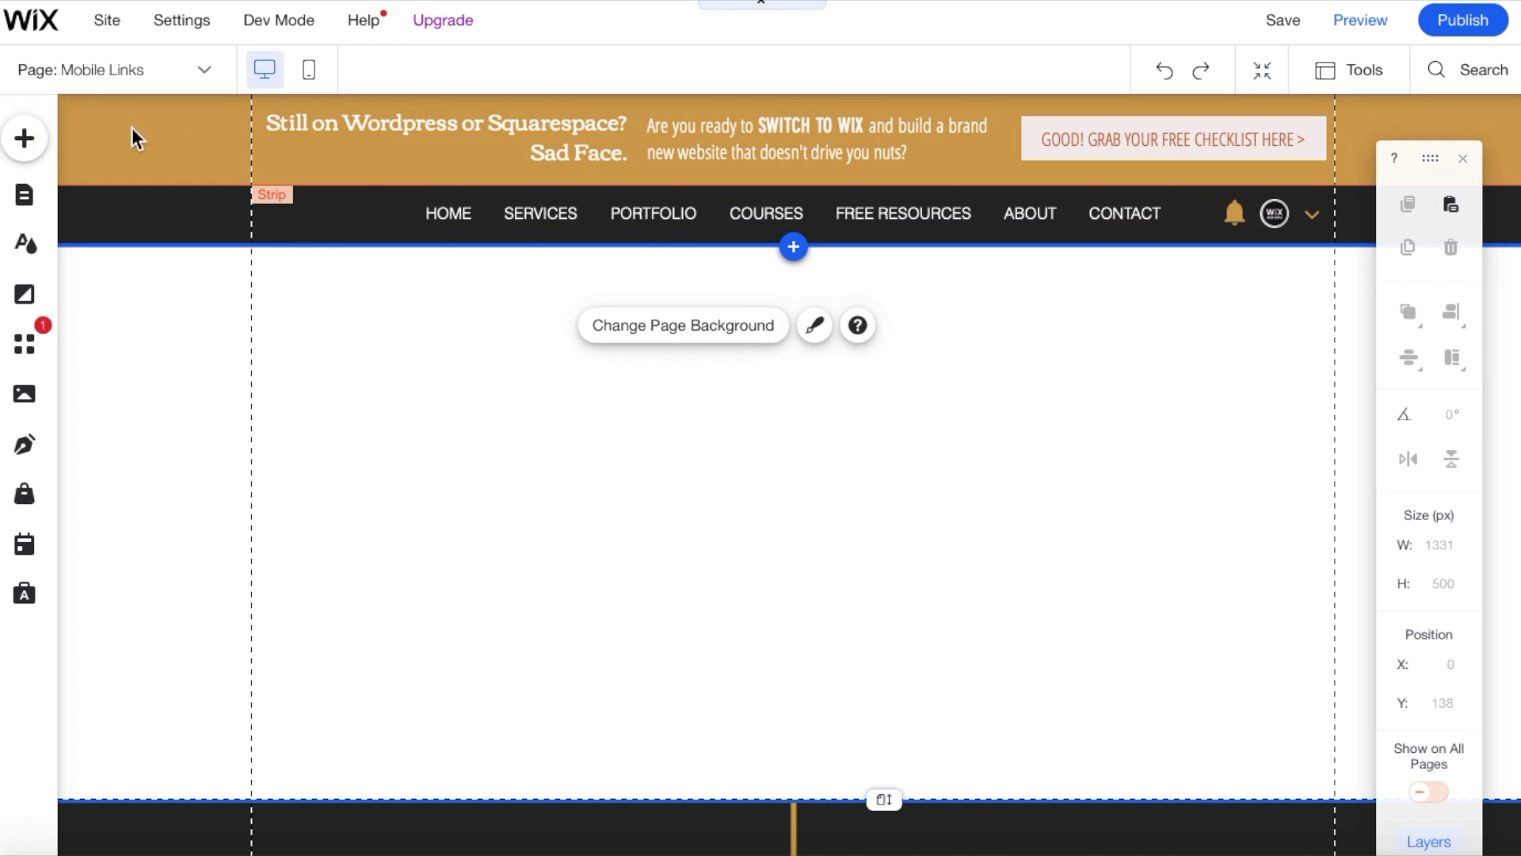
left_click(32, 151)
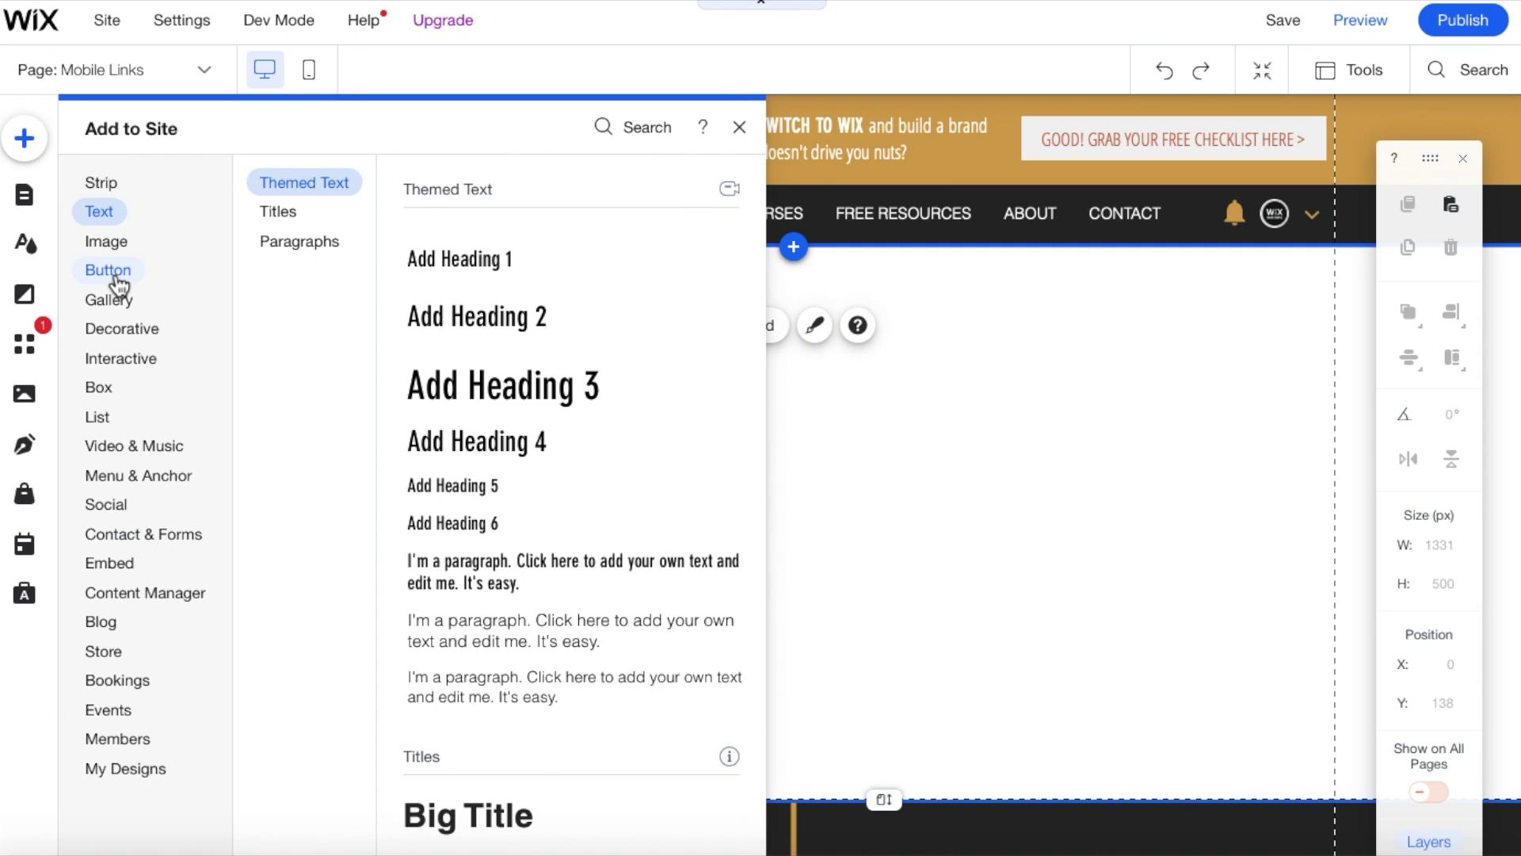
mouse_move(115, 282)
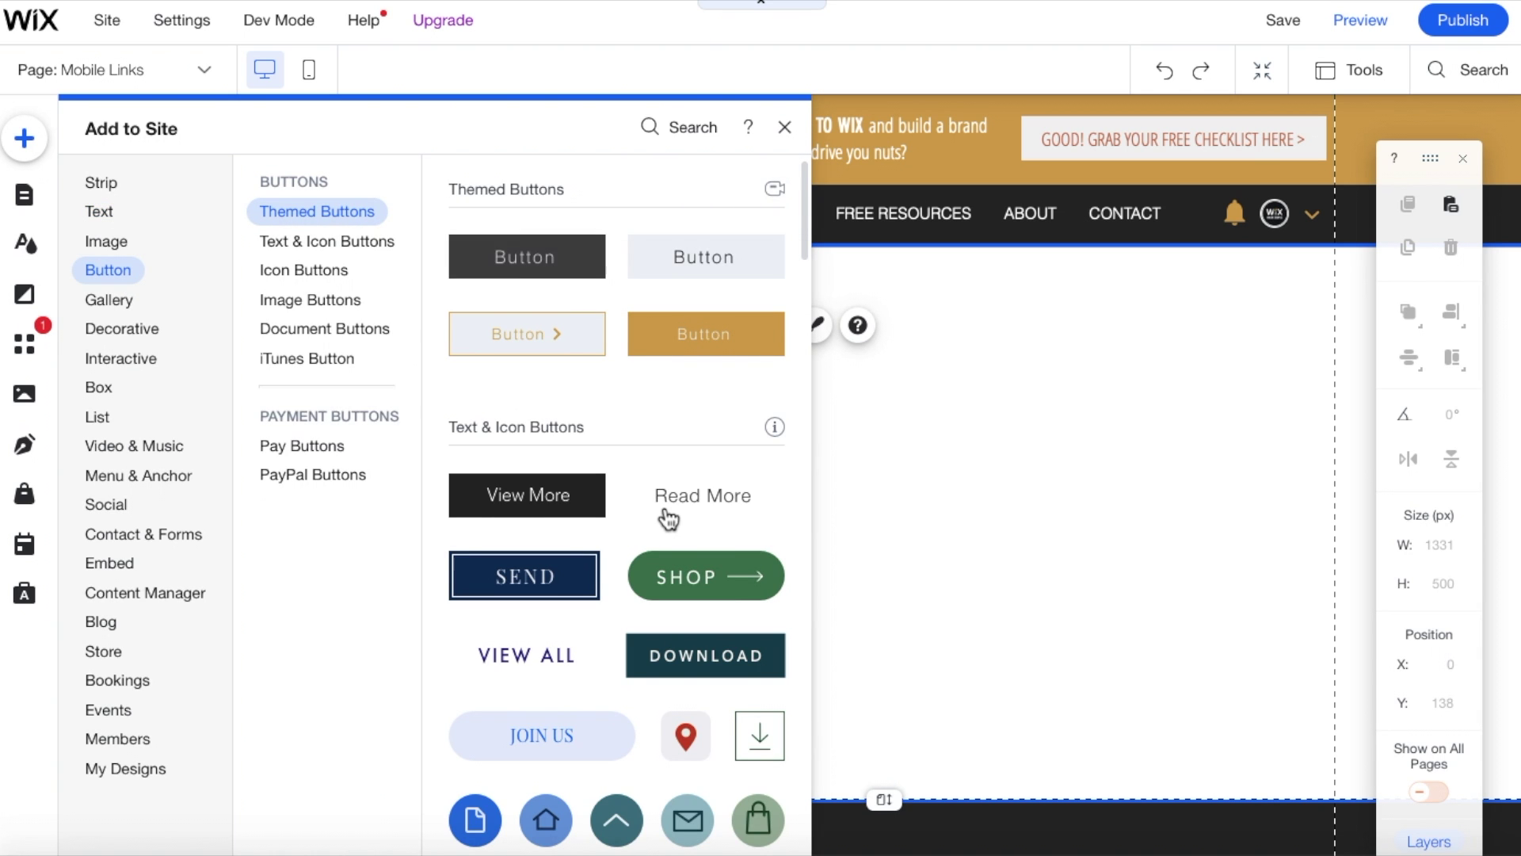
scroll(670, 519, "down", 5)
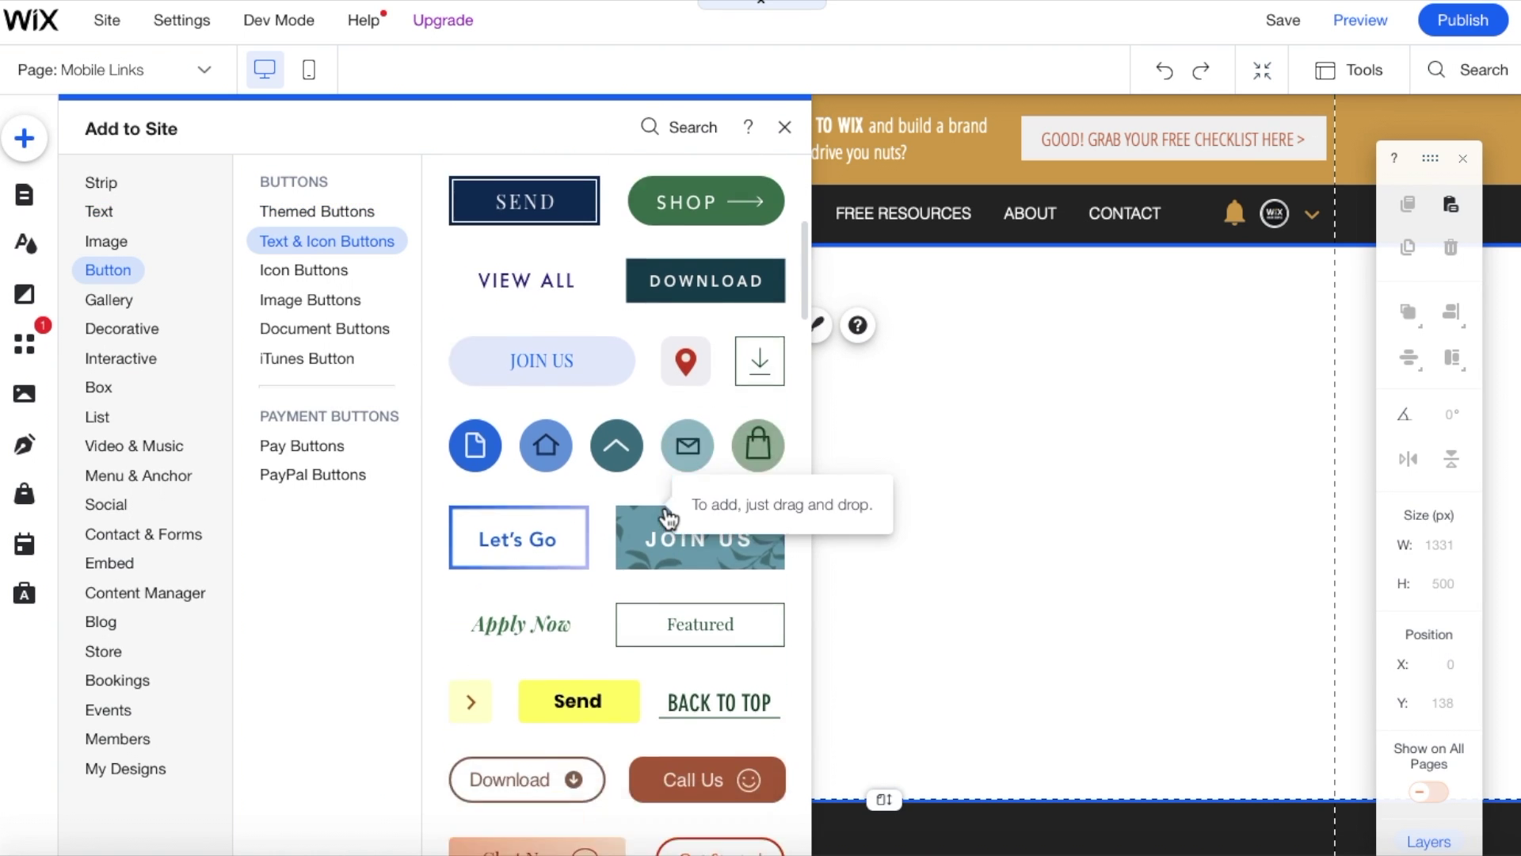
scroll(670, 519, "down", 9)
scroll(670, 519, "up", 5)
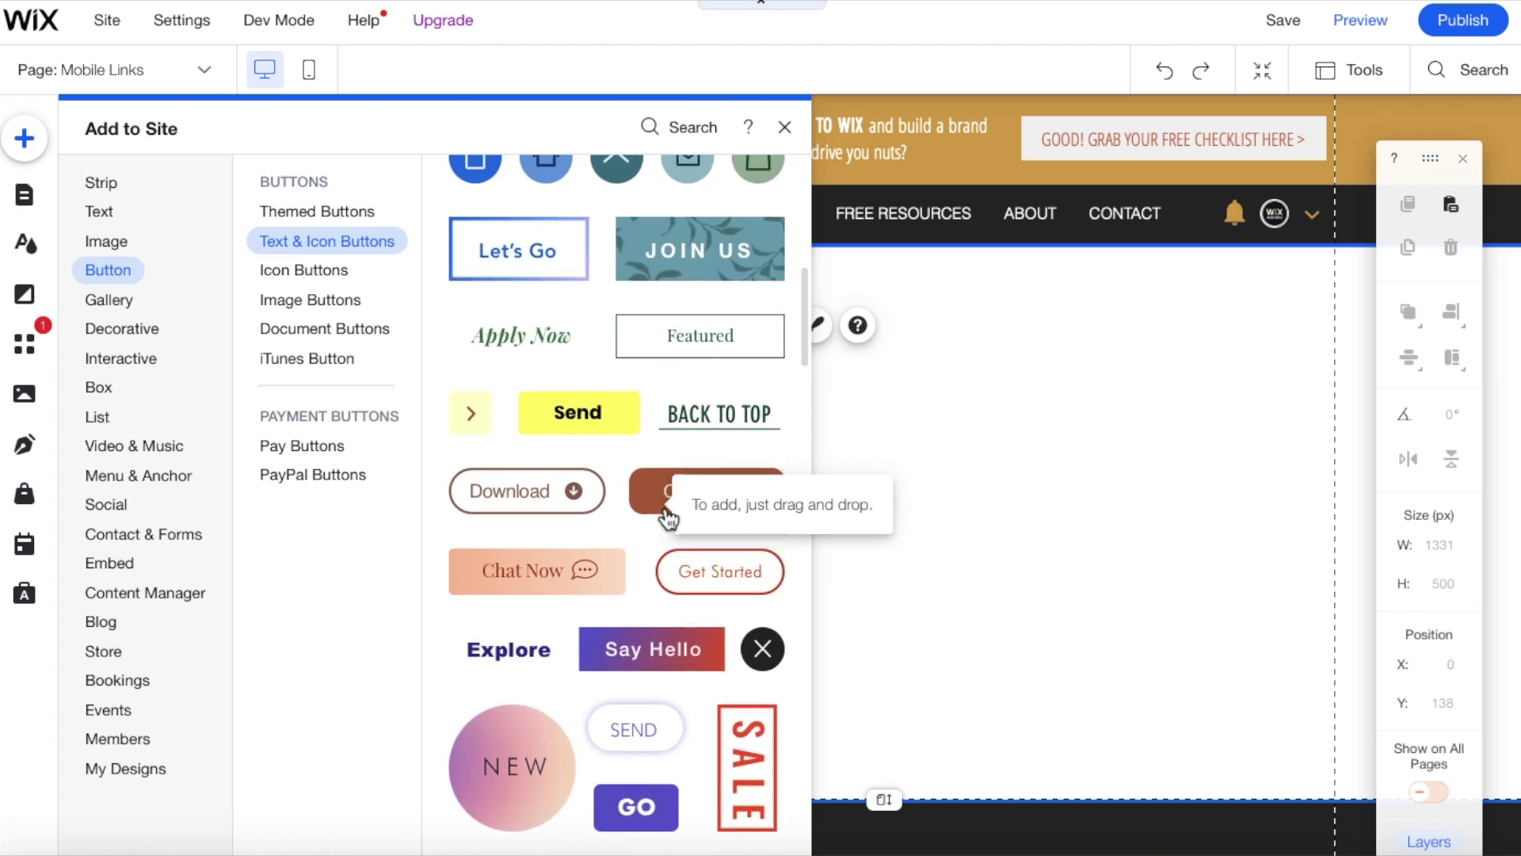
scroll(668, 516, "up", 3)
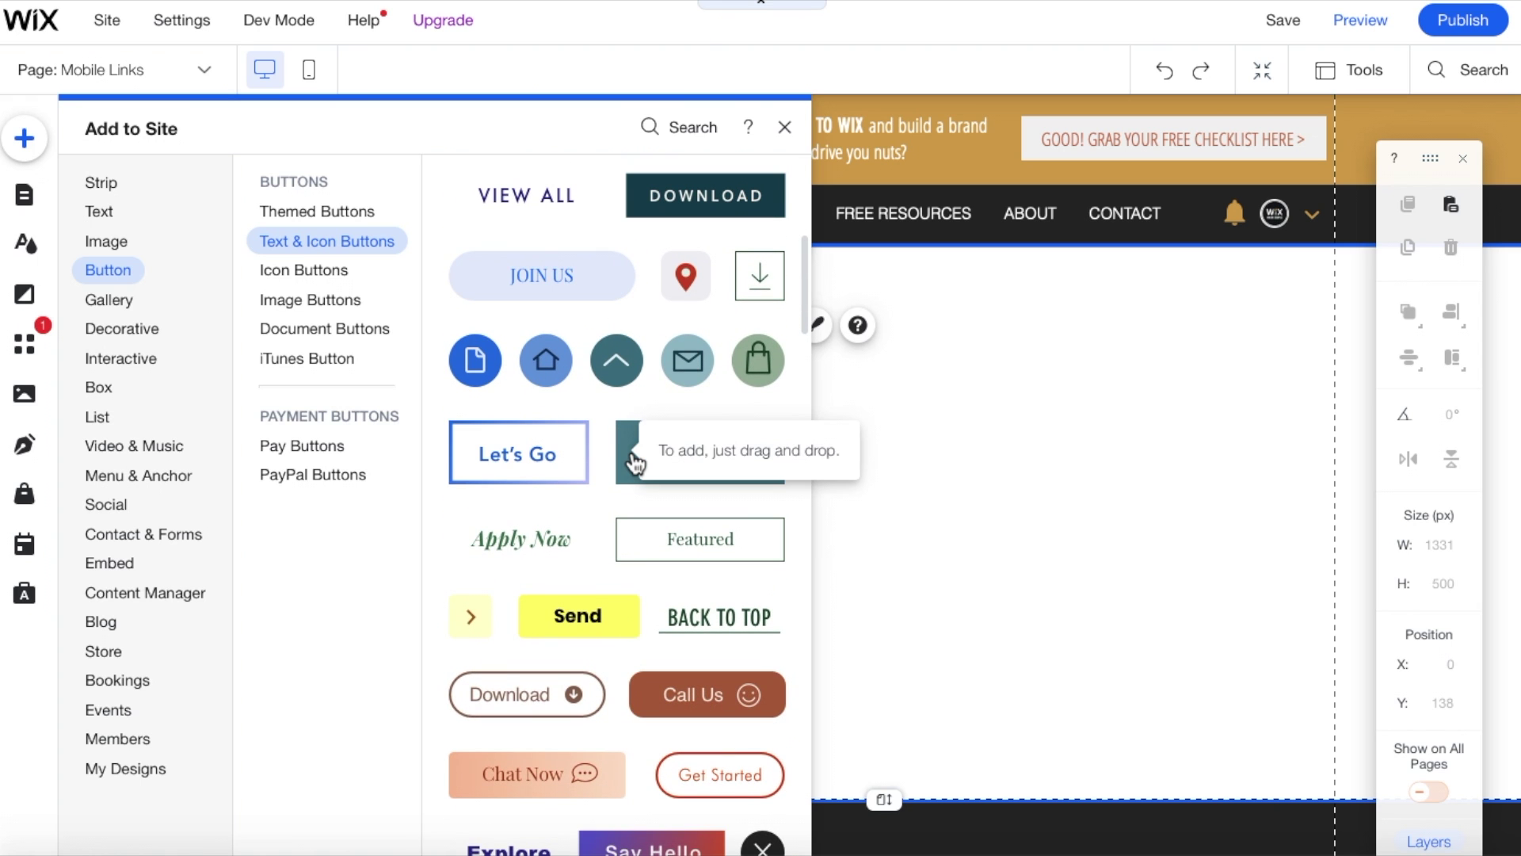
scroll(634, 461, "up", 6)
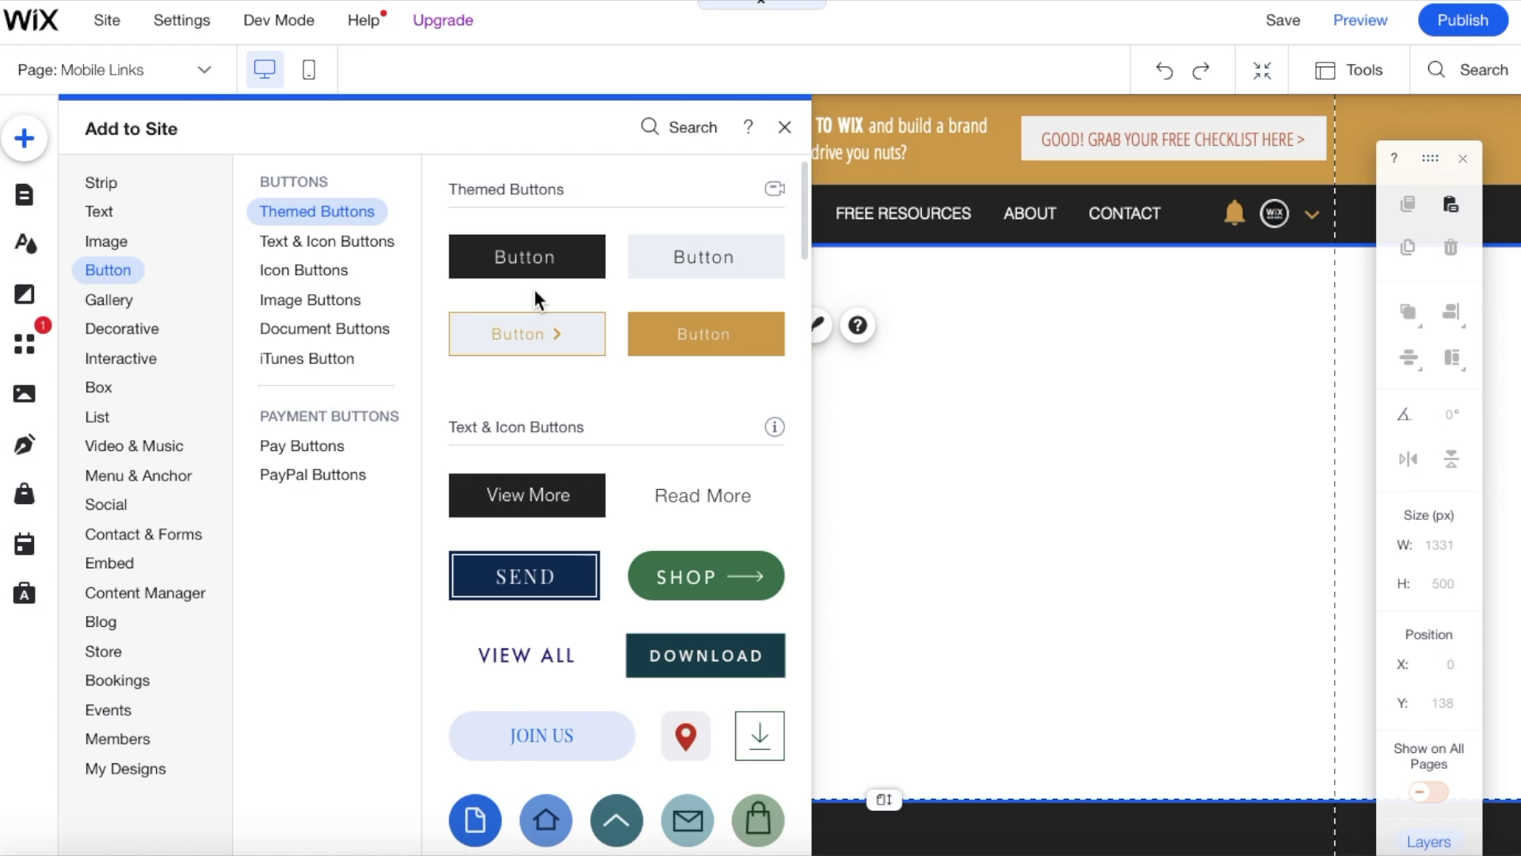
scroll(613, 610, "down", 4)
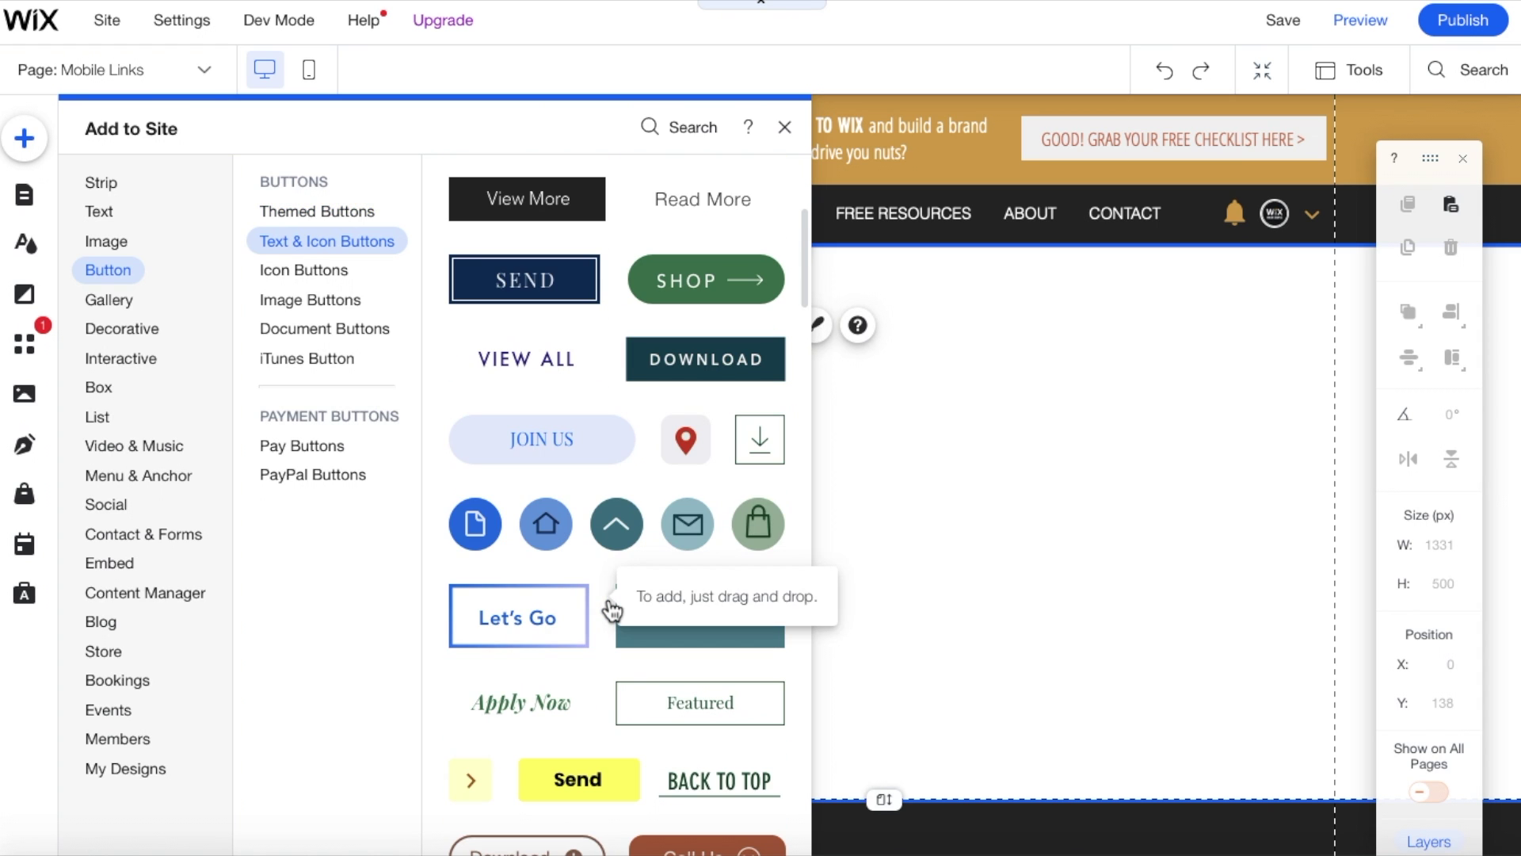
scroll(689, 730, "down", 2)
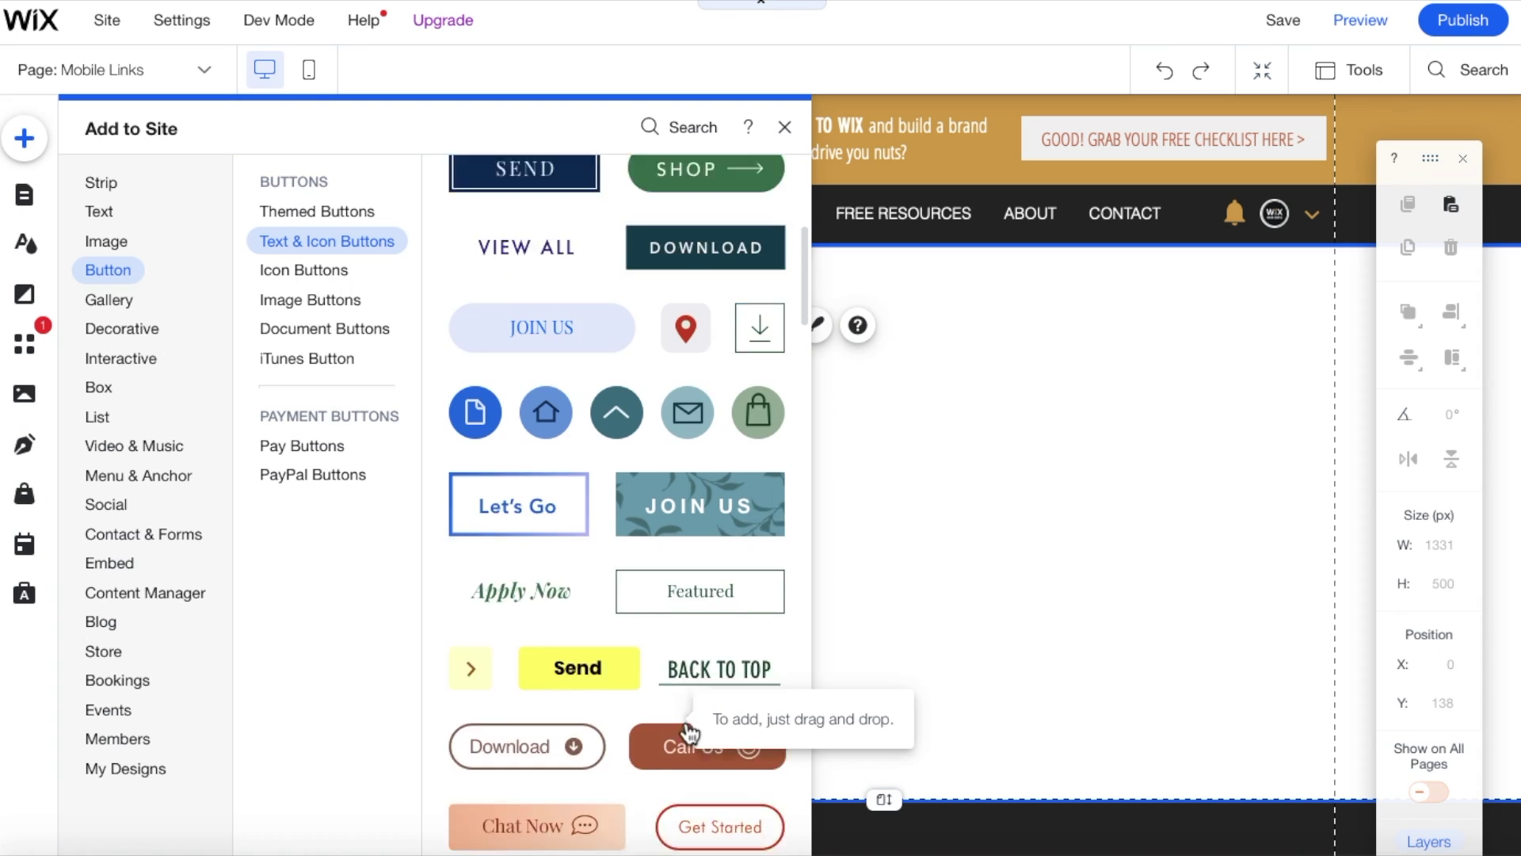
scroll(689, 731, "down", 2)
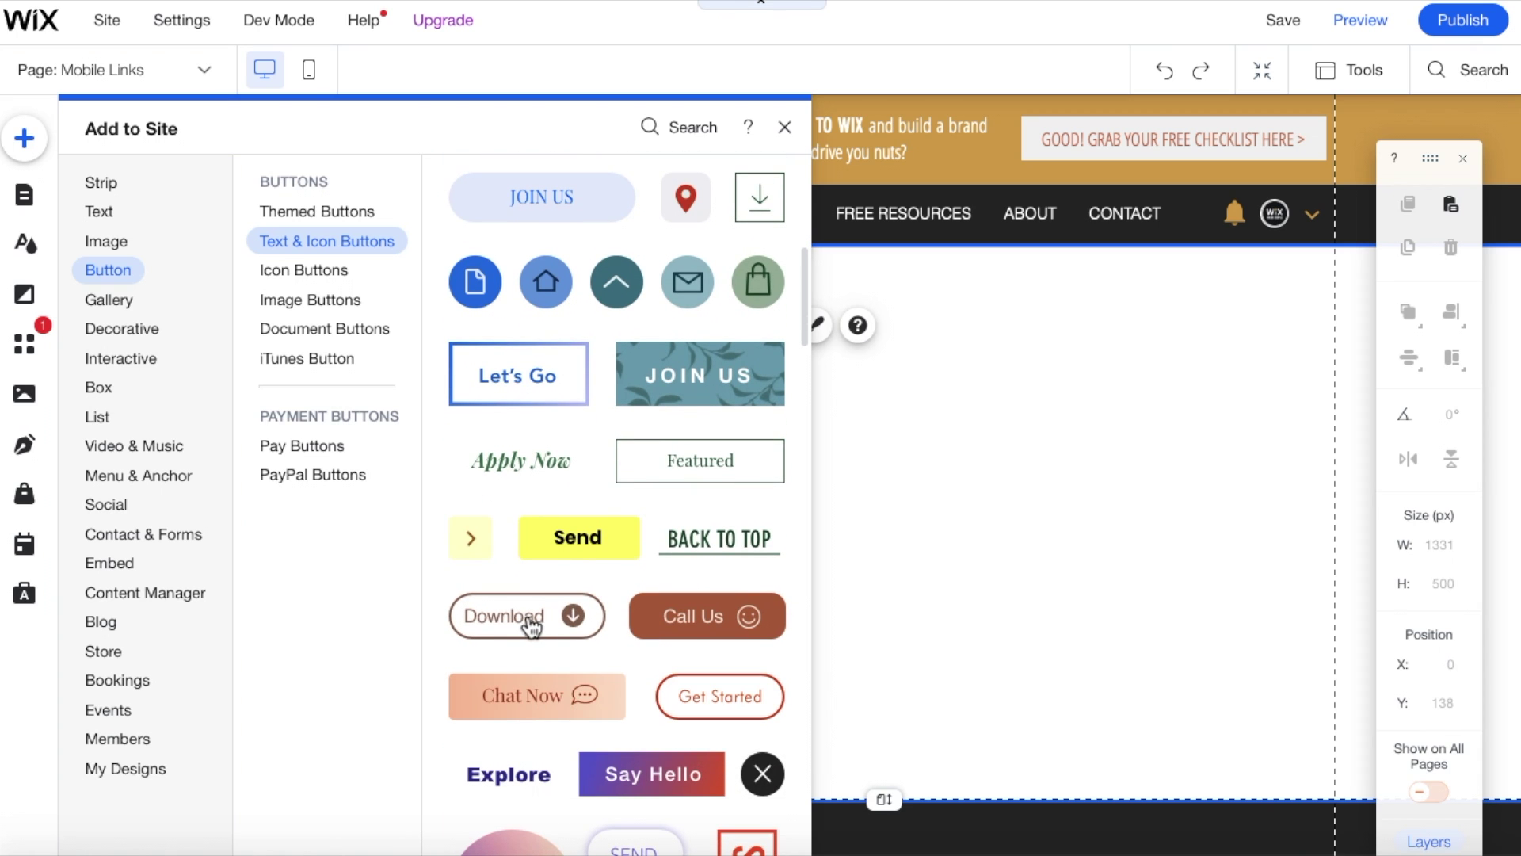
scroll(696, 634, "up", 8)
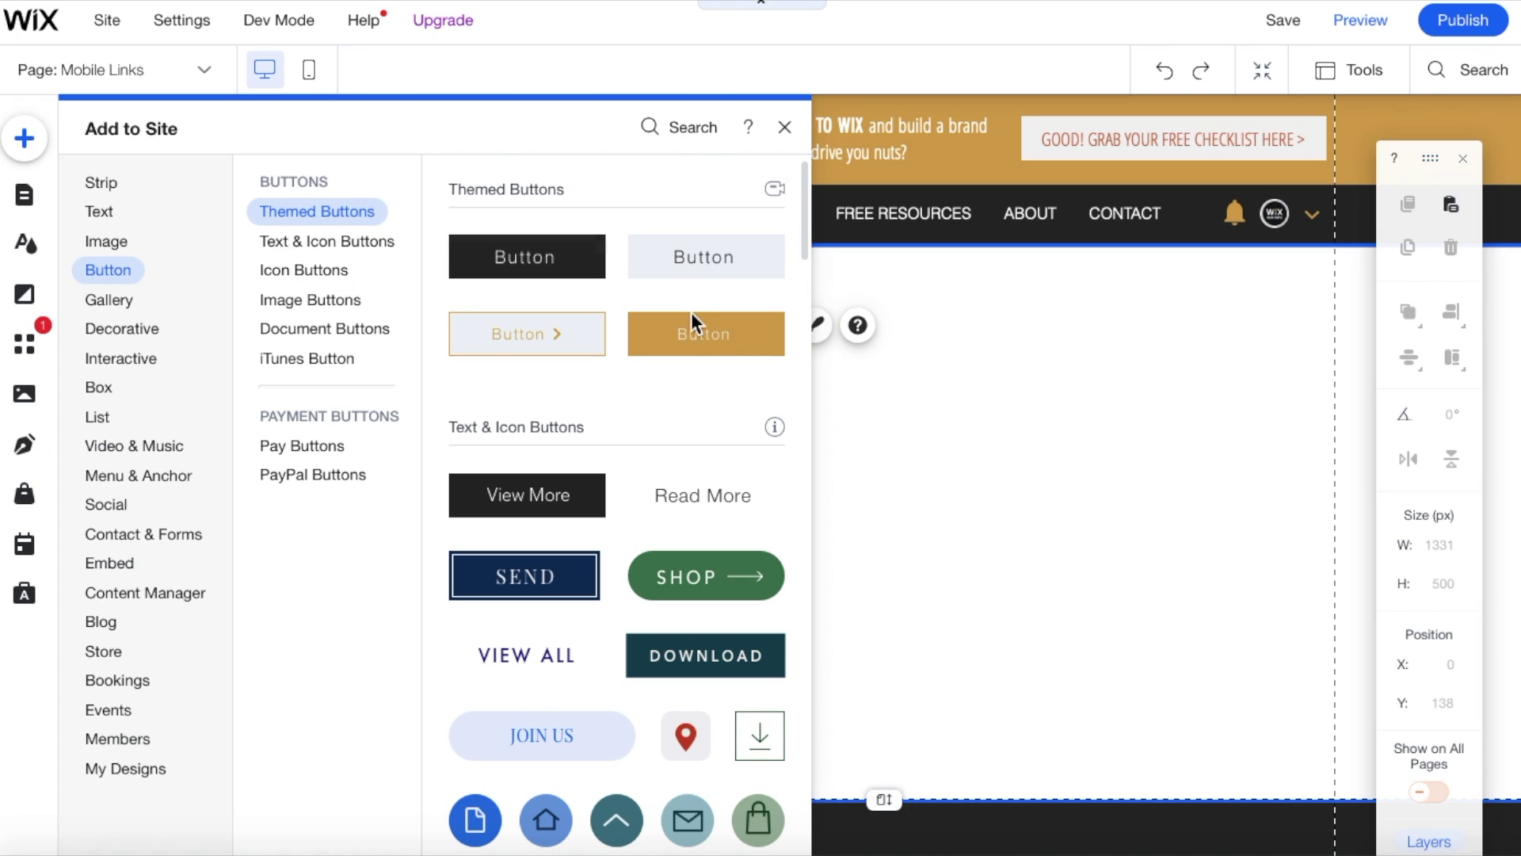
left_click_drag(691, 315, 577, 312)
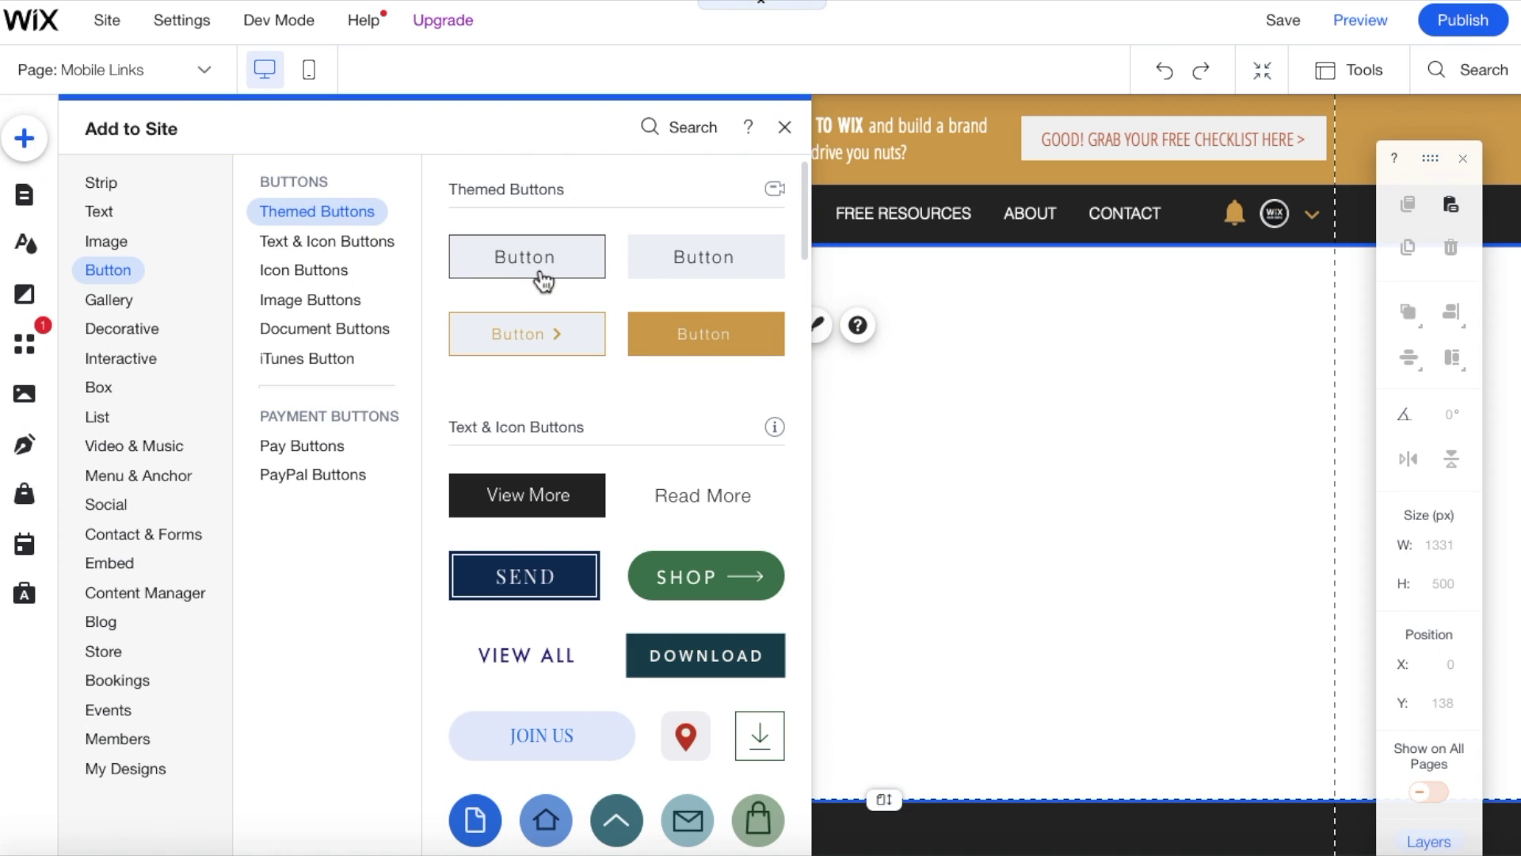
left_click(688, 350)
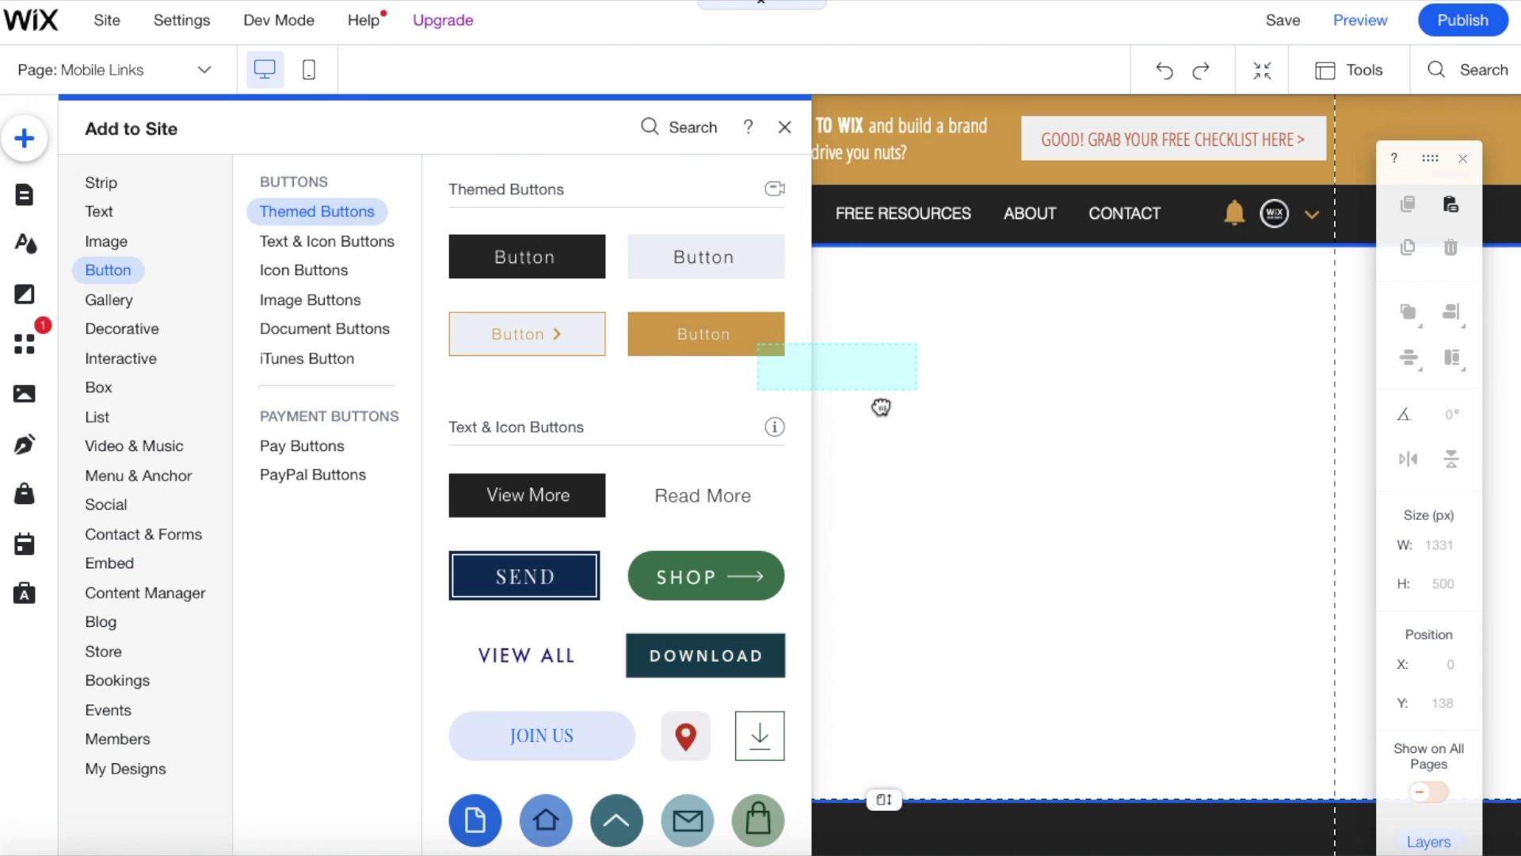
Drop the gold themed button on the page, centre it near the top, and widen it to 253 px
left_click_drag(881, 407, 959, 430)
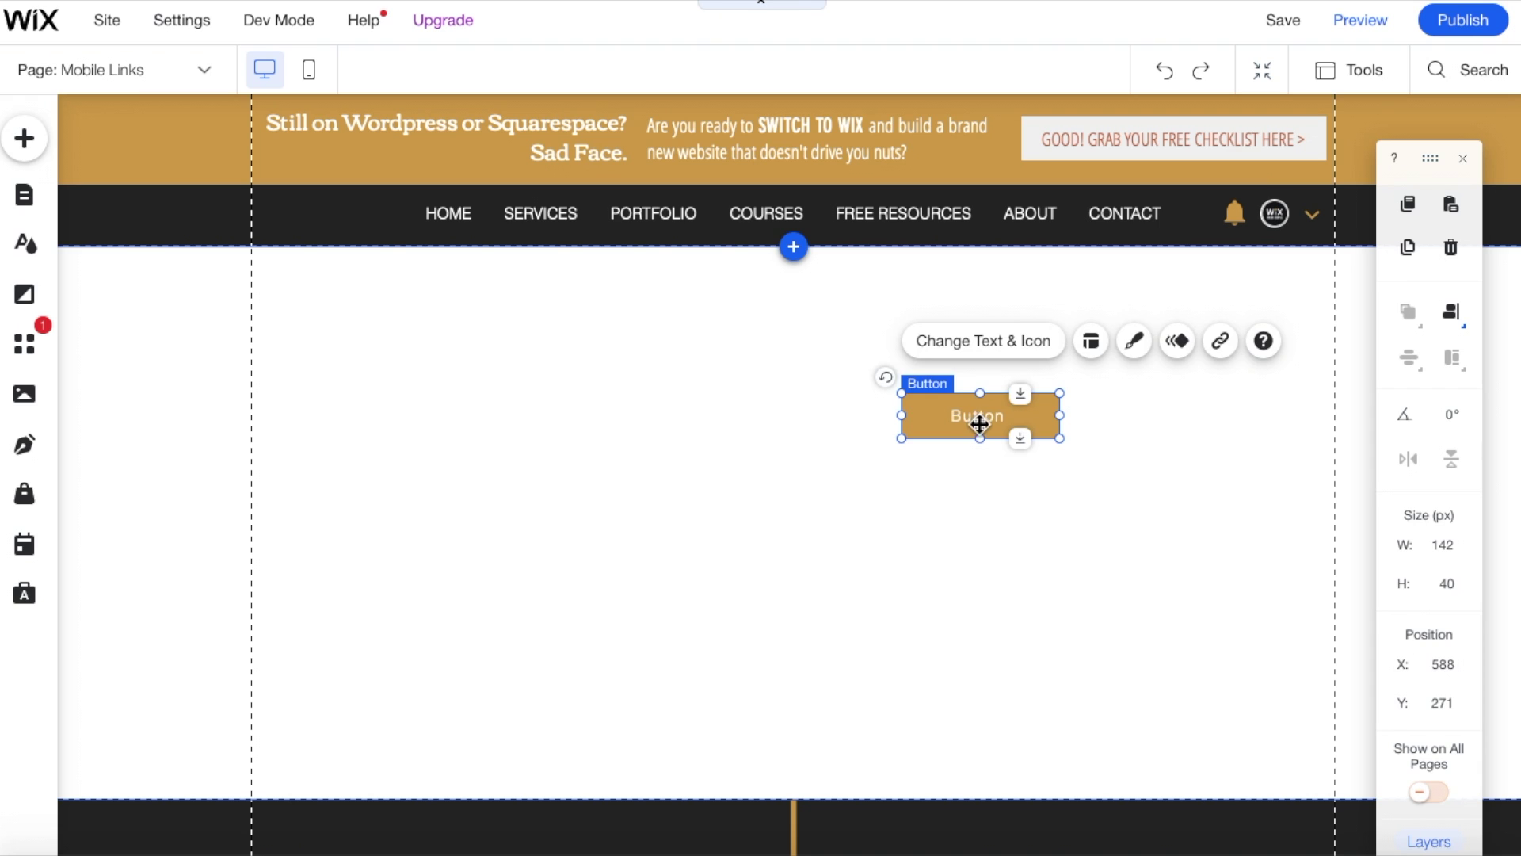
left_click_drag(980, 424, 794, 351)
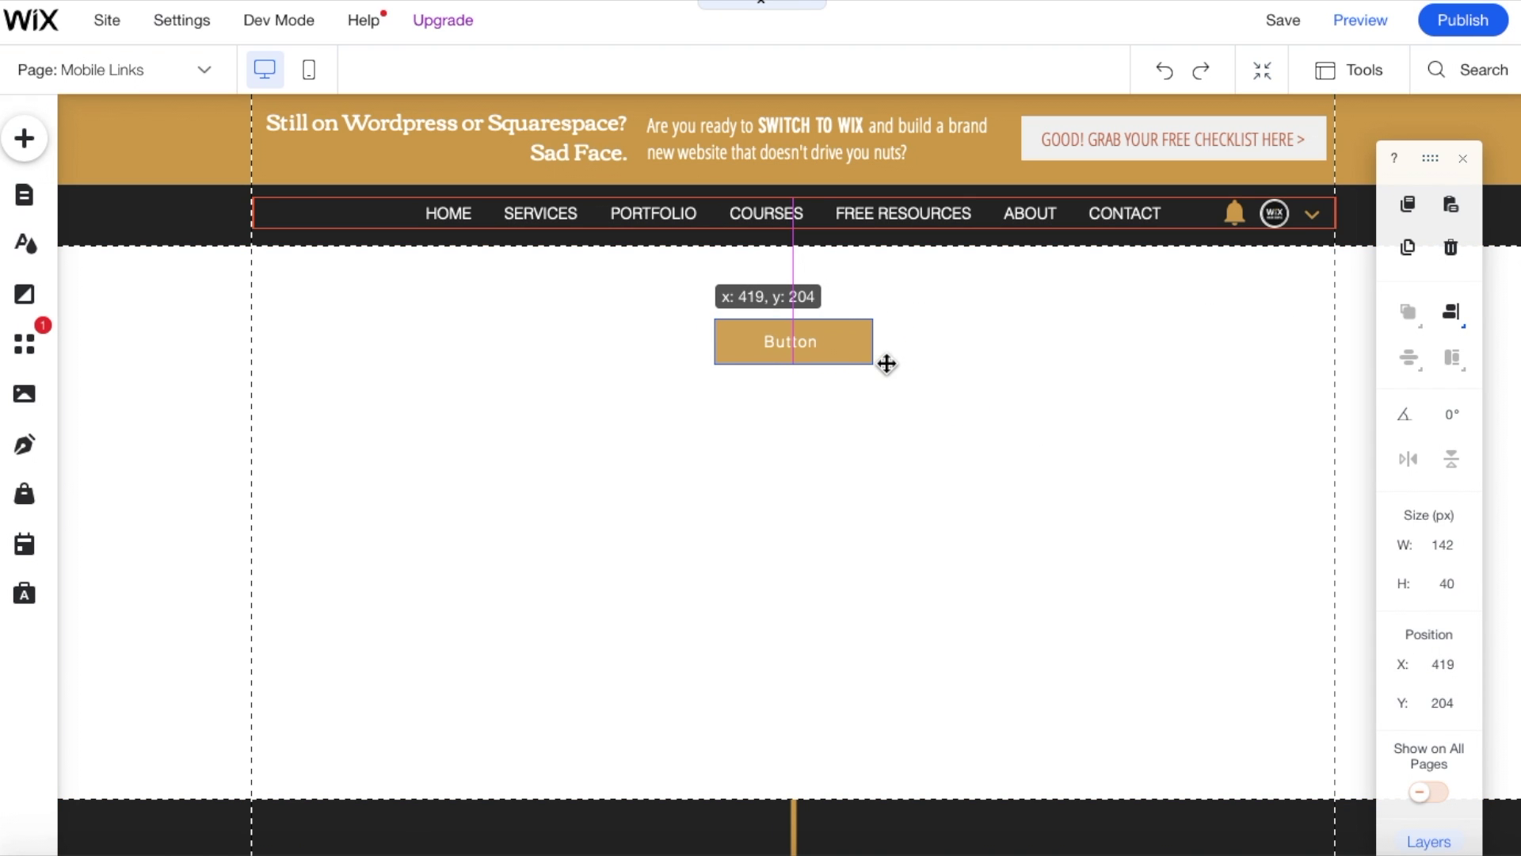
left_click_drag(877, 351, 996, 349)
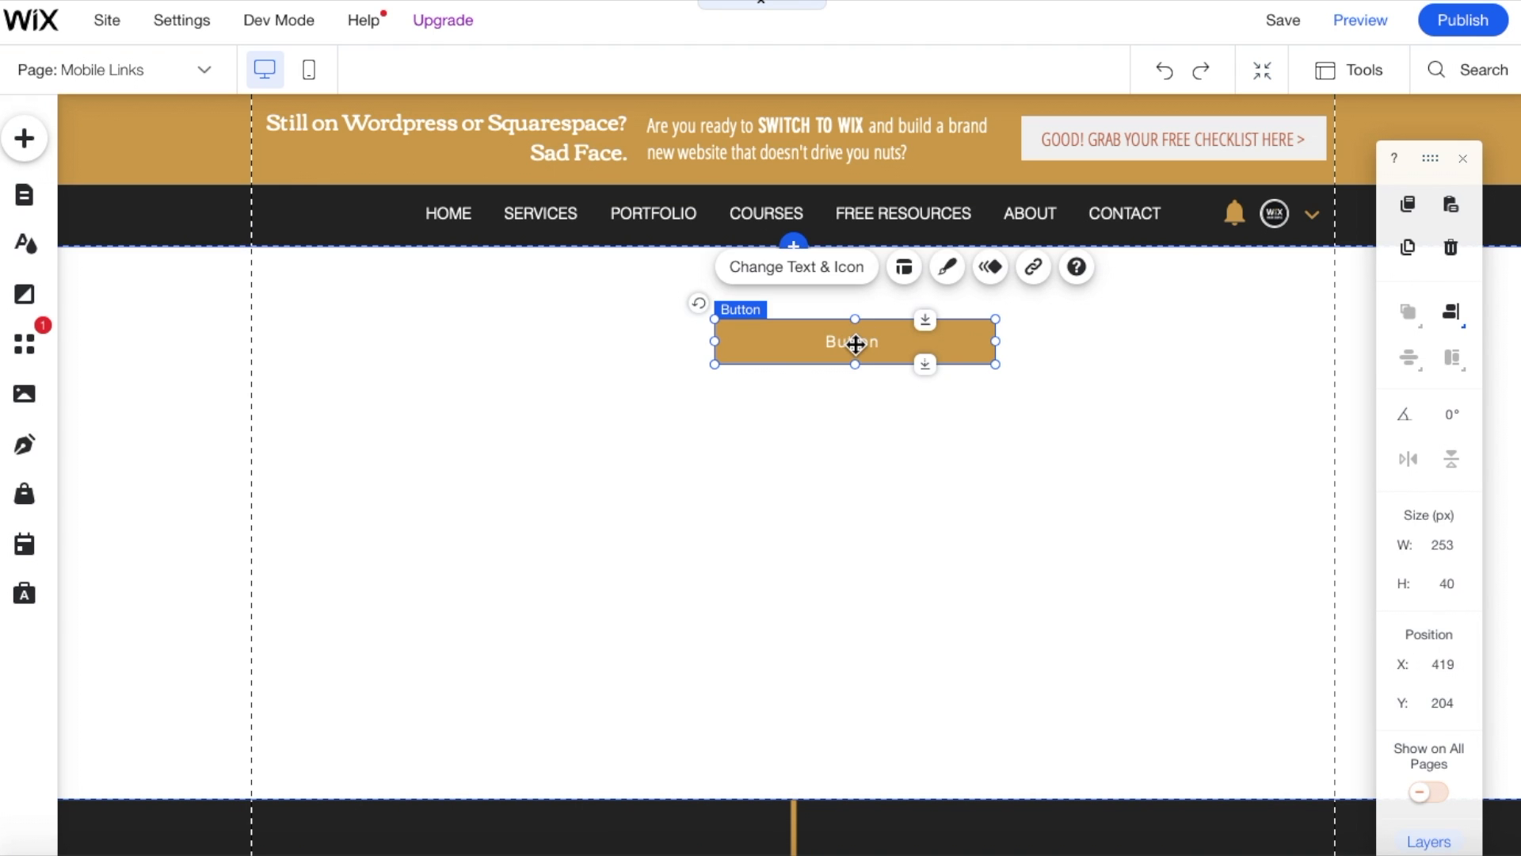
left_click_drag(854, 343, 794, 343)
left_click(797, 425)
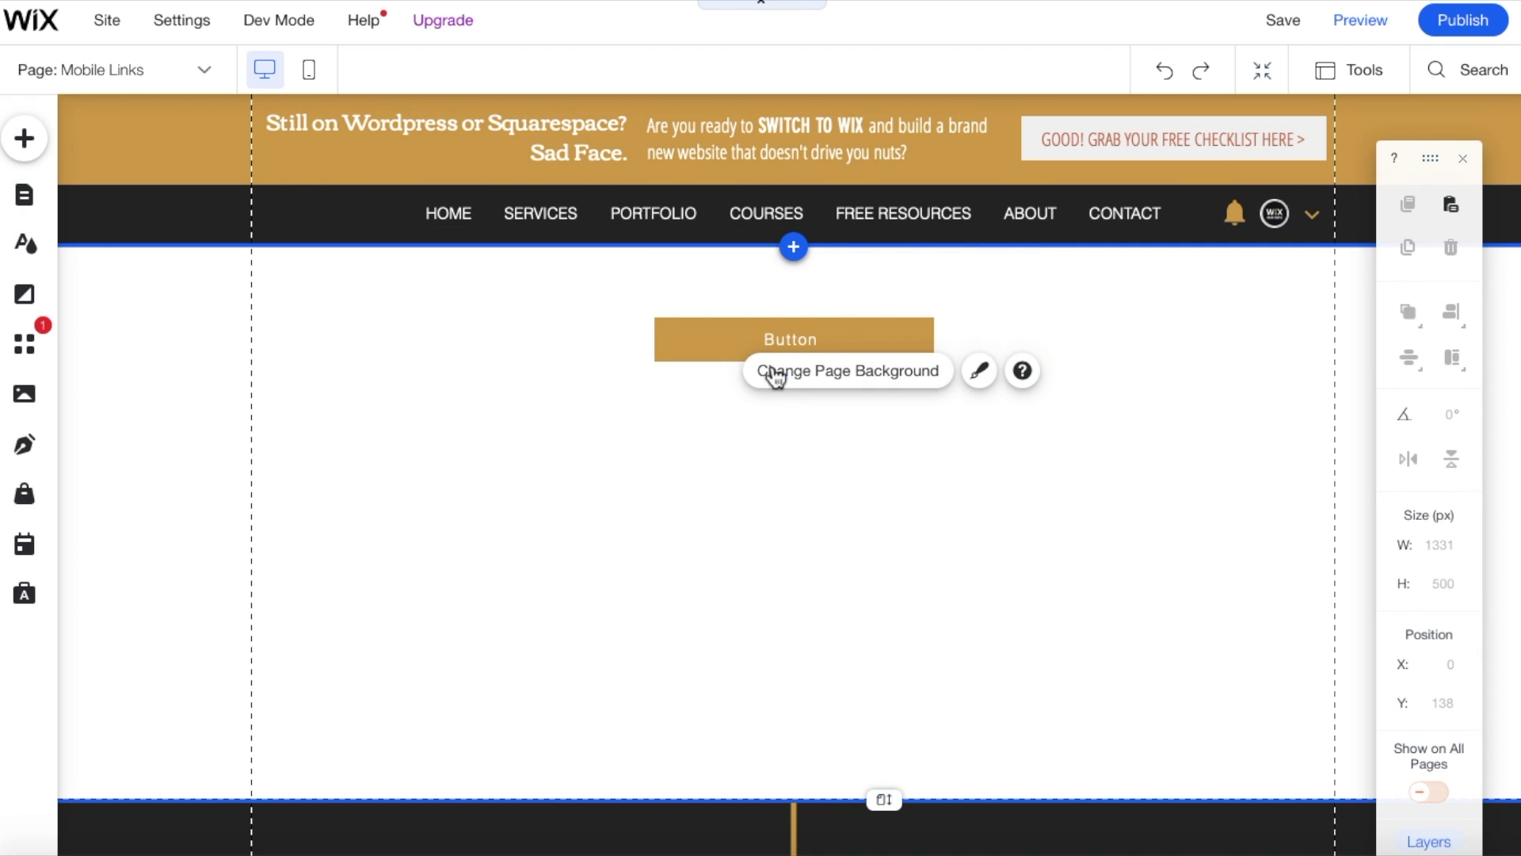
left_click(713, 342)
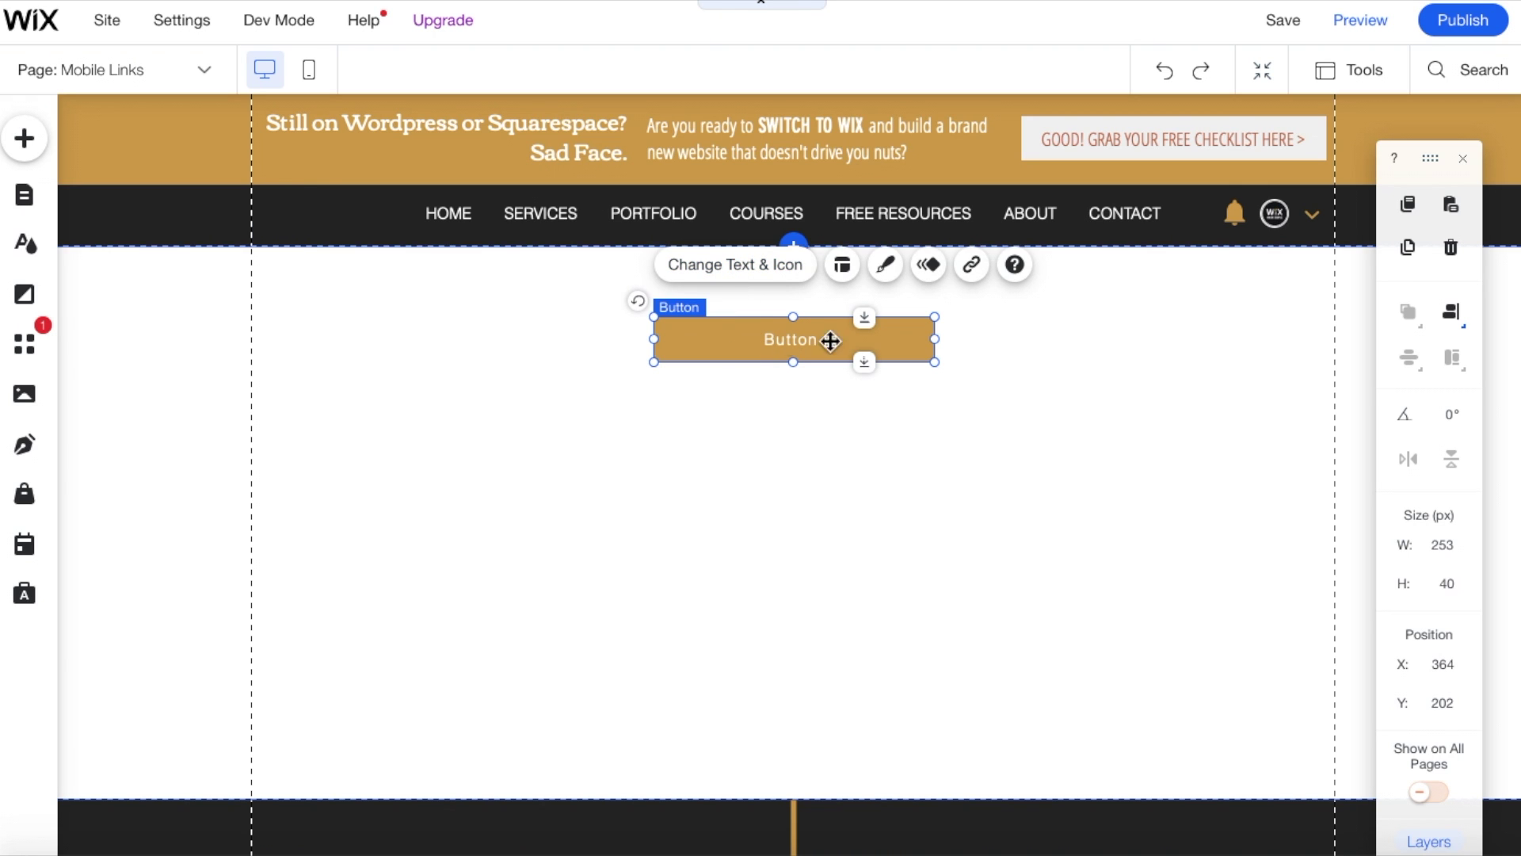
left_click(770, 273)
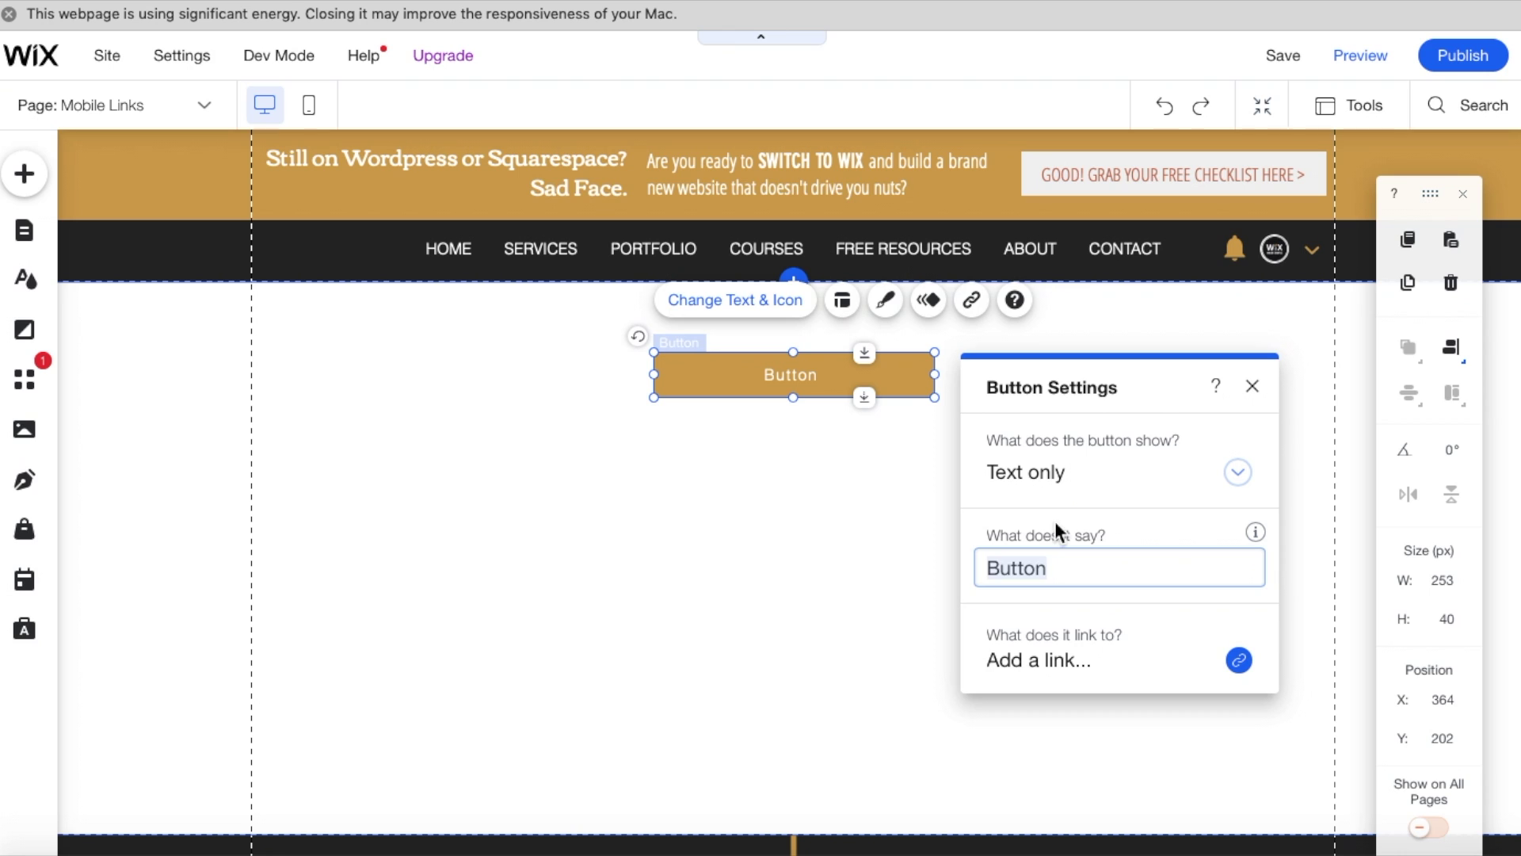
type("My YO")
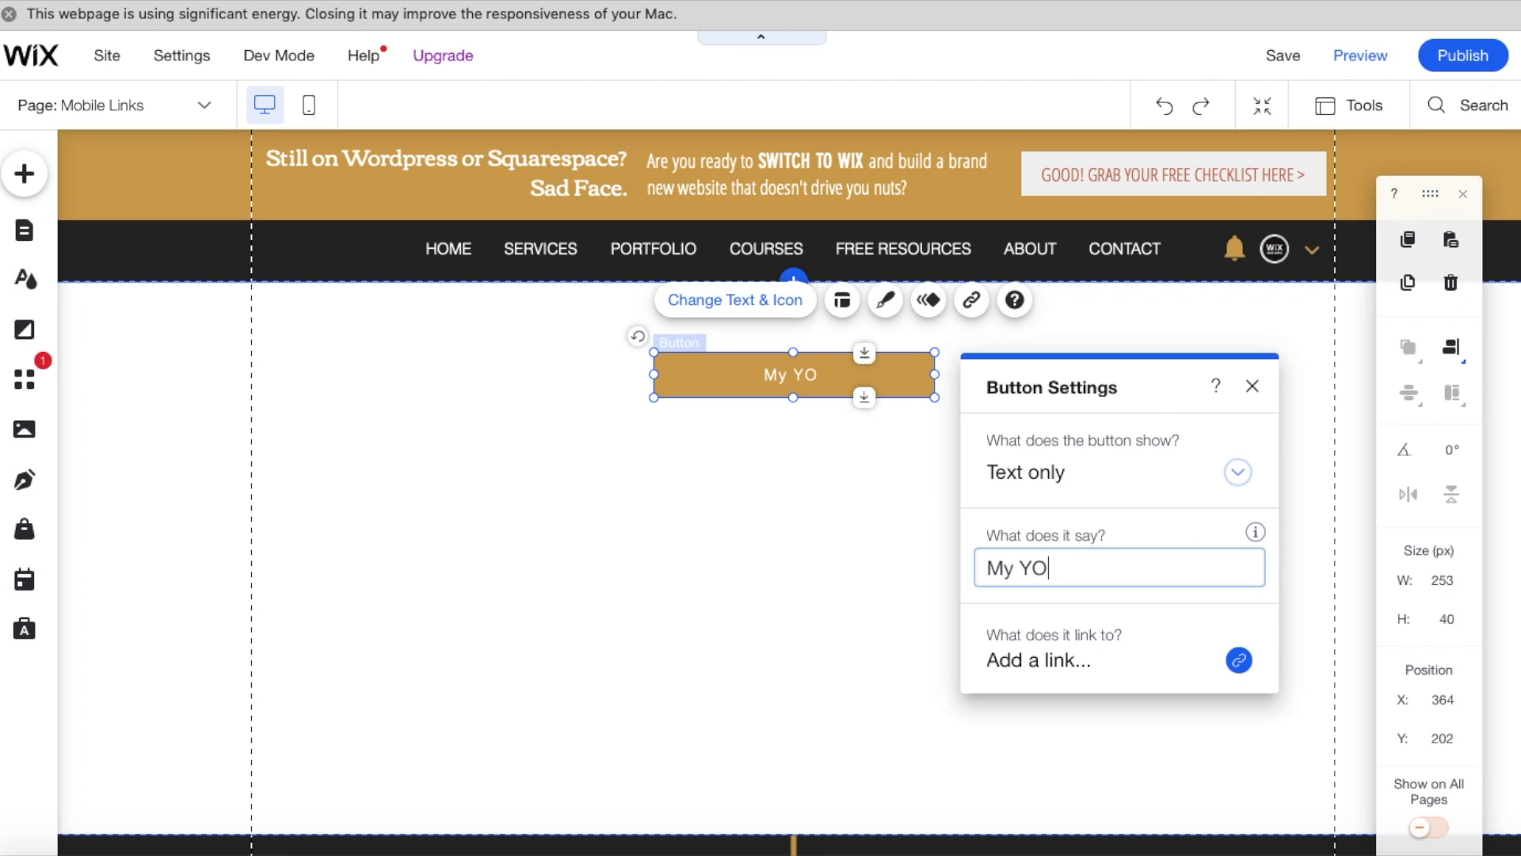
type("UTUBE PAGE")
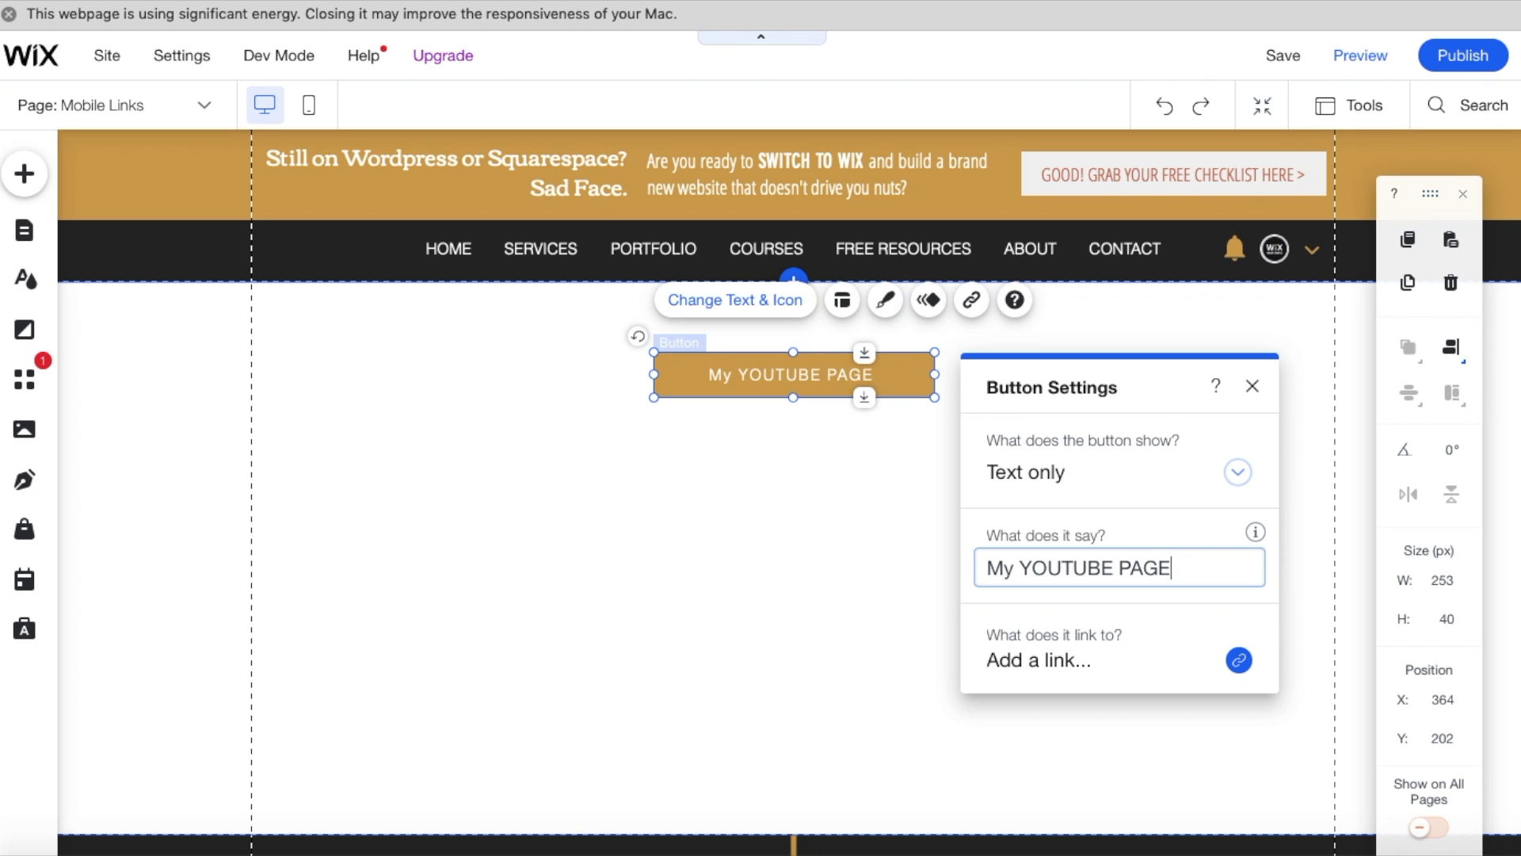
left_click(1101, 666)
left_click(1102, 666)
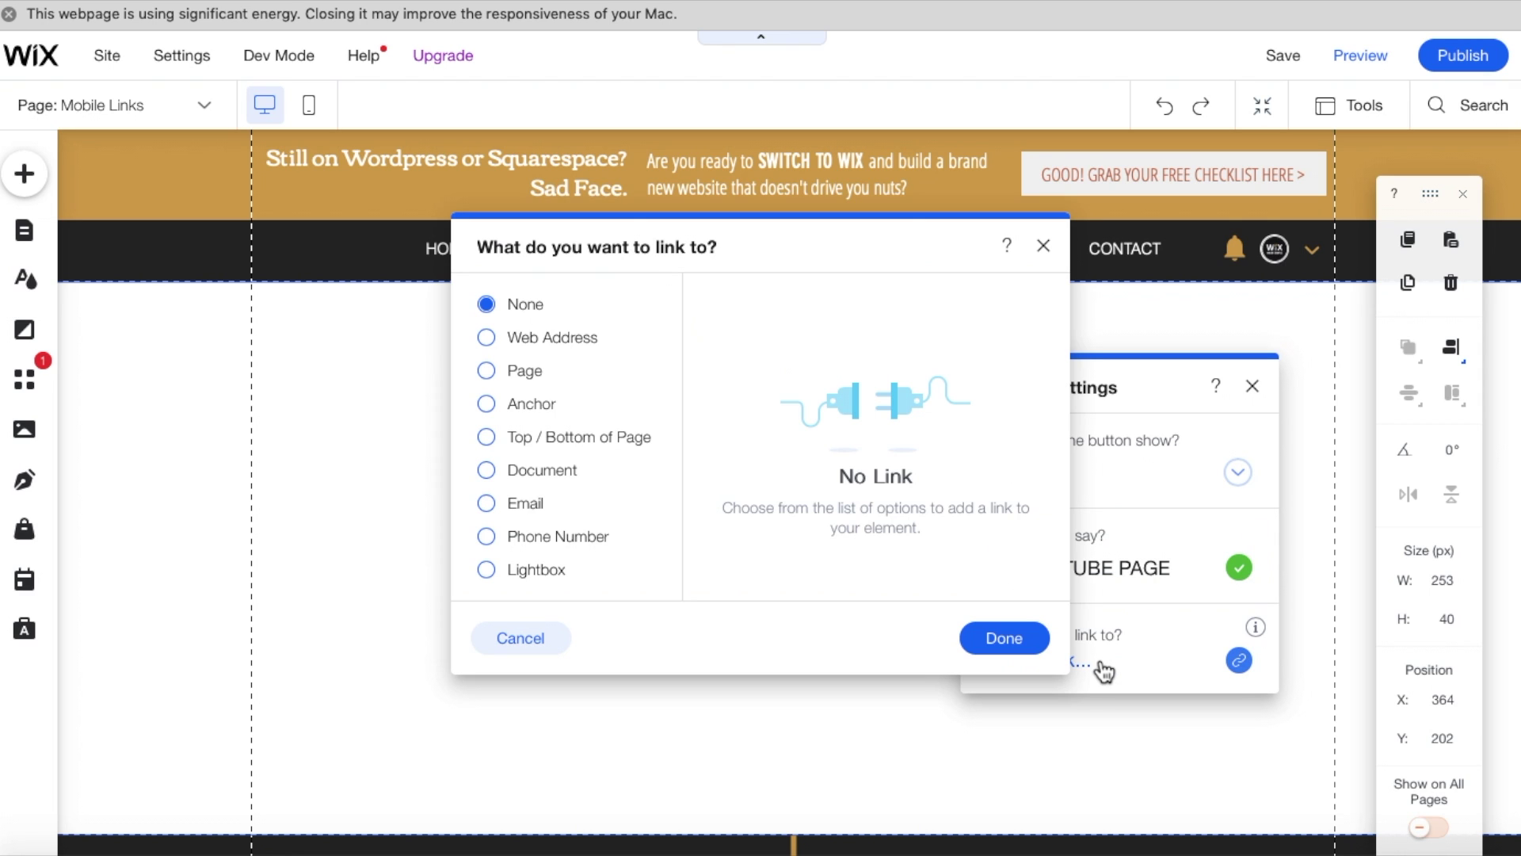
left_click(486, 339)
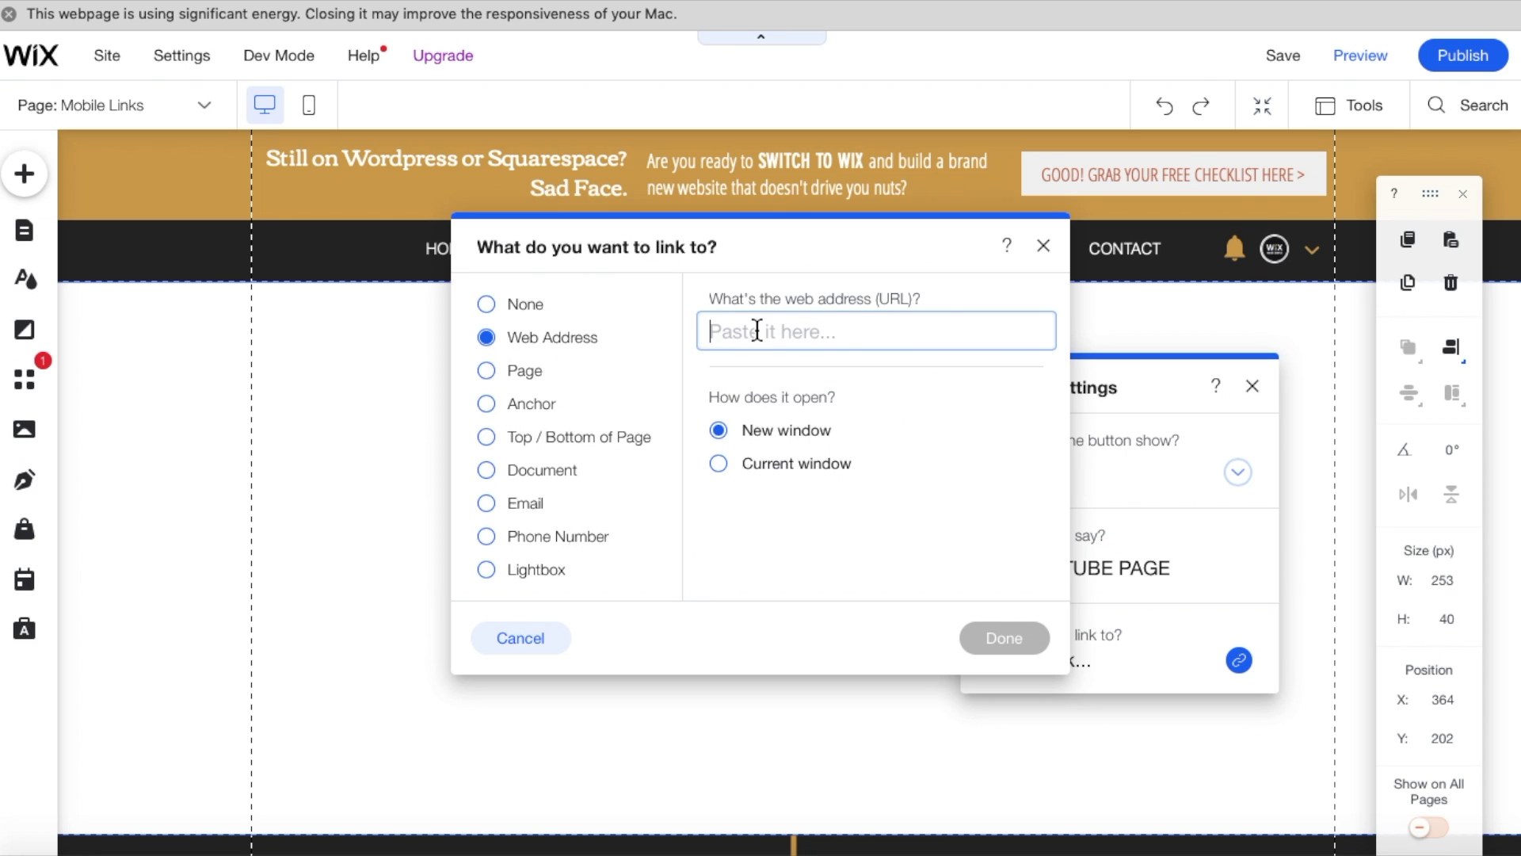
type("https")
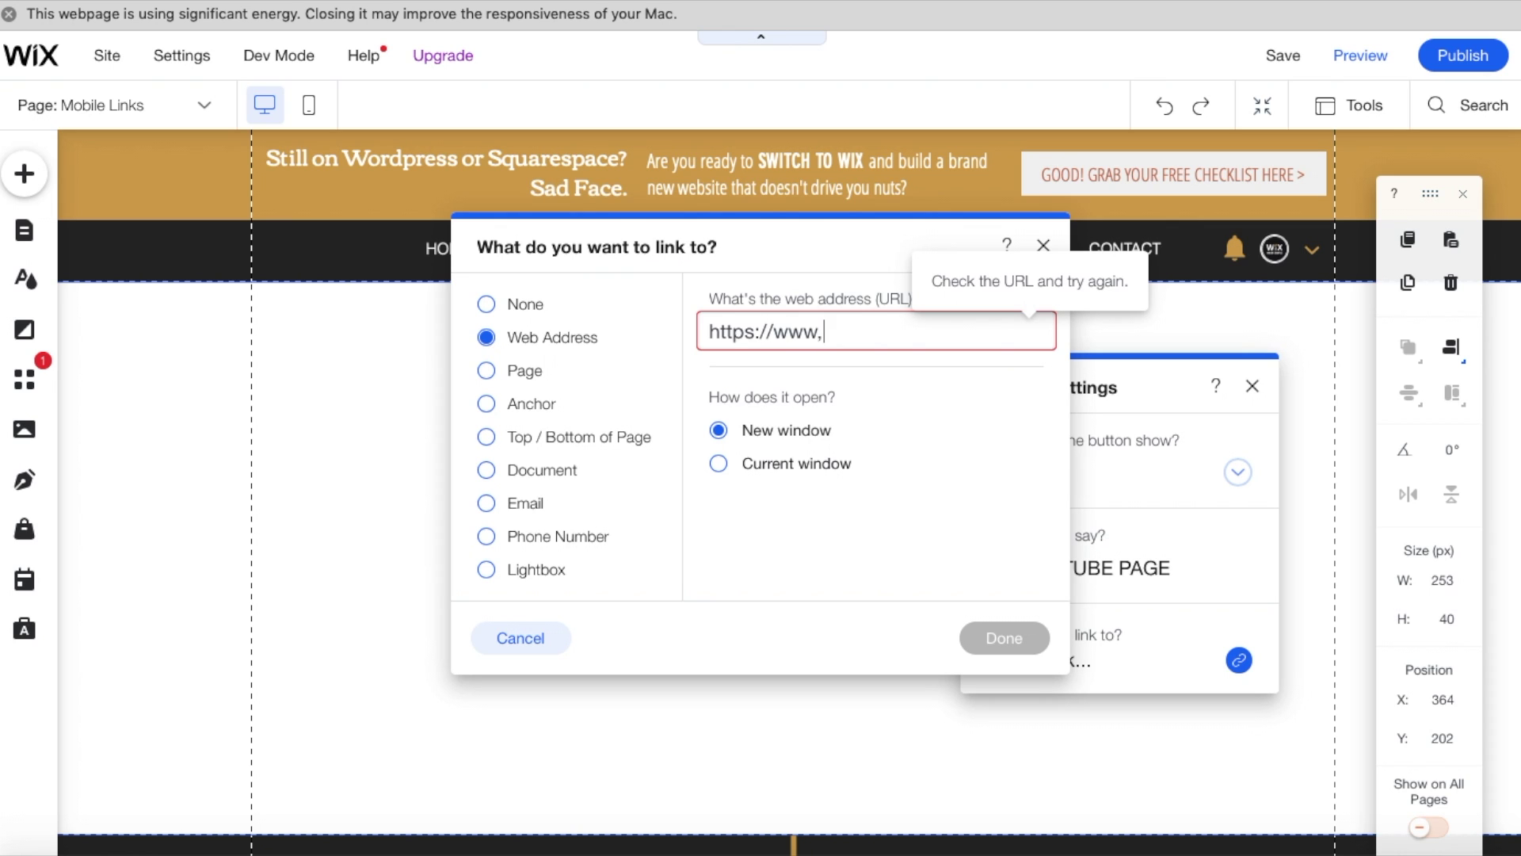
type("://www.youtube.com/")
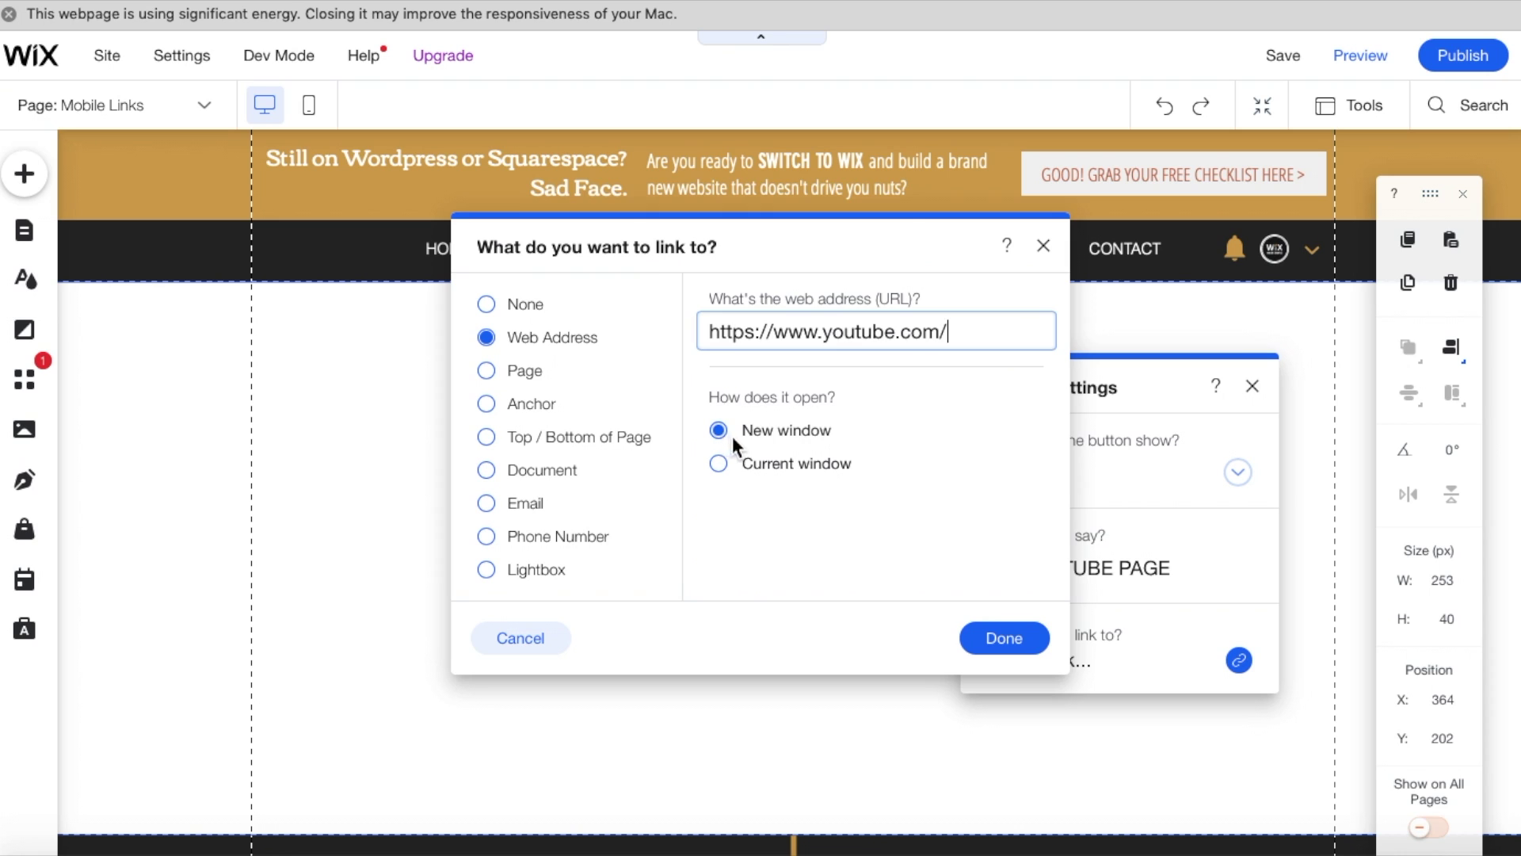
left_click(1003, 640)
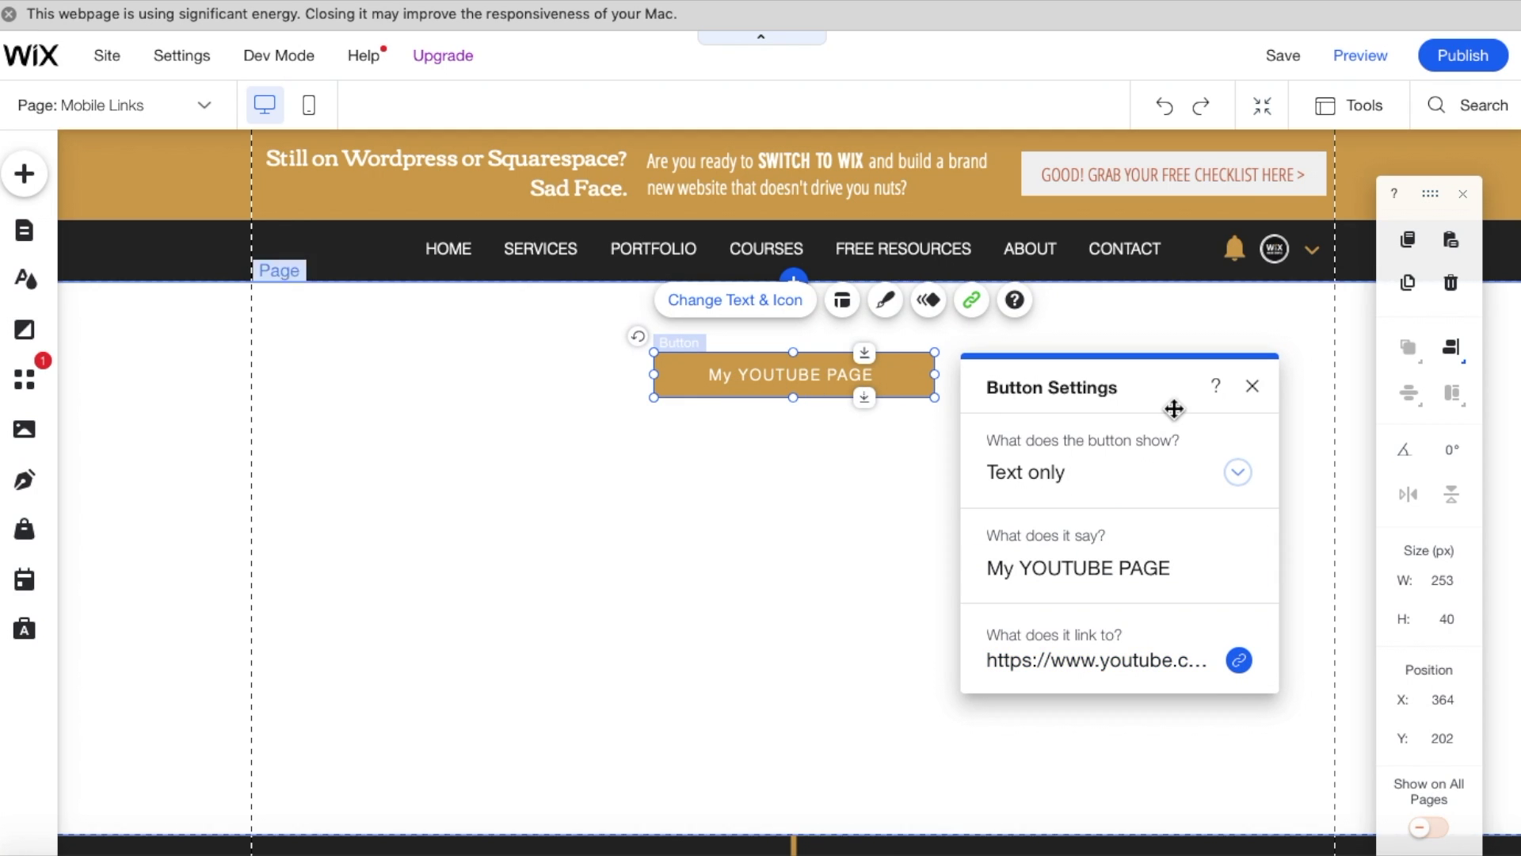
left_click(1252, 387)
Duplicate the My YOUTUBE PAGE button with Cmd+D, stacking copies beneath it along the centre guide
left_click(751, 505)
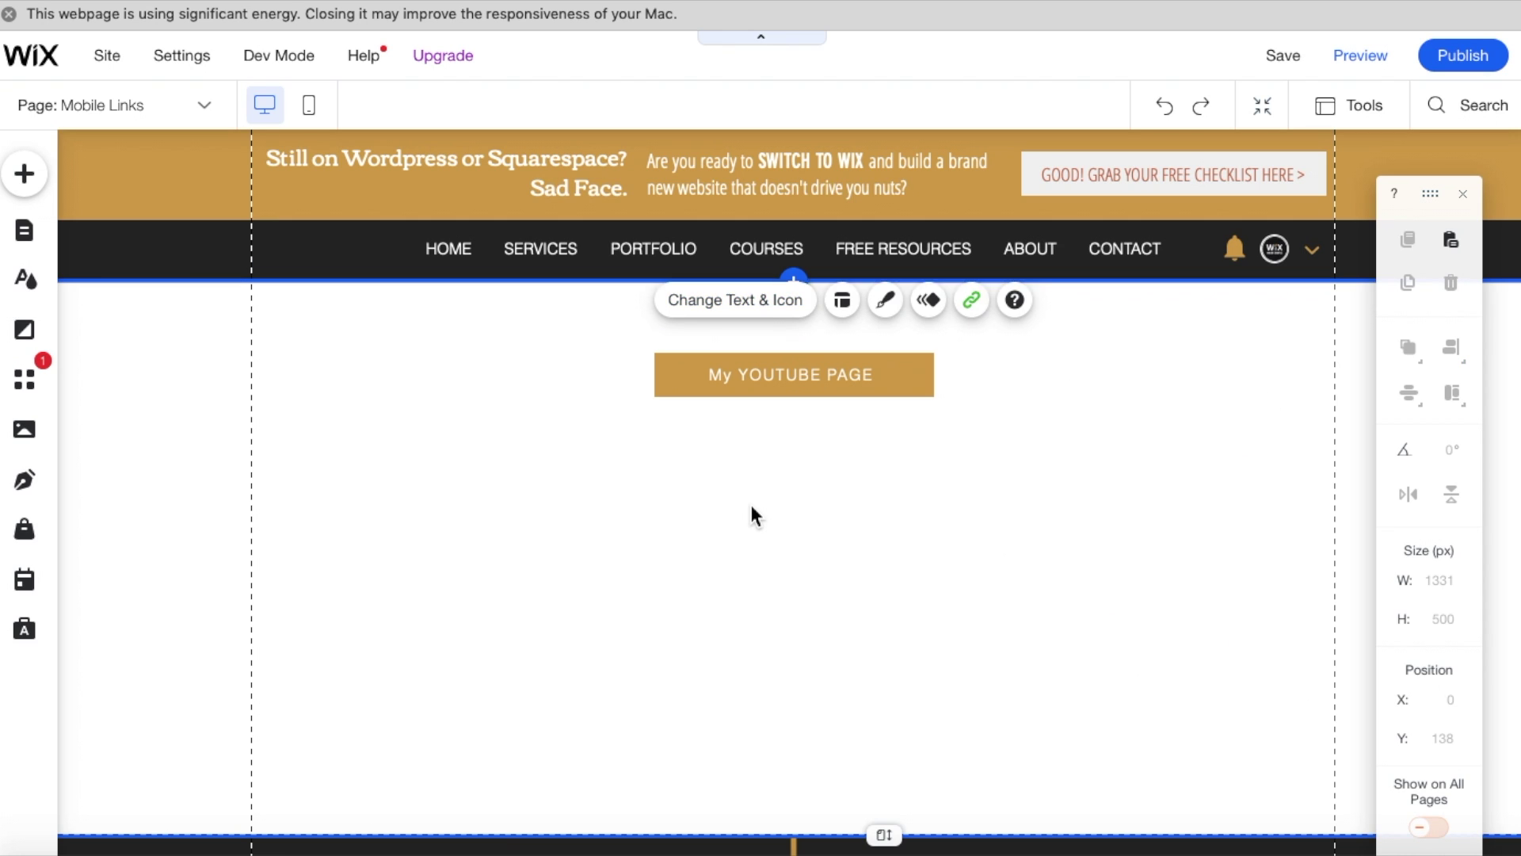
left_click(845, 377)
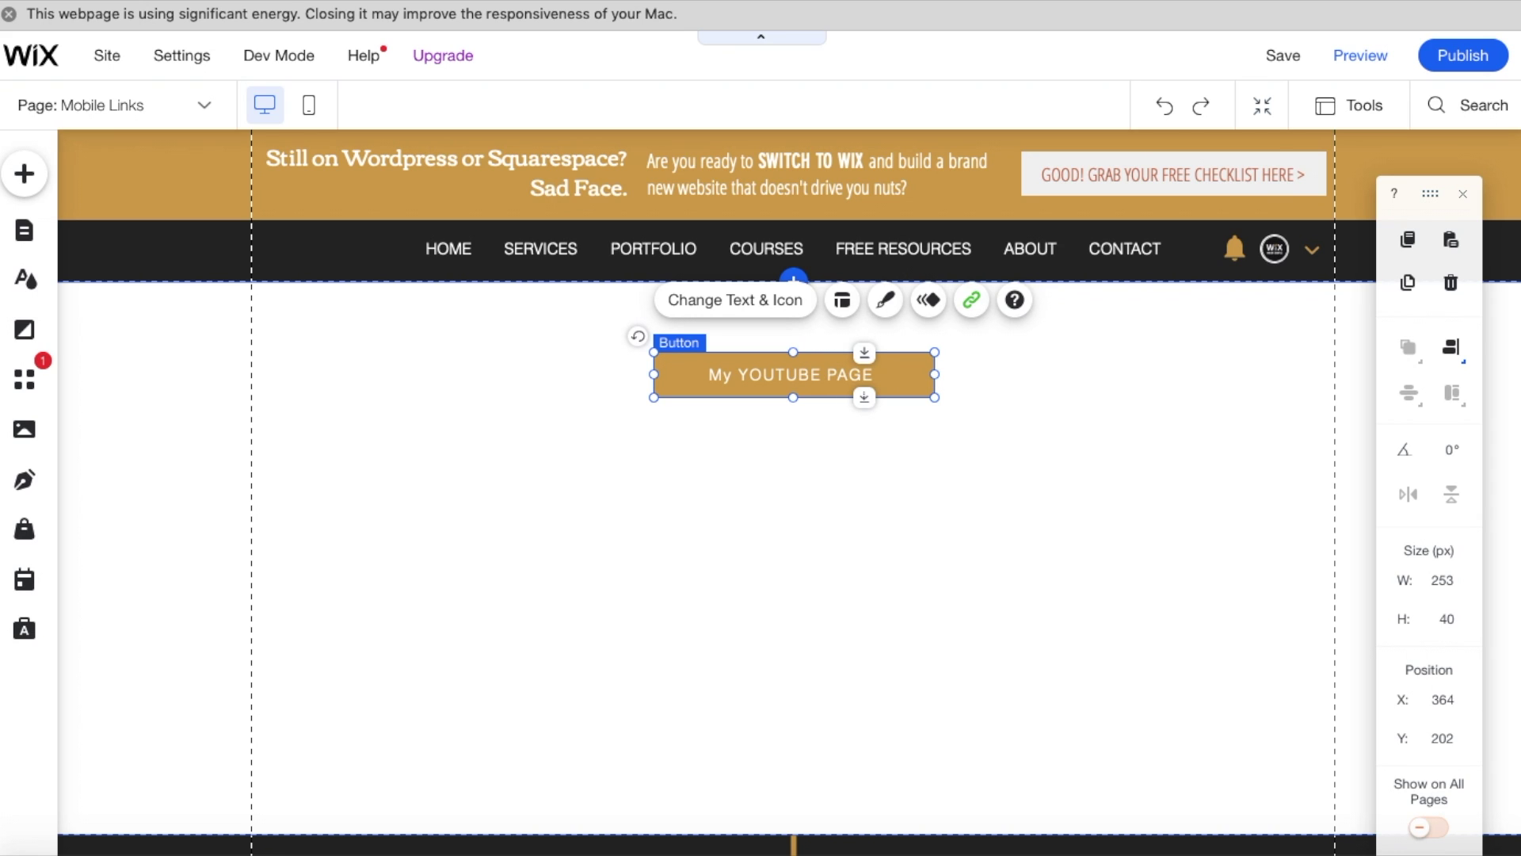
left_click_drag(789, 357, 825, 535)
key("super+d")
key("super+d")
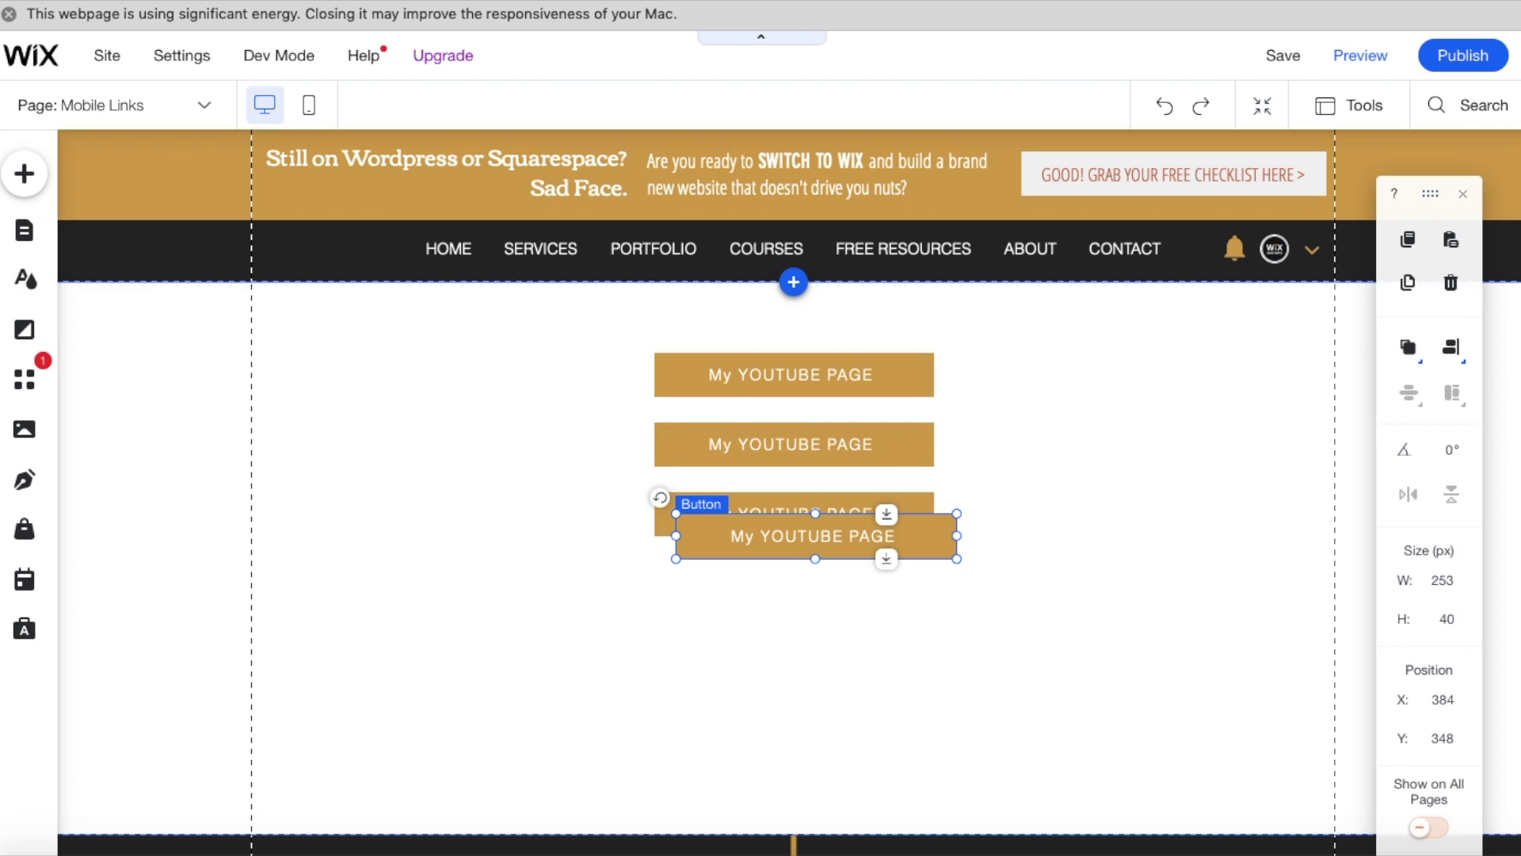
left_click_drag(861, 540, 841, 587)
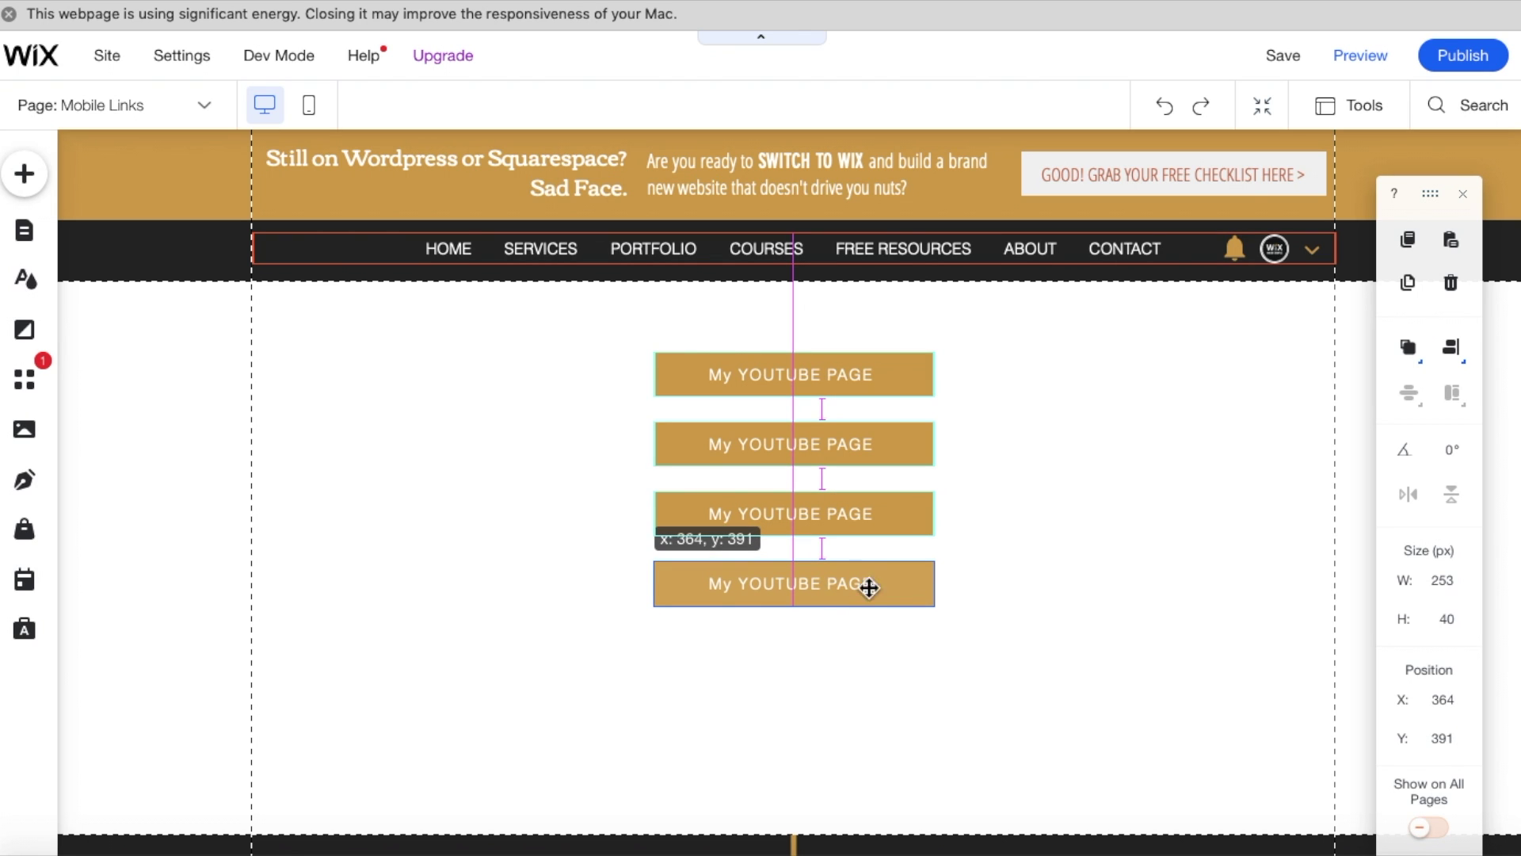
Change the second button's label from My YOUTUBE PAGE to 'MY AMAZON SHOP'
left_click(1004, 642)
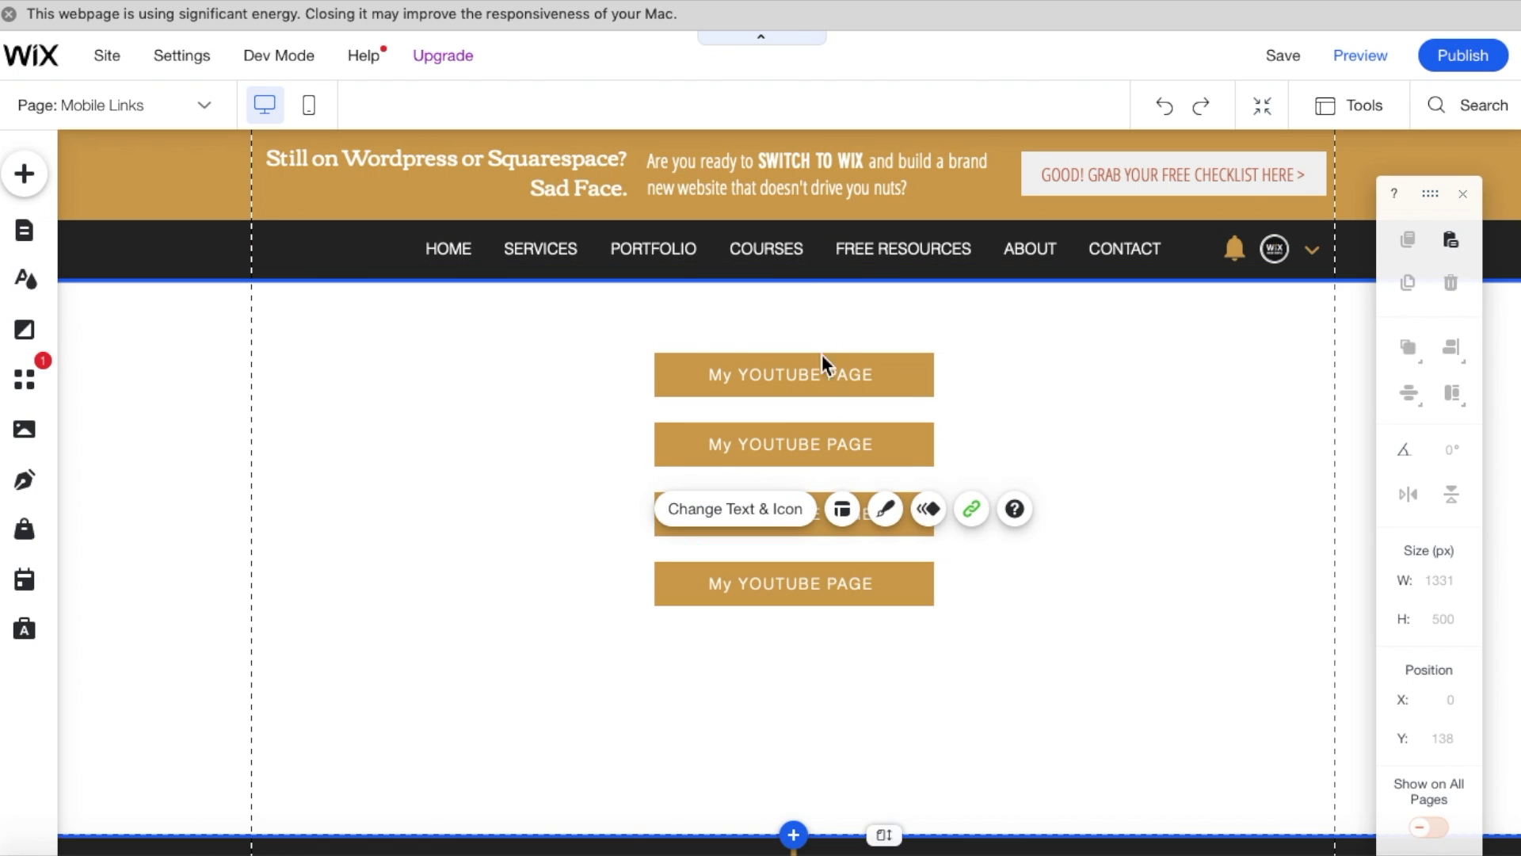
left_click(811, 449)
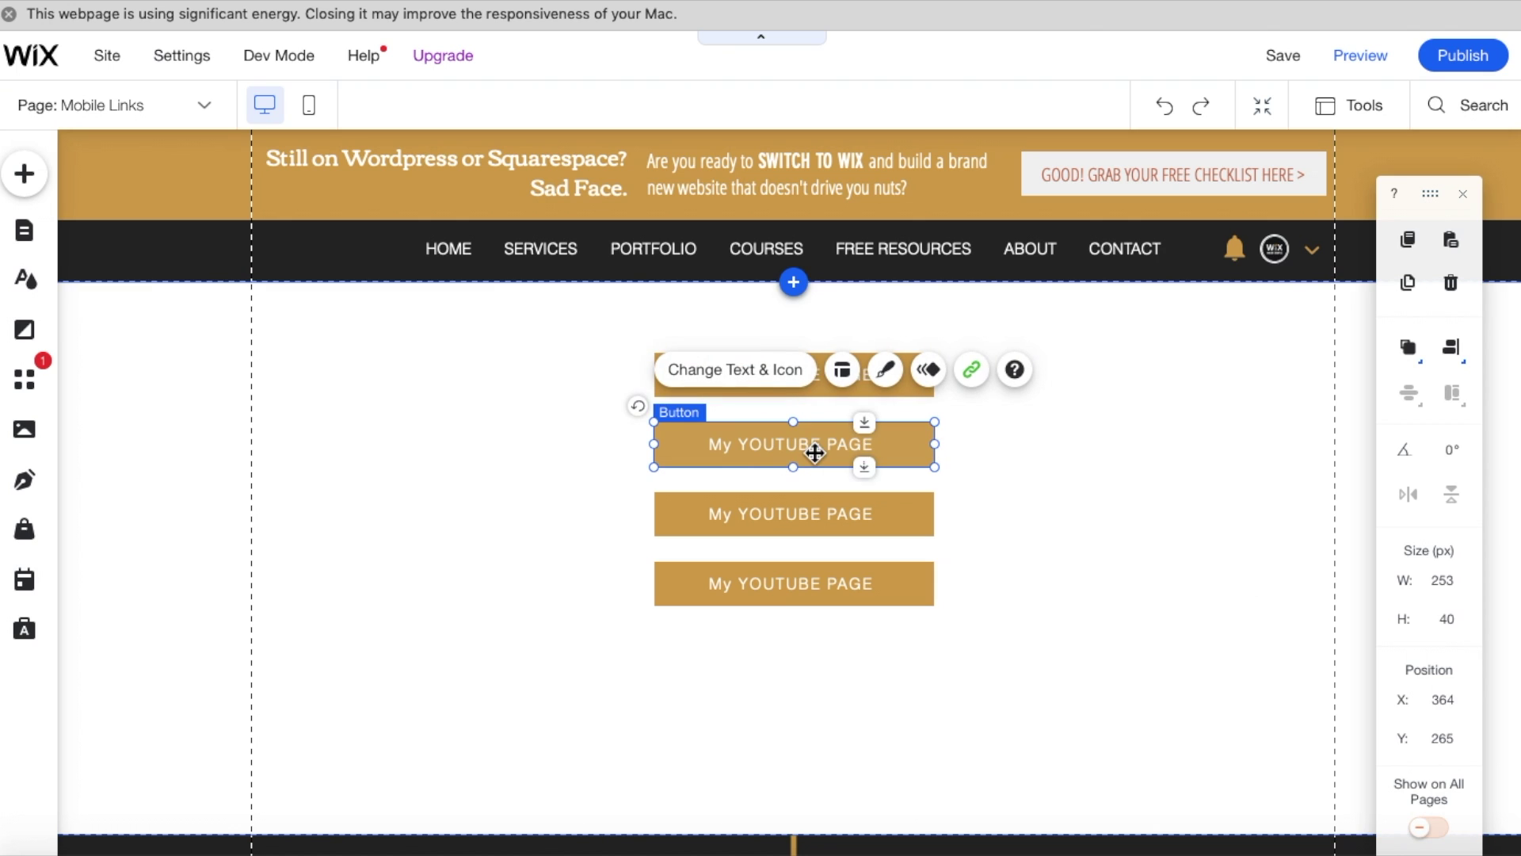
left_click(754, 375)
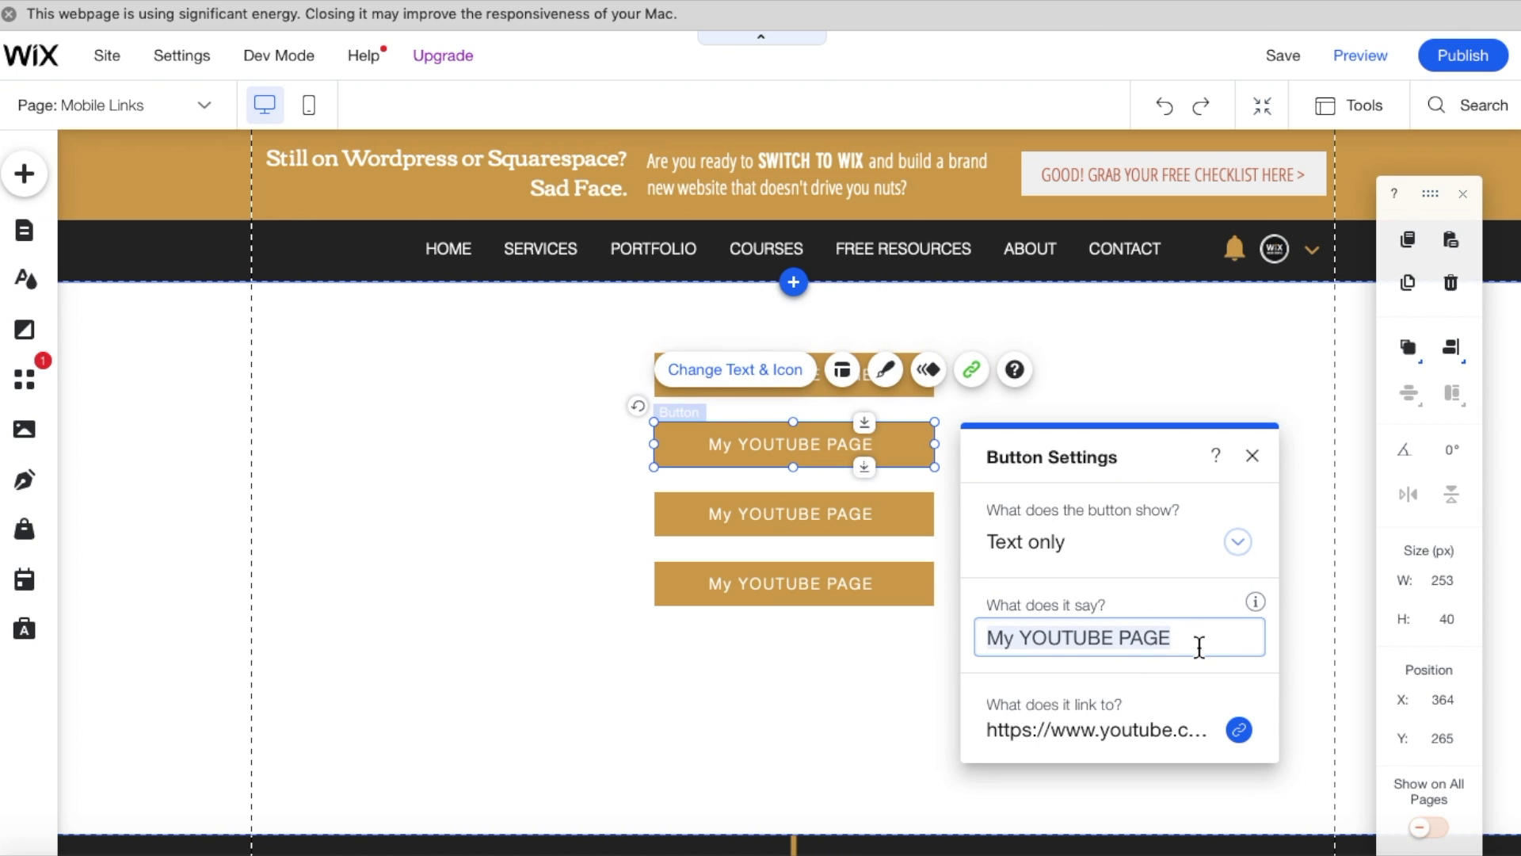
type("My")
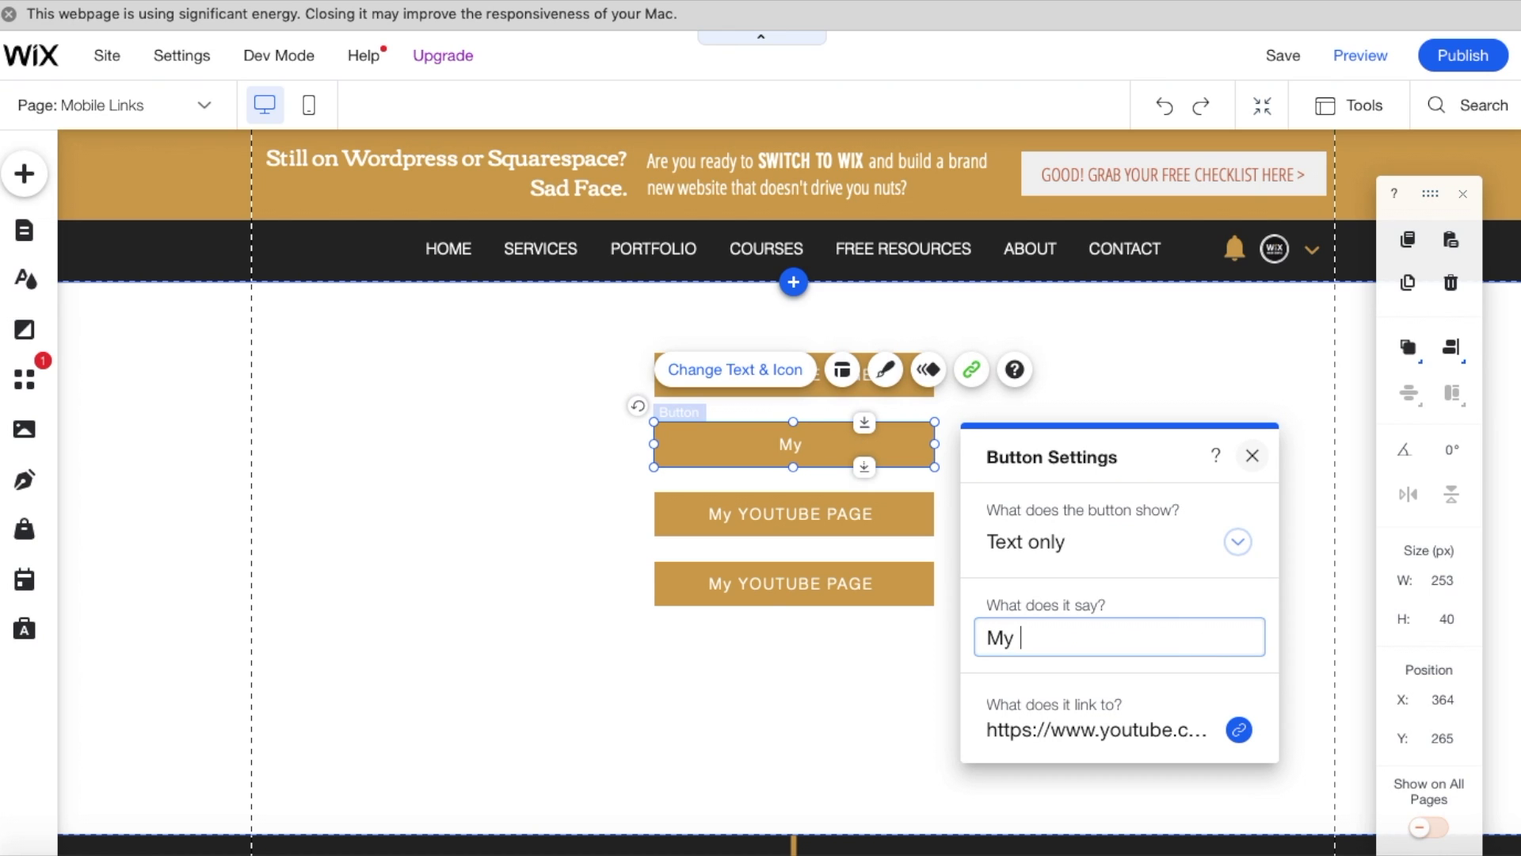
key("BackSpace")
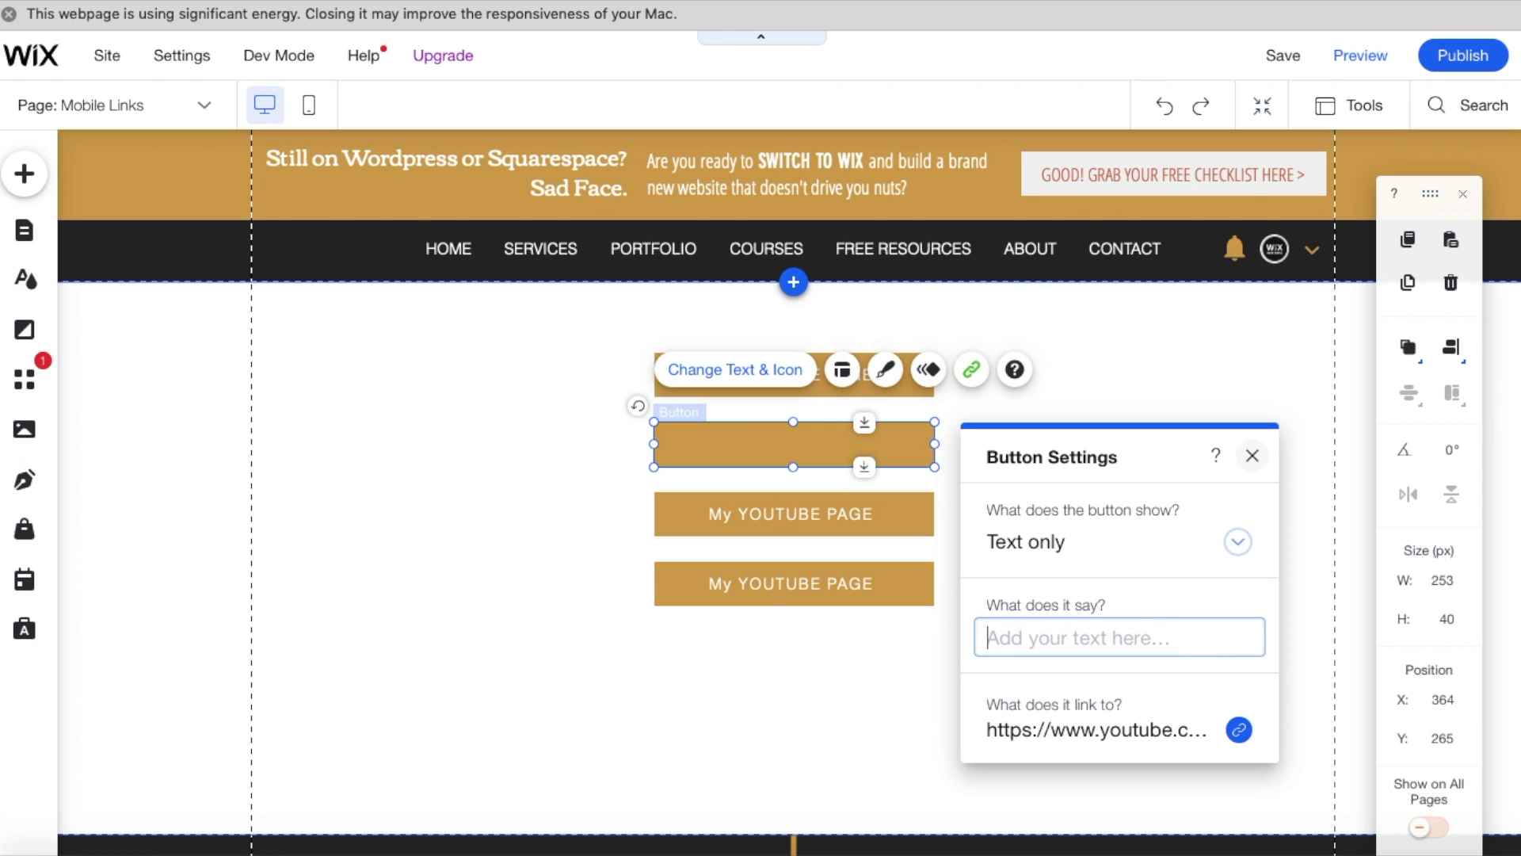
type("MY AMAZON SH")
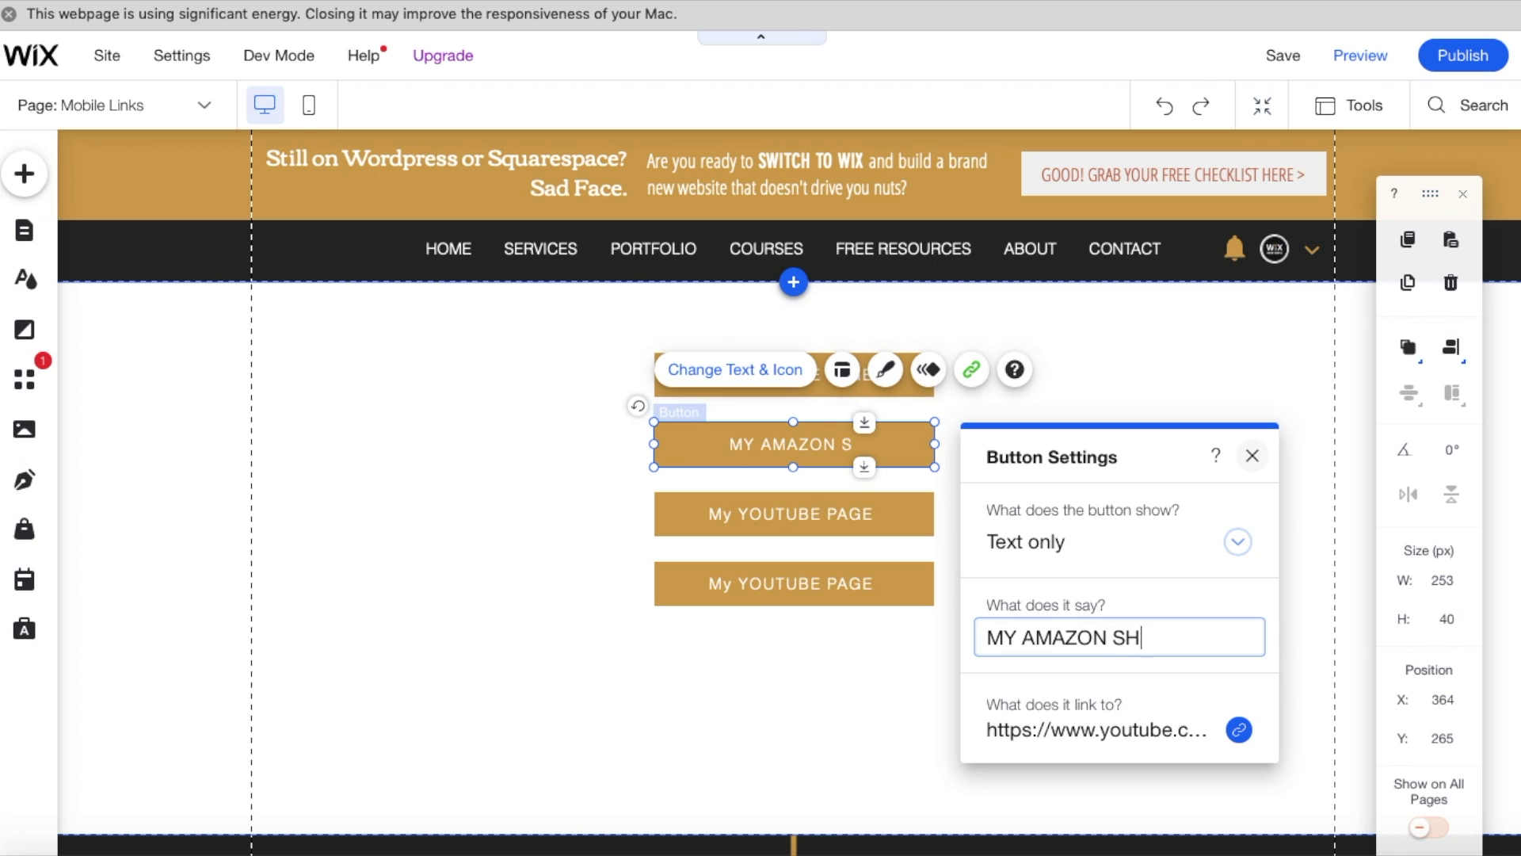
type("OP")
left_click(853, 530)
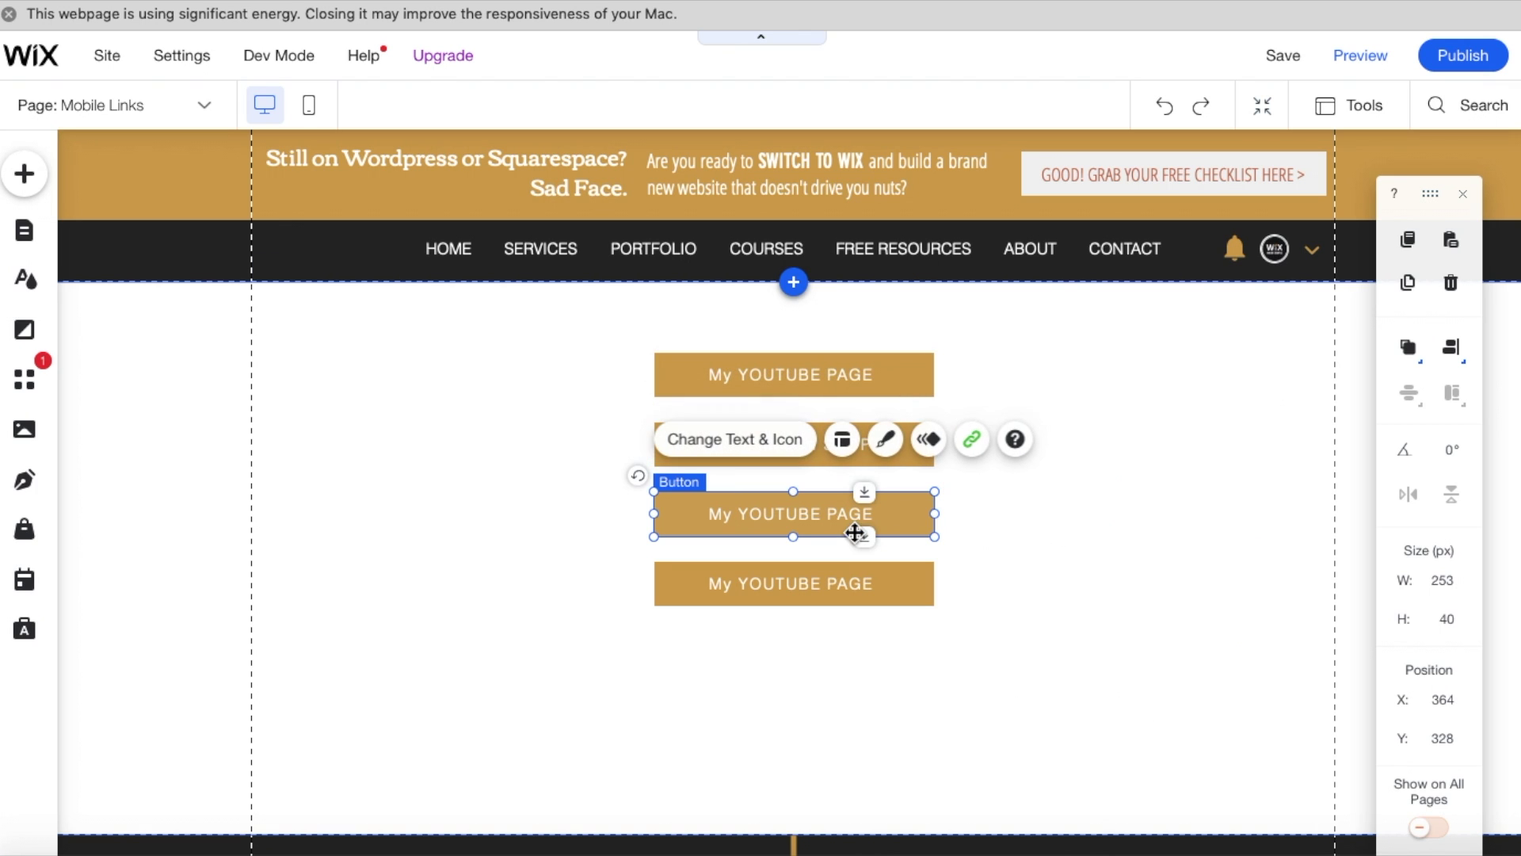
left_click(1060, 514)
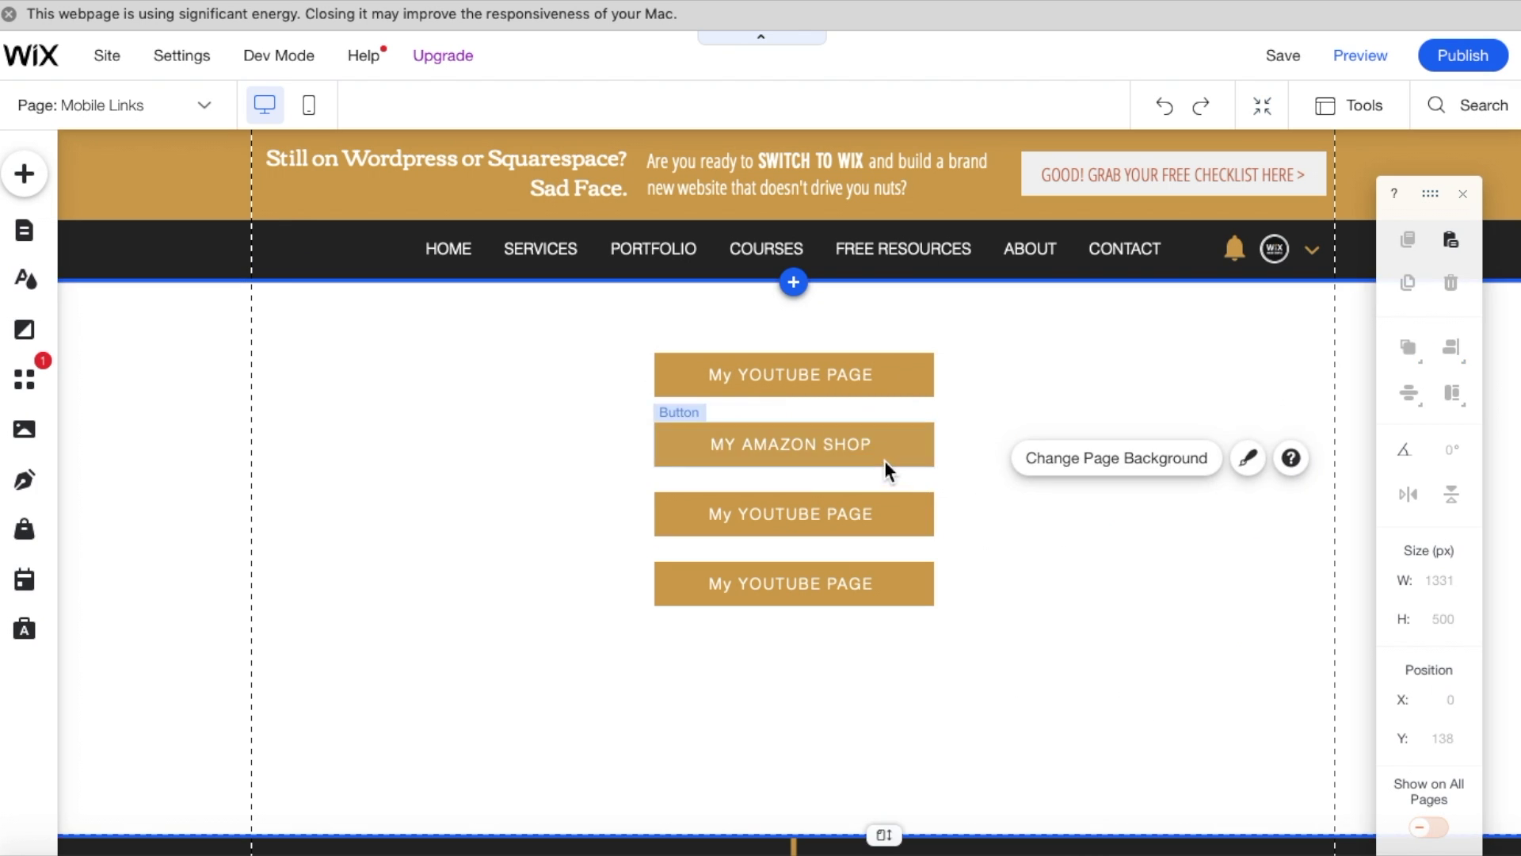
left_click(885, 461)
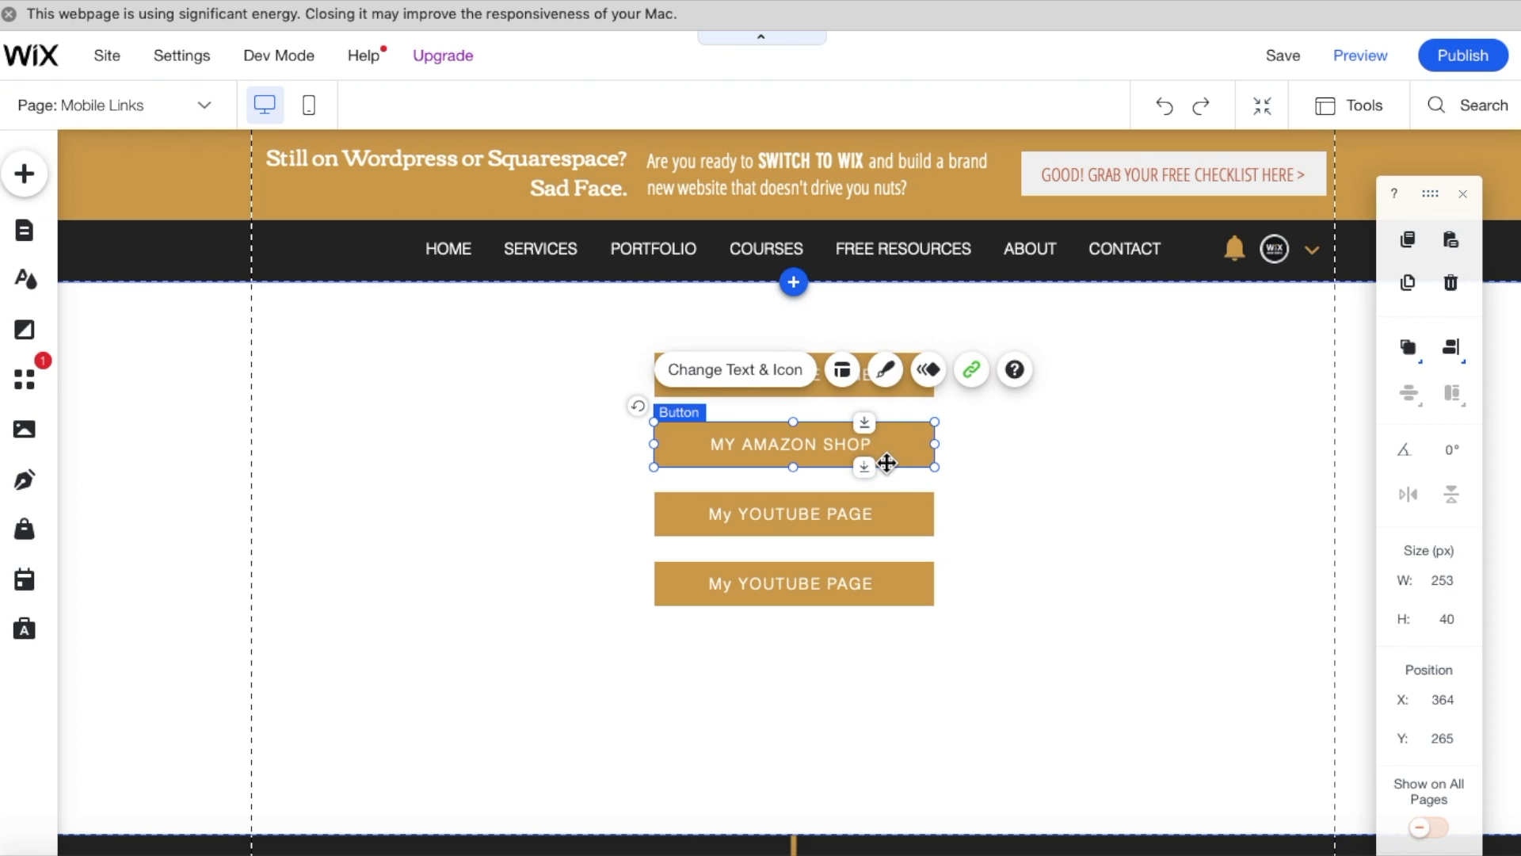
left_click(844, 521)
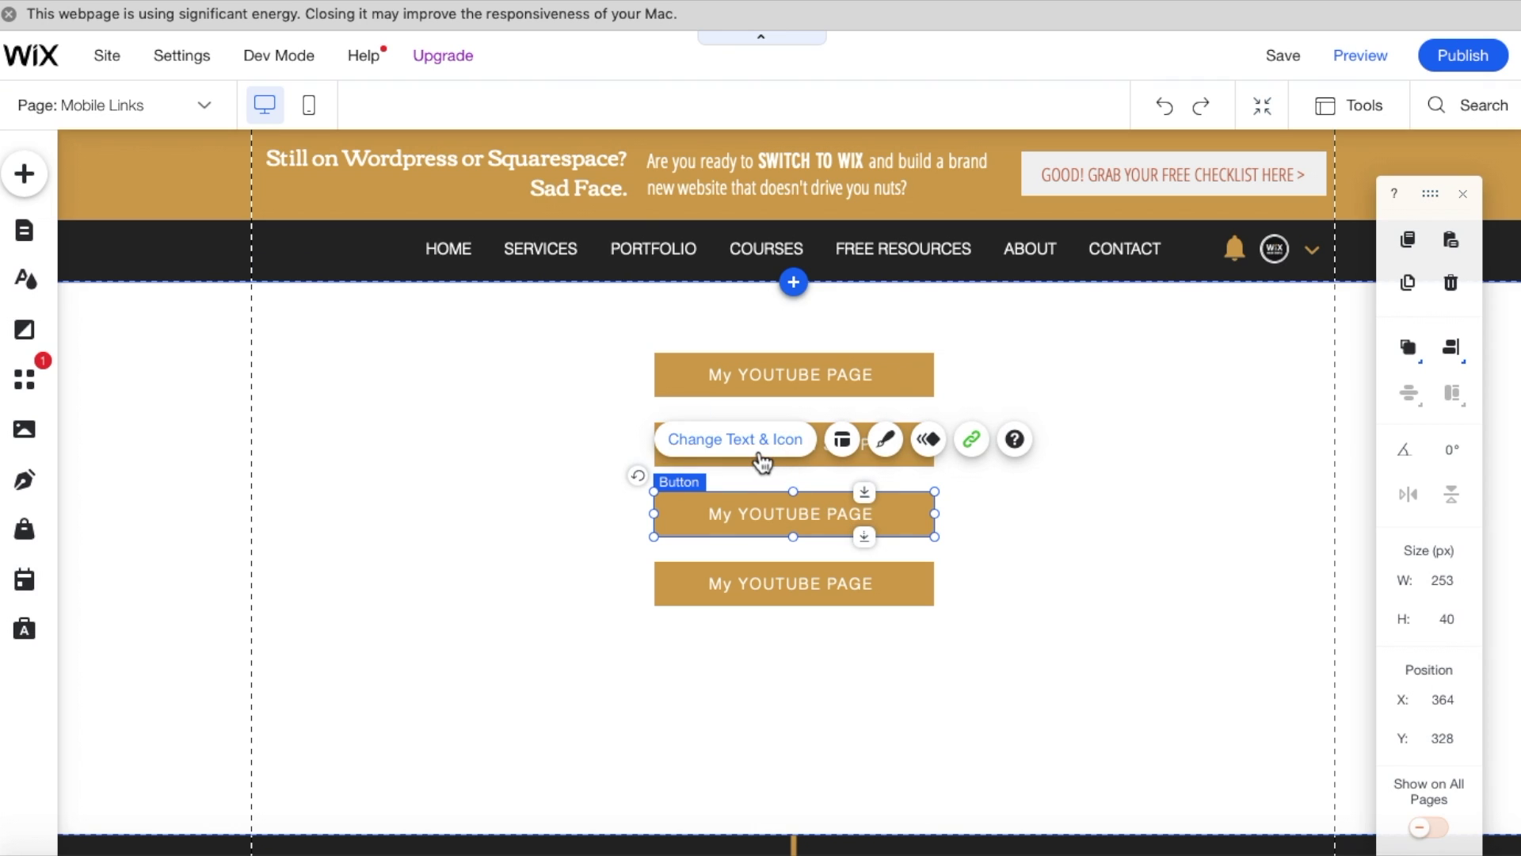
Relabel the third button 'SHOP WITH MY DISCOUT', cancelling an unfinished link edit so the YouTube link stays
left_click(759, 450)
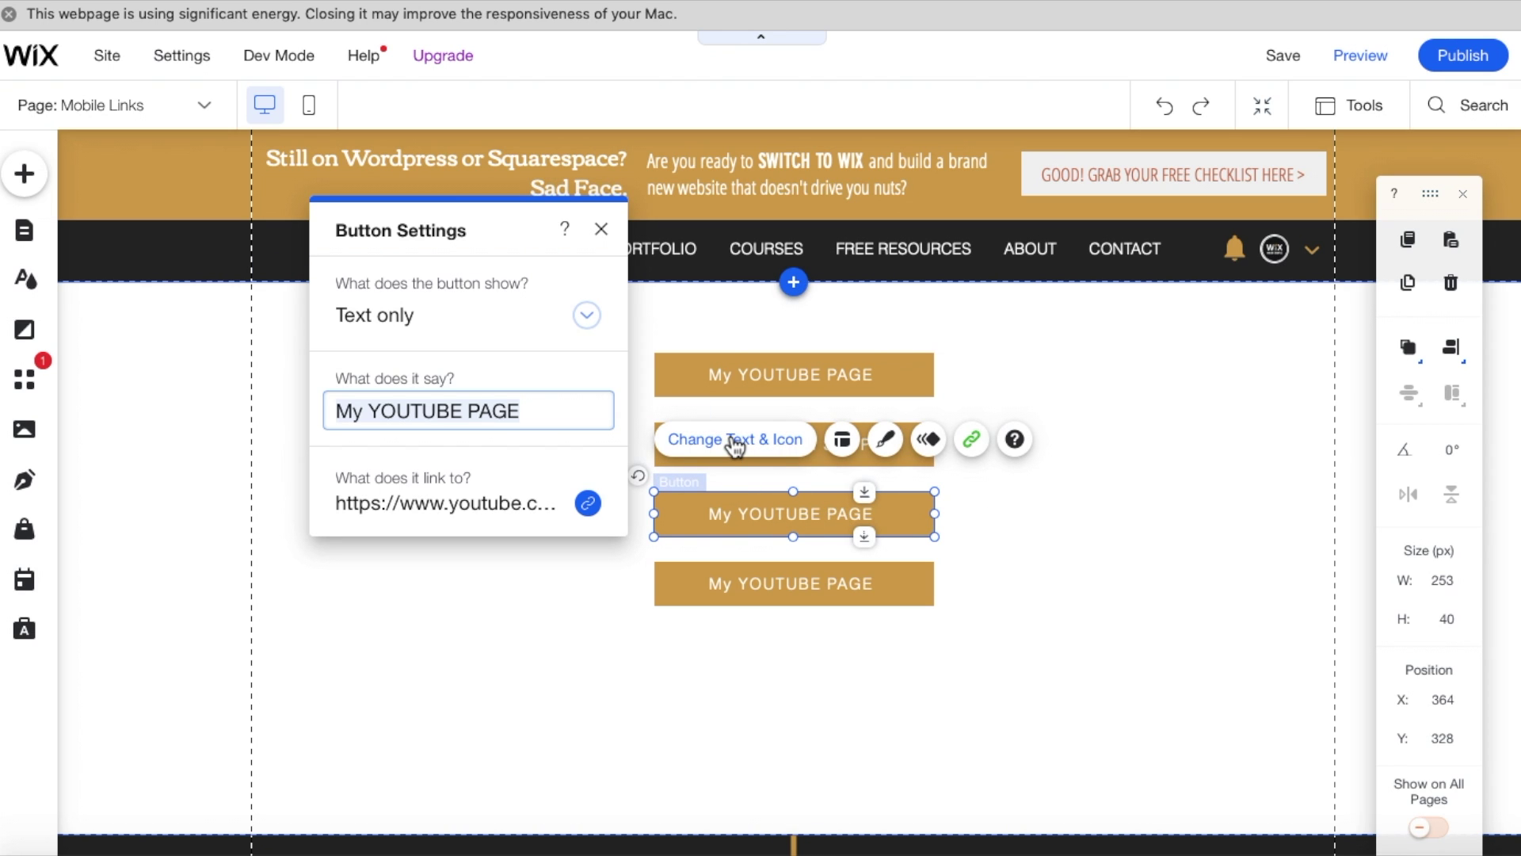
type("SHOP ")
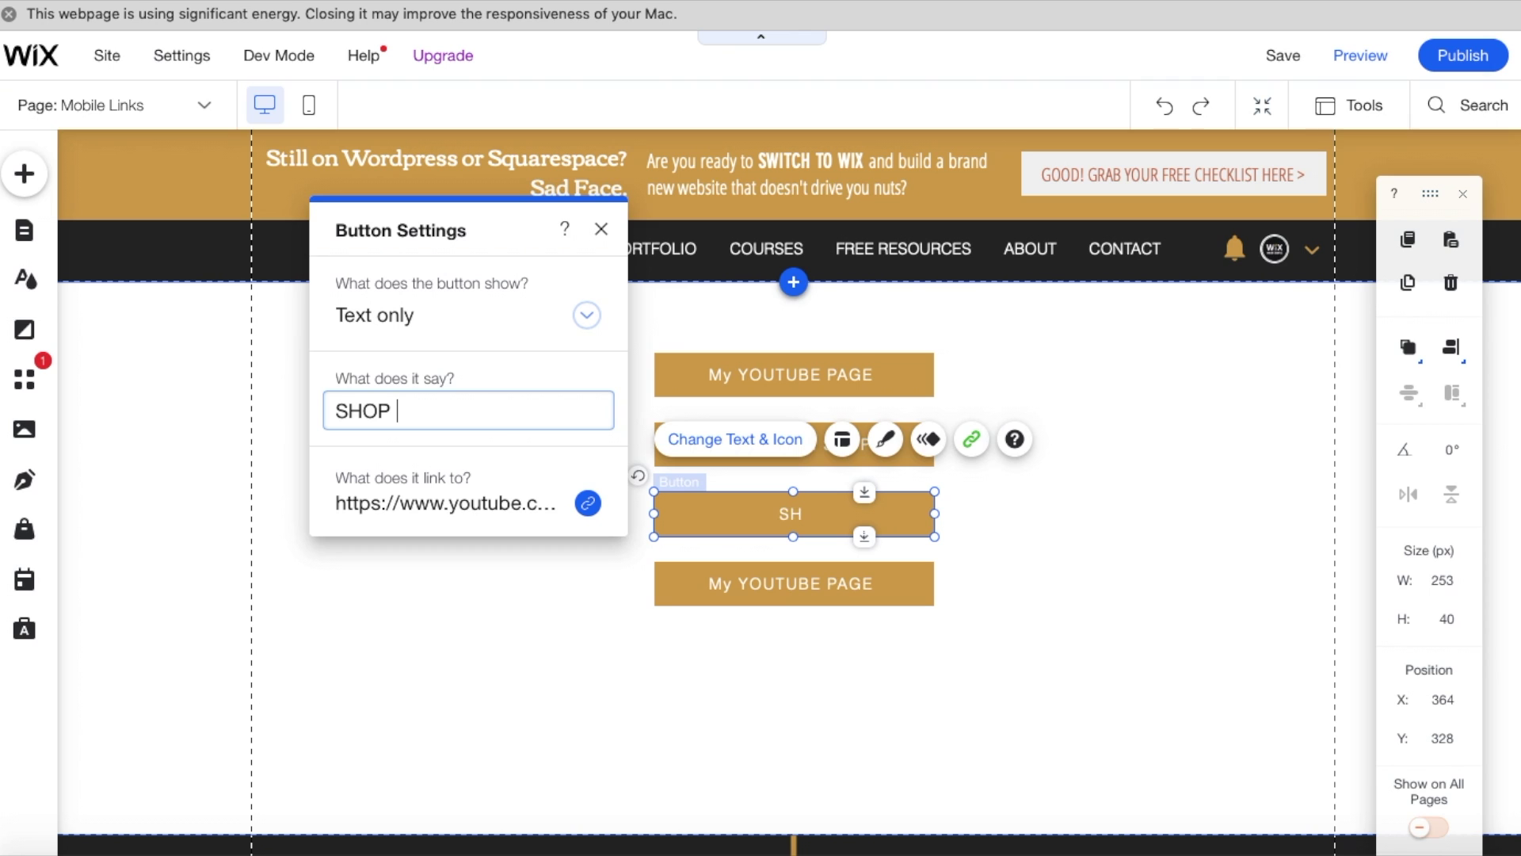
type("WITH MY")
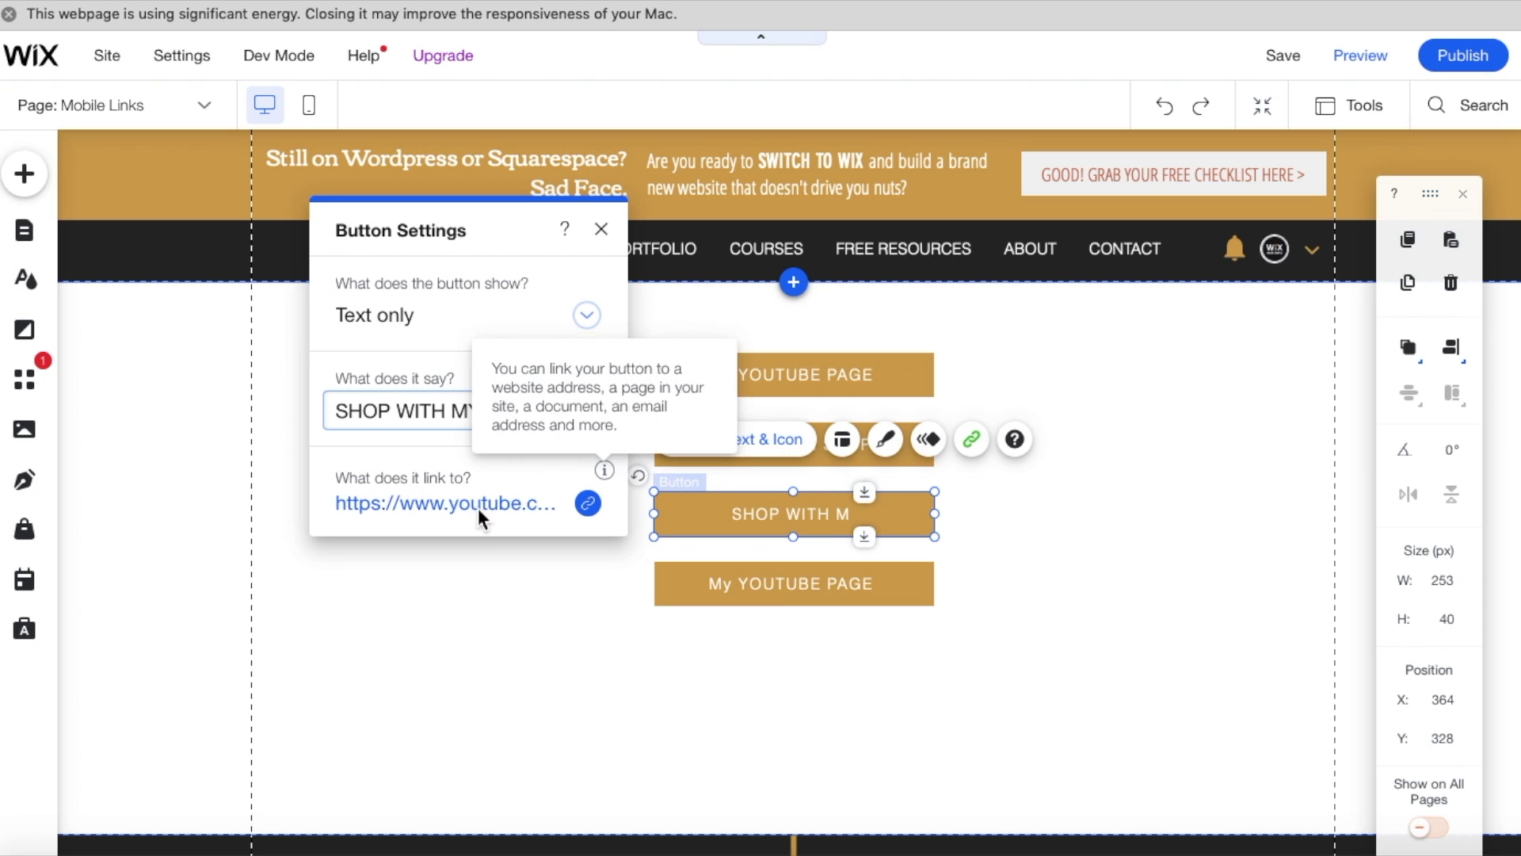
type(" DISCOUT")
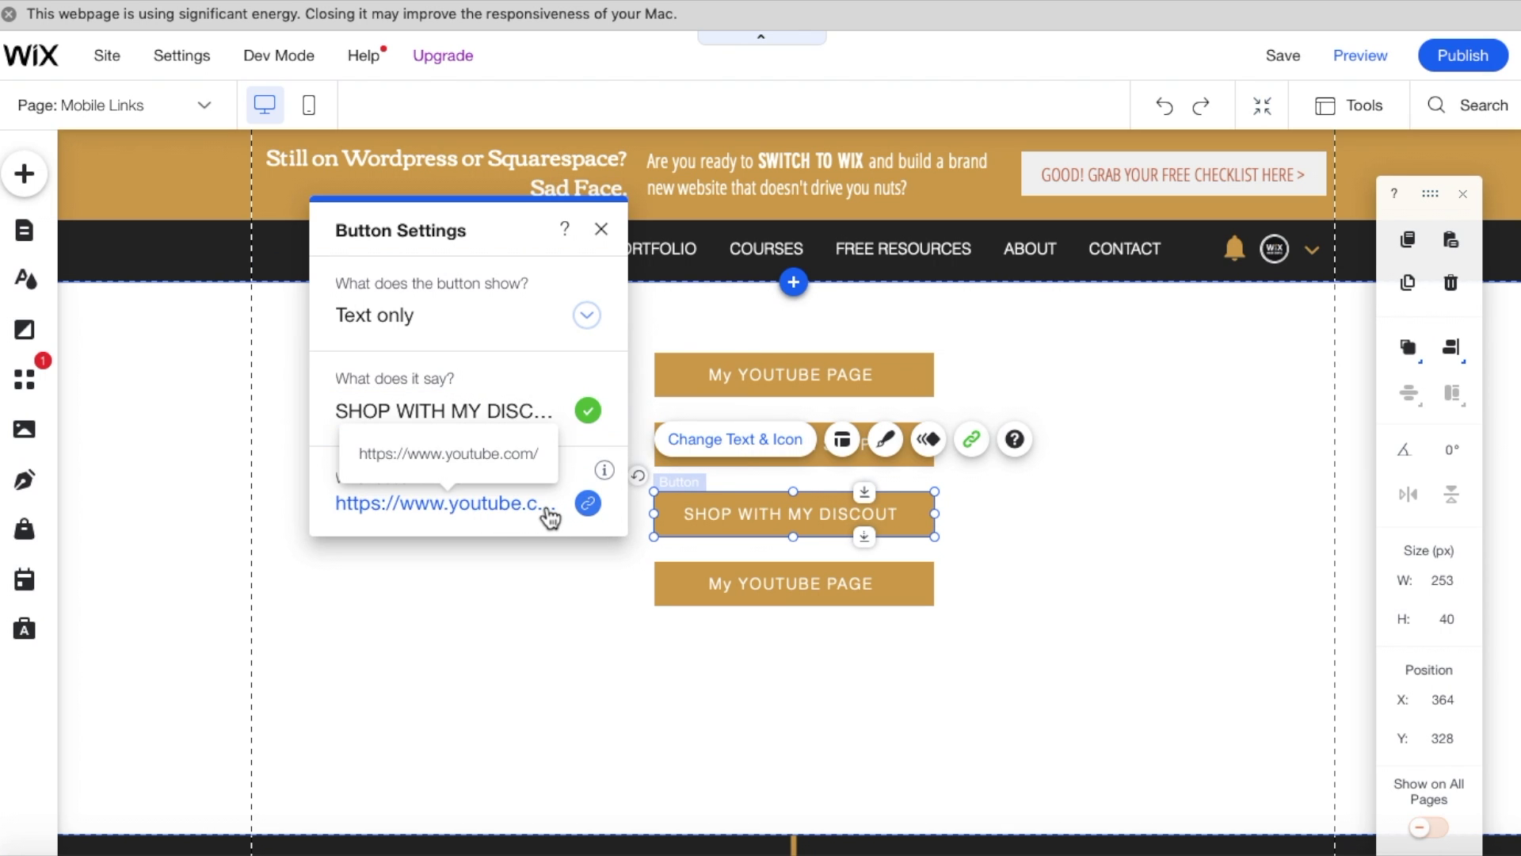
left_click(551, 519)
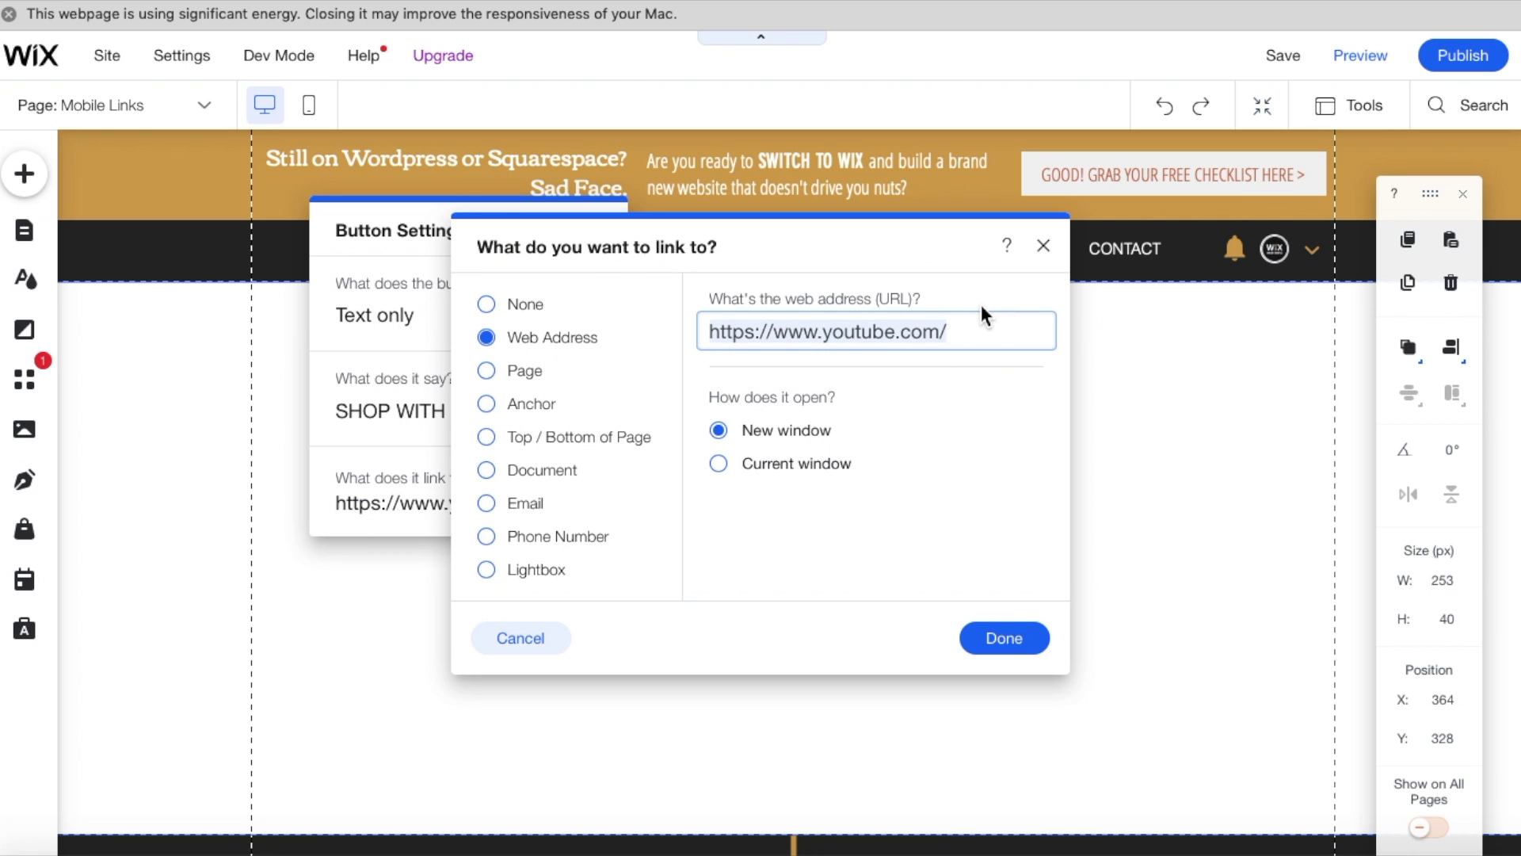
type("https")
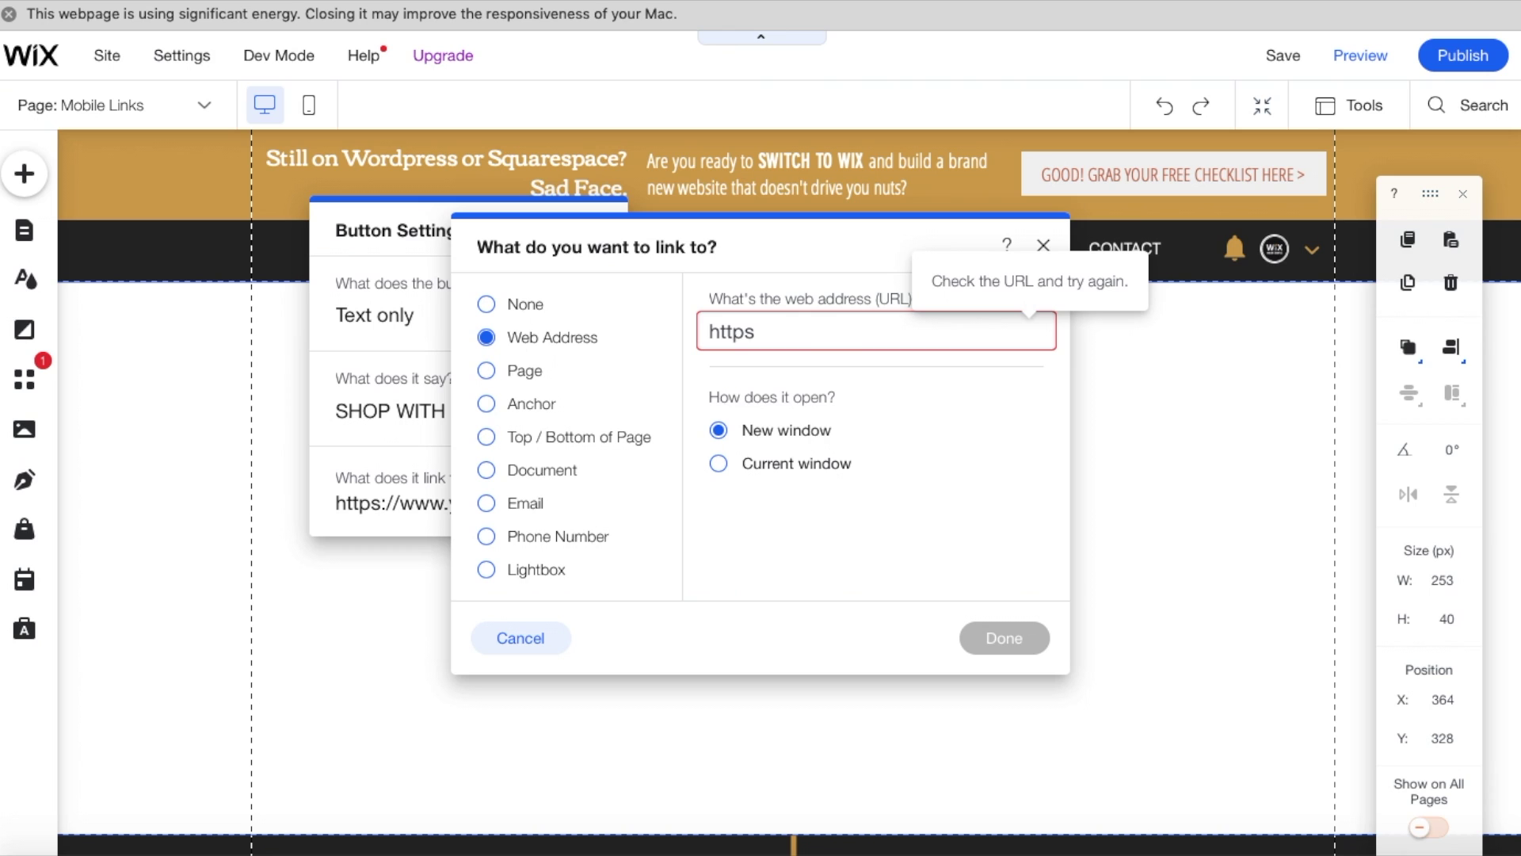
type("//www.shopmy")
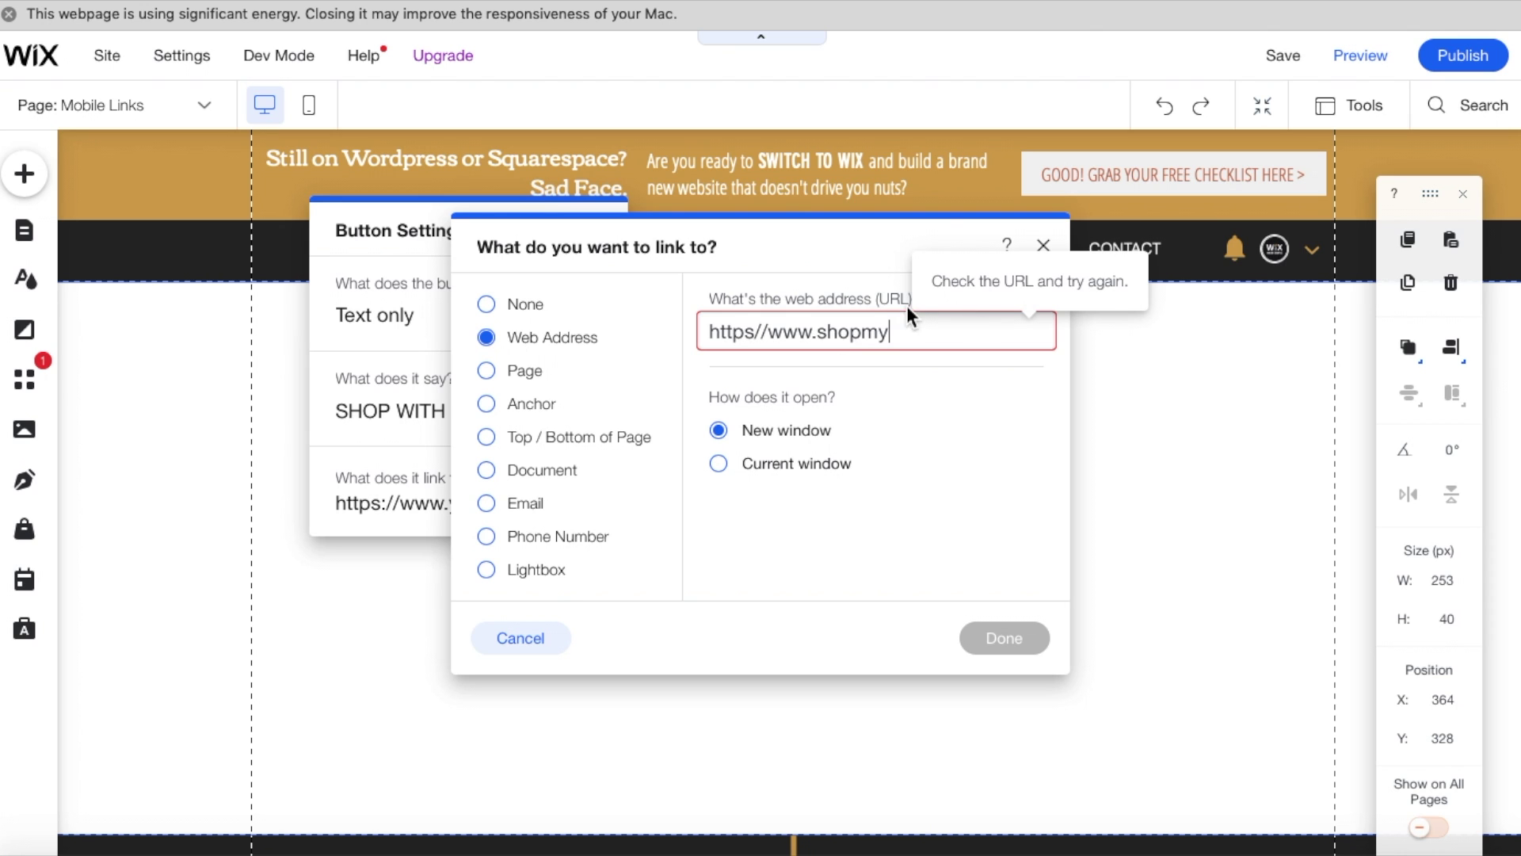
left_click(1054, 249)
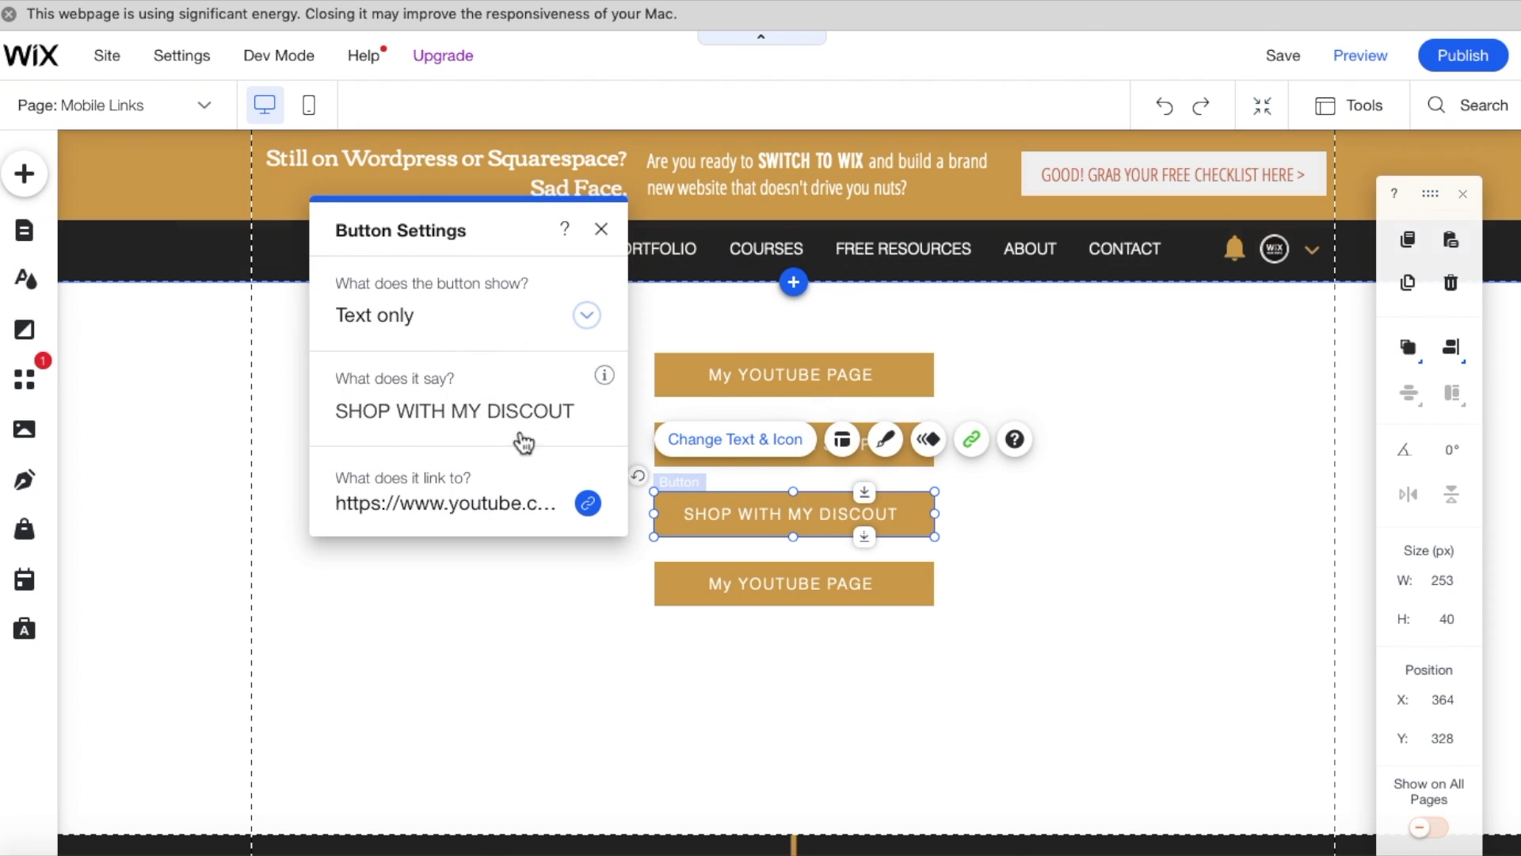
left_click(588, 504)
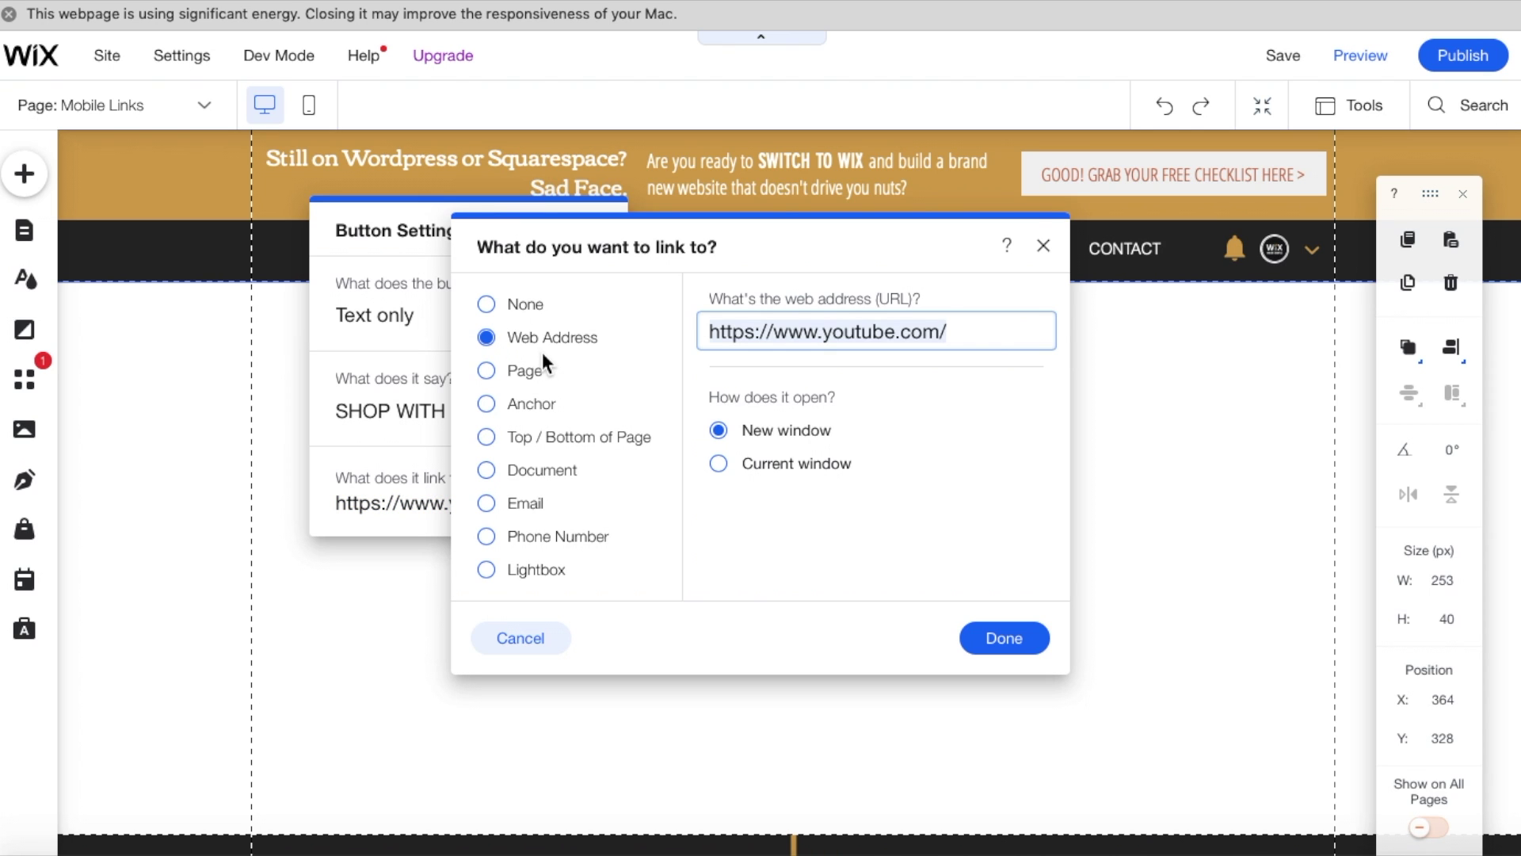
left_click(1044, 247)
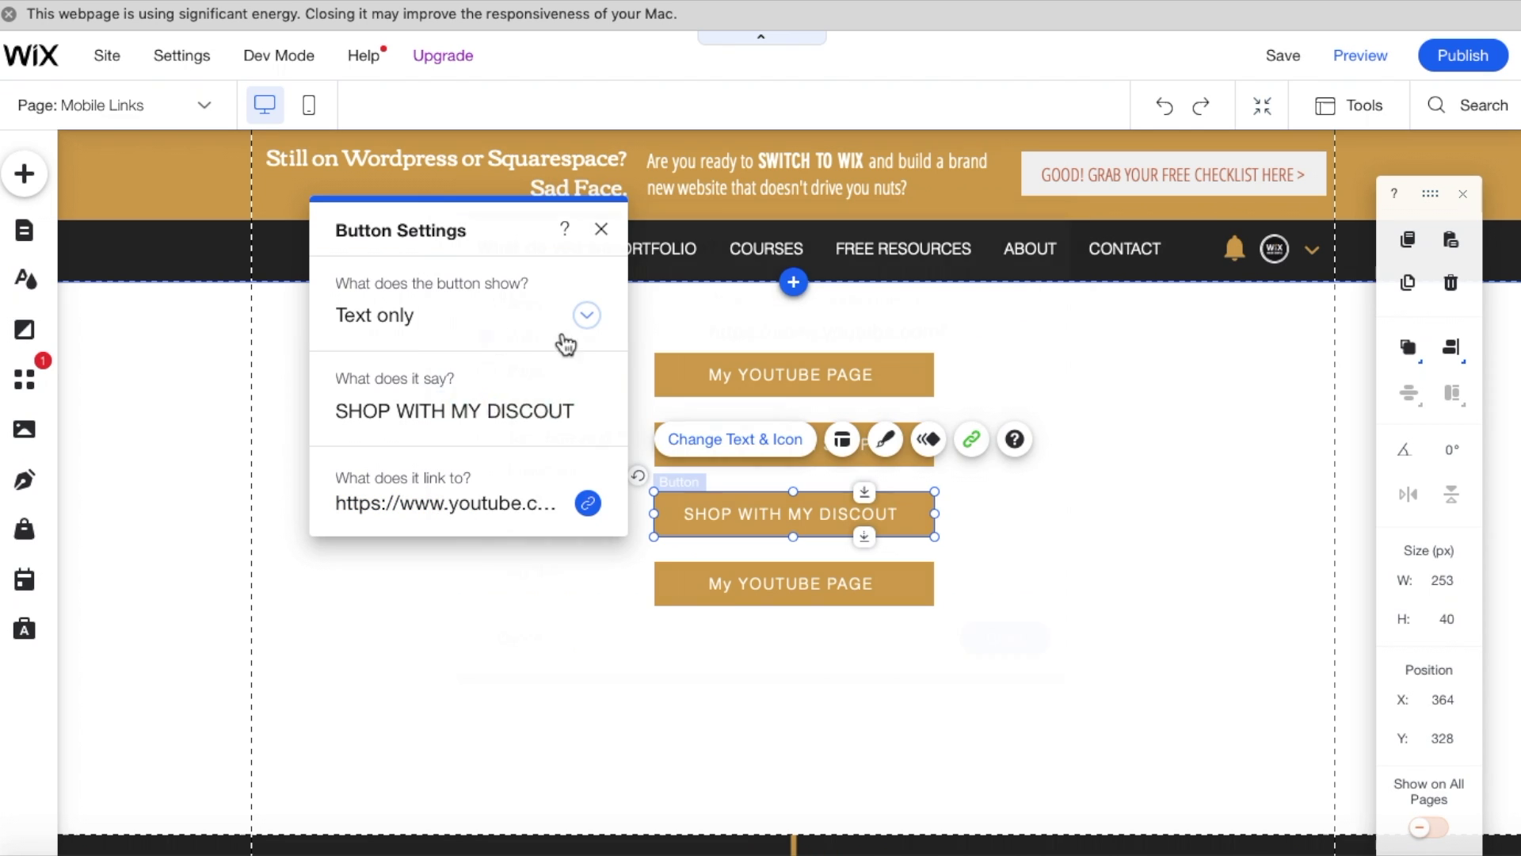
Relabel the third button 'FREE RESOURCES' and link it to the site's FREE RESOURCES page
left_click(472, 407)
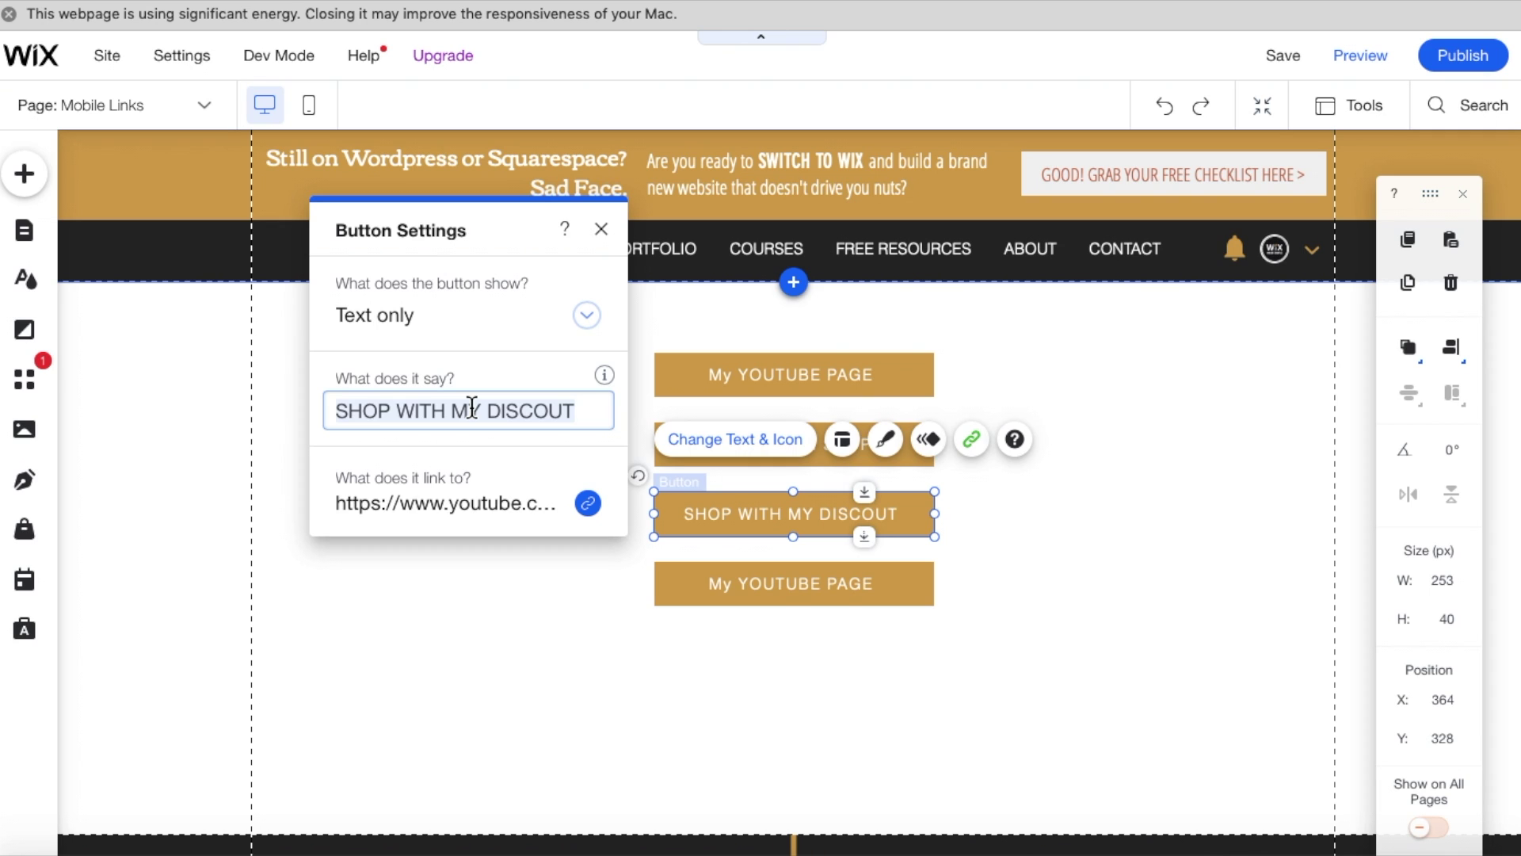
type("FREE RE")
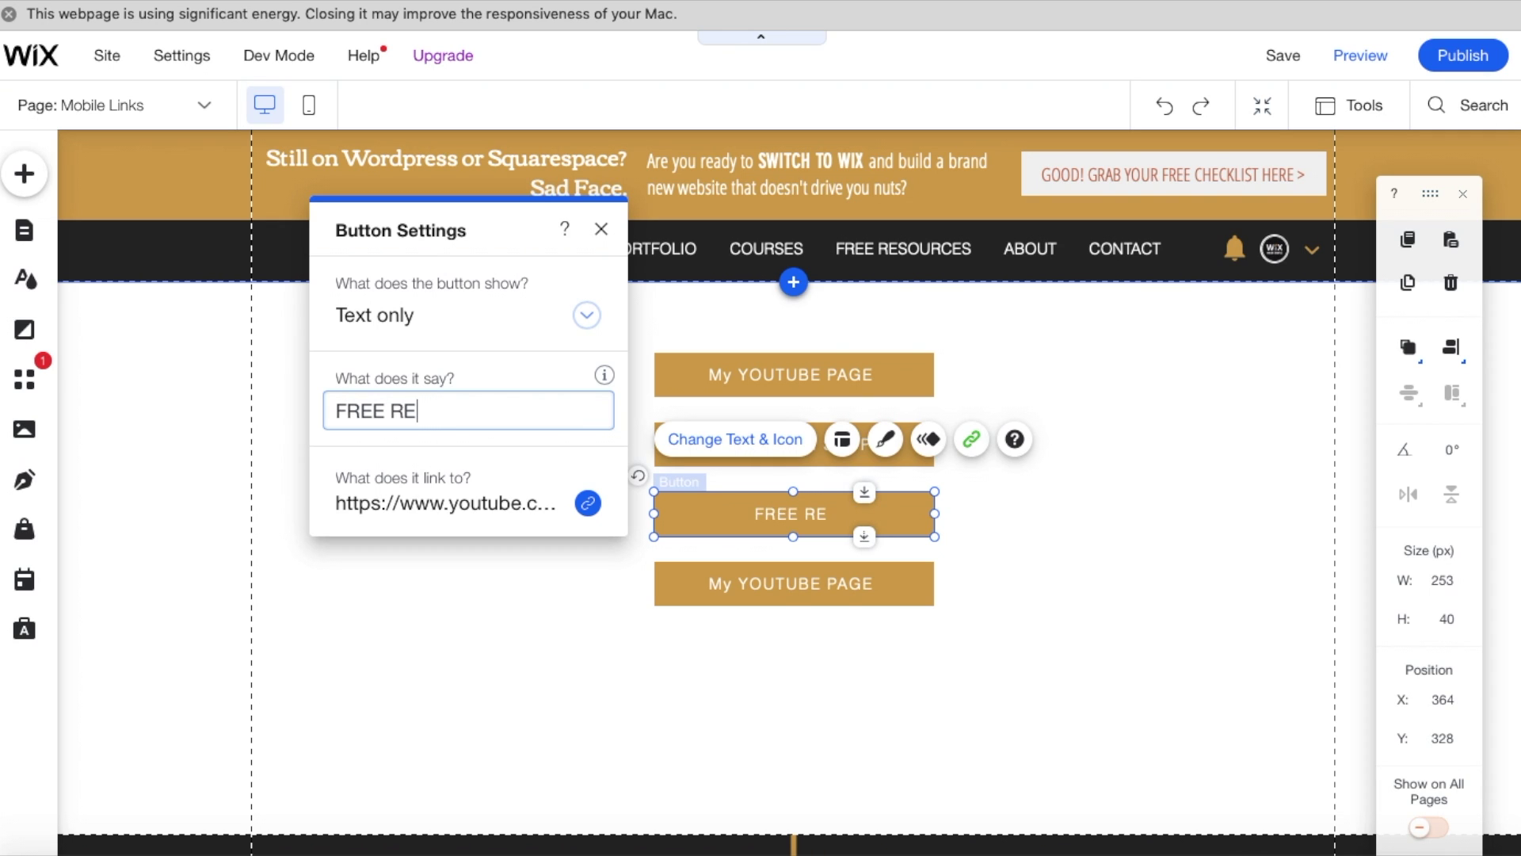
type("SOURCES")
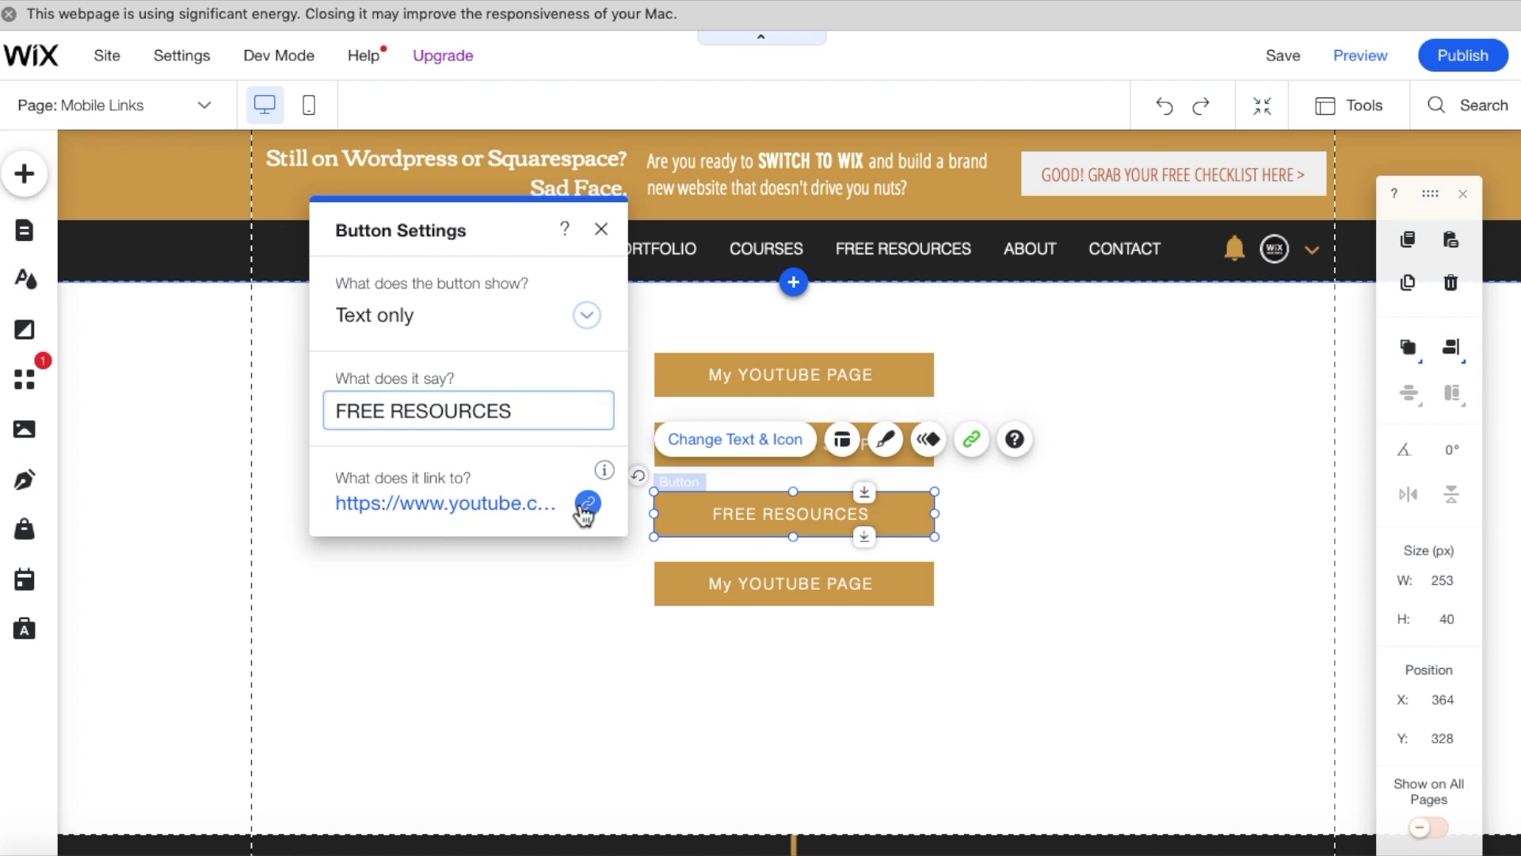
left_click(599, 501)
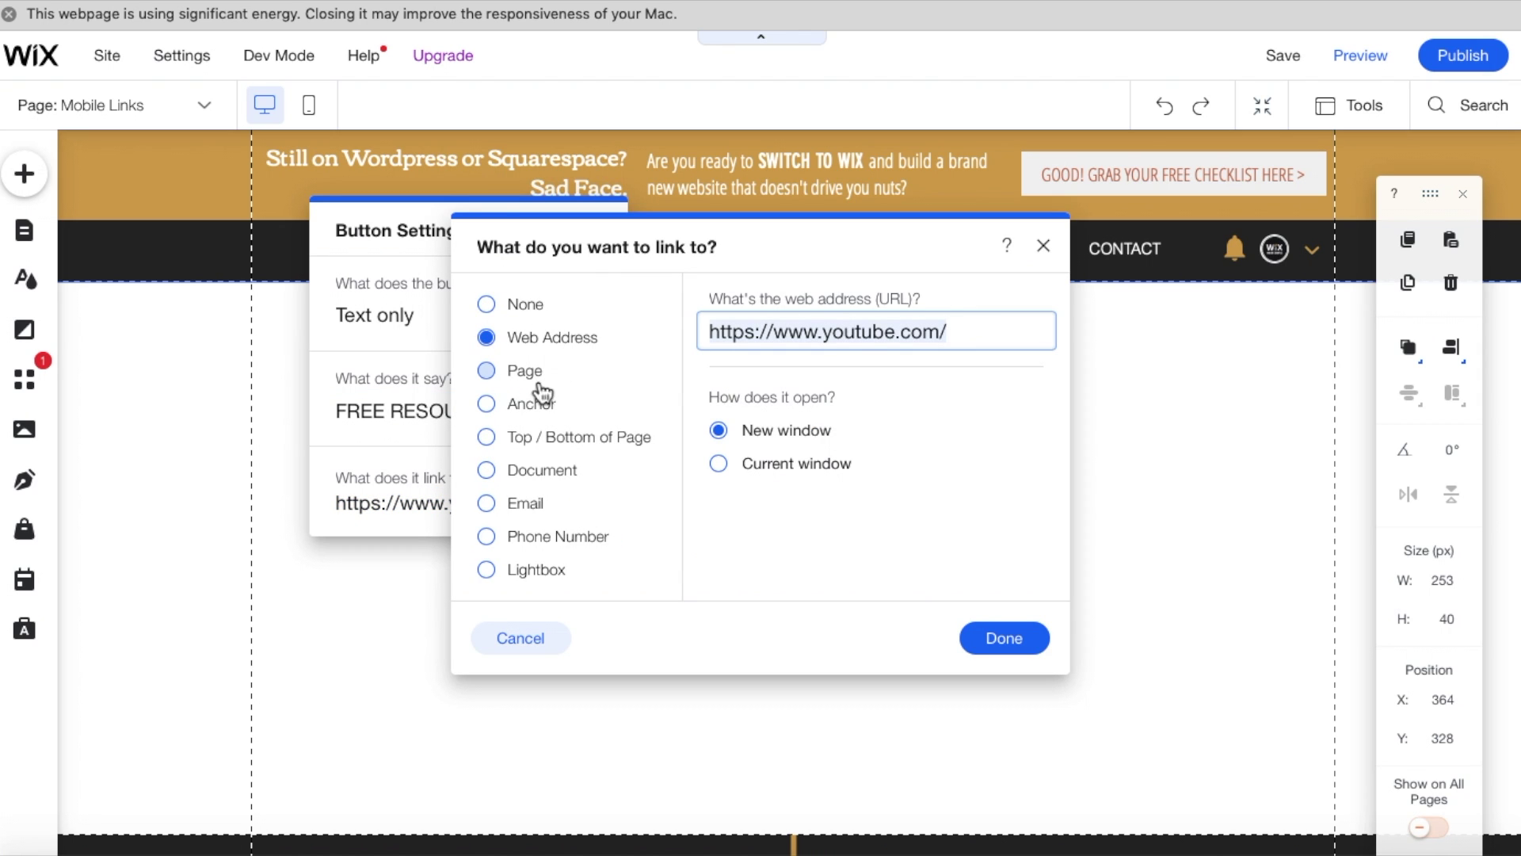
left_click(489, 378)
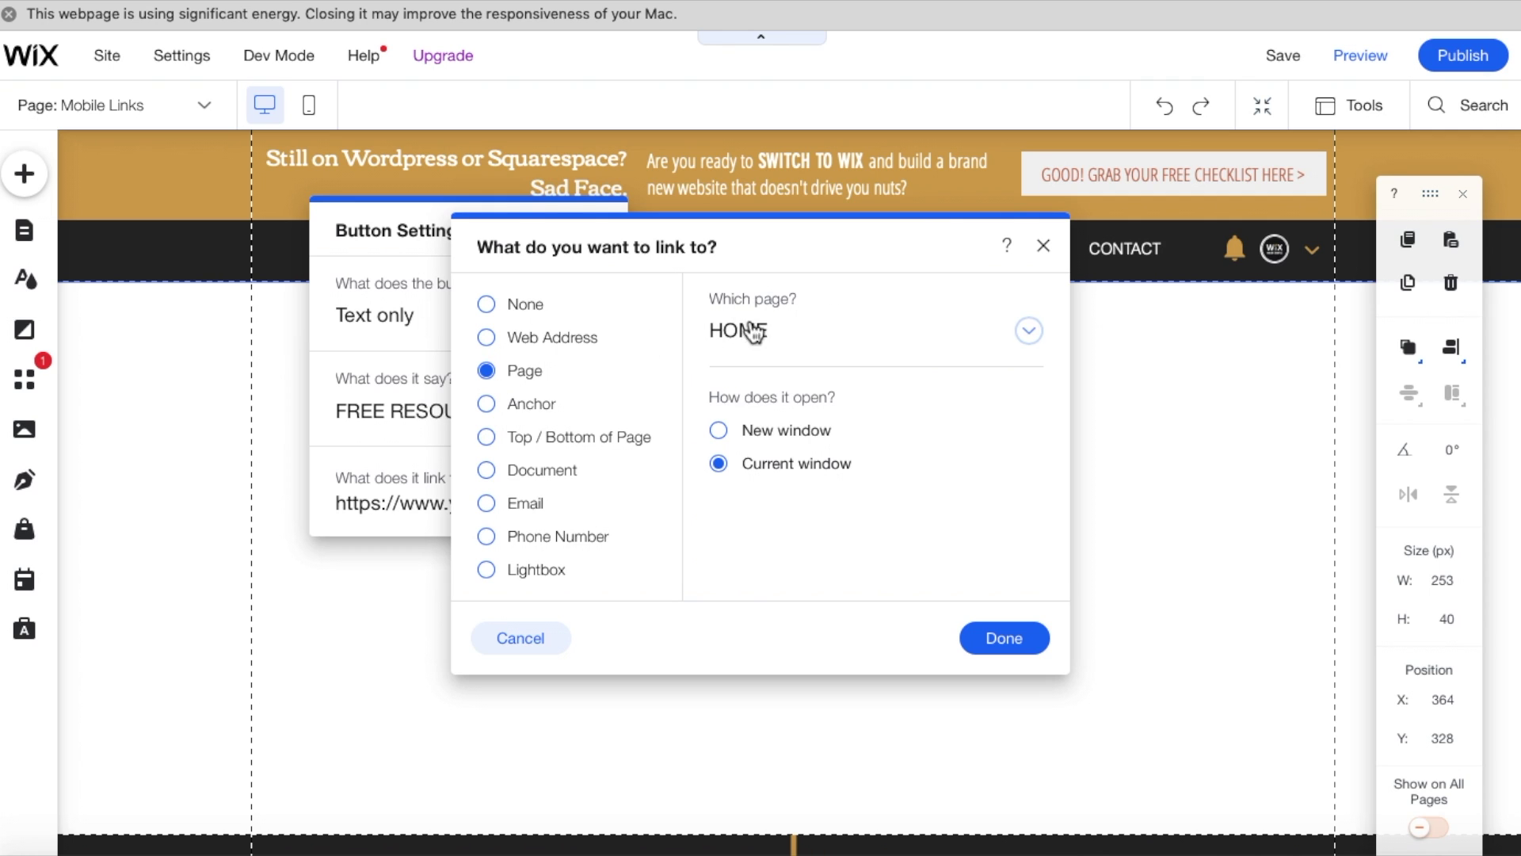
left_click(1034, 334)
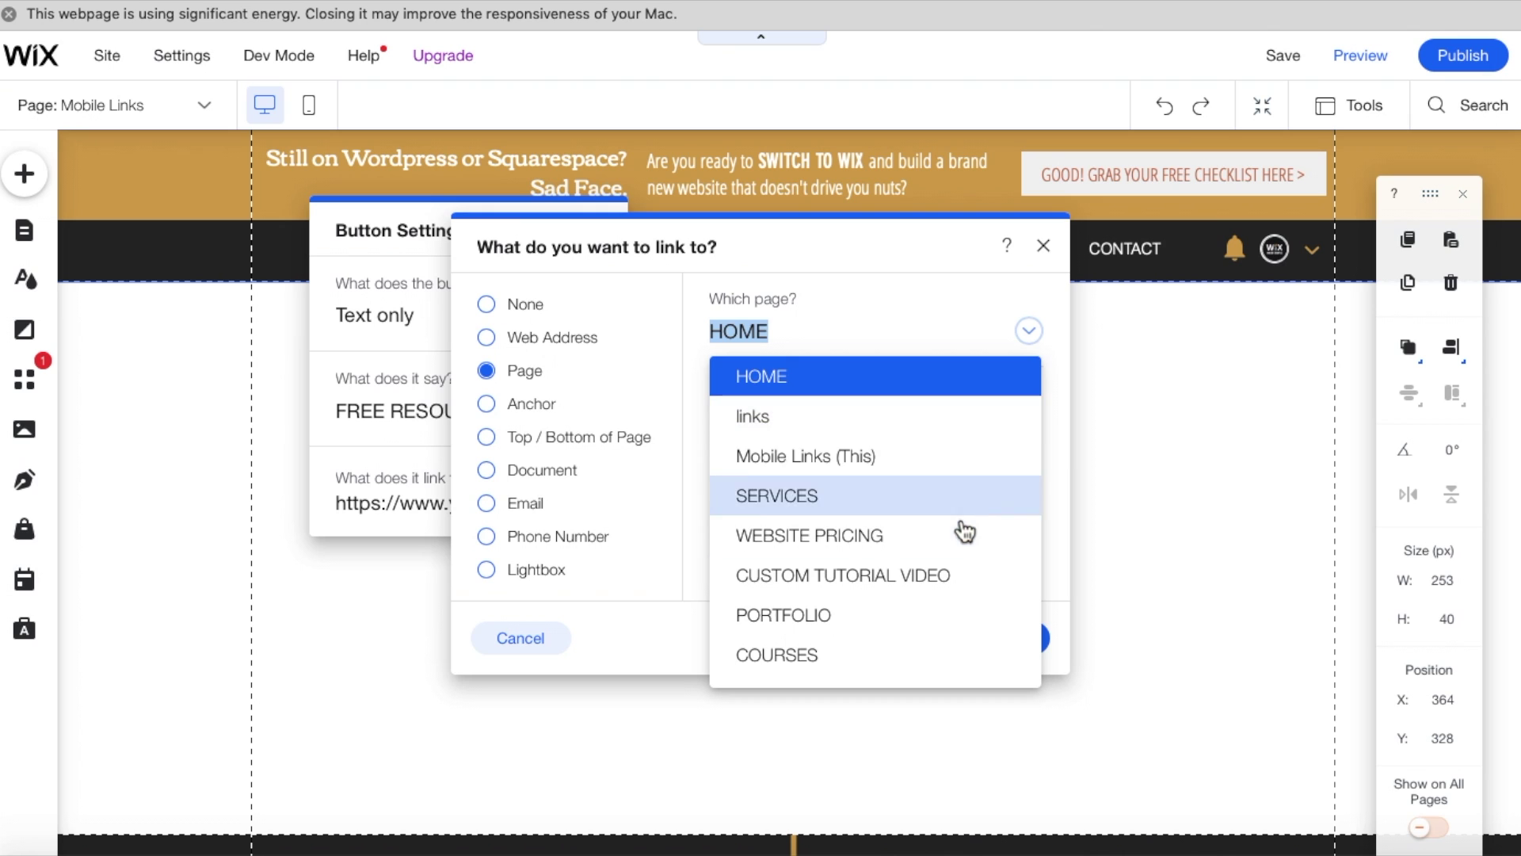
scroll(965, 530, "down", 3)
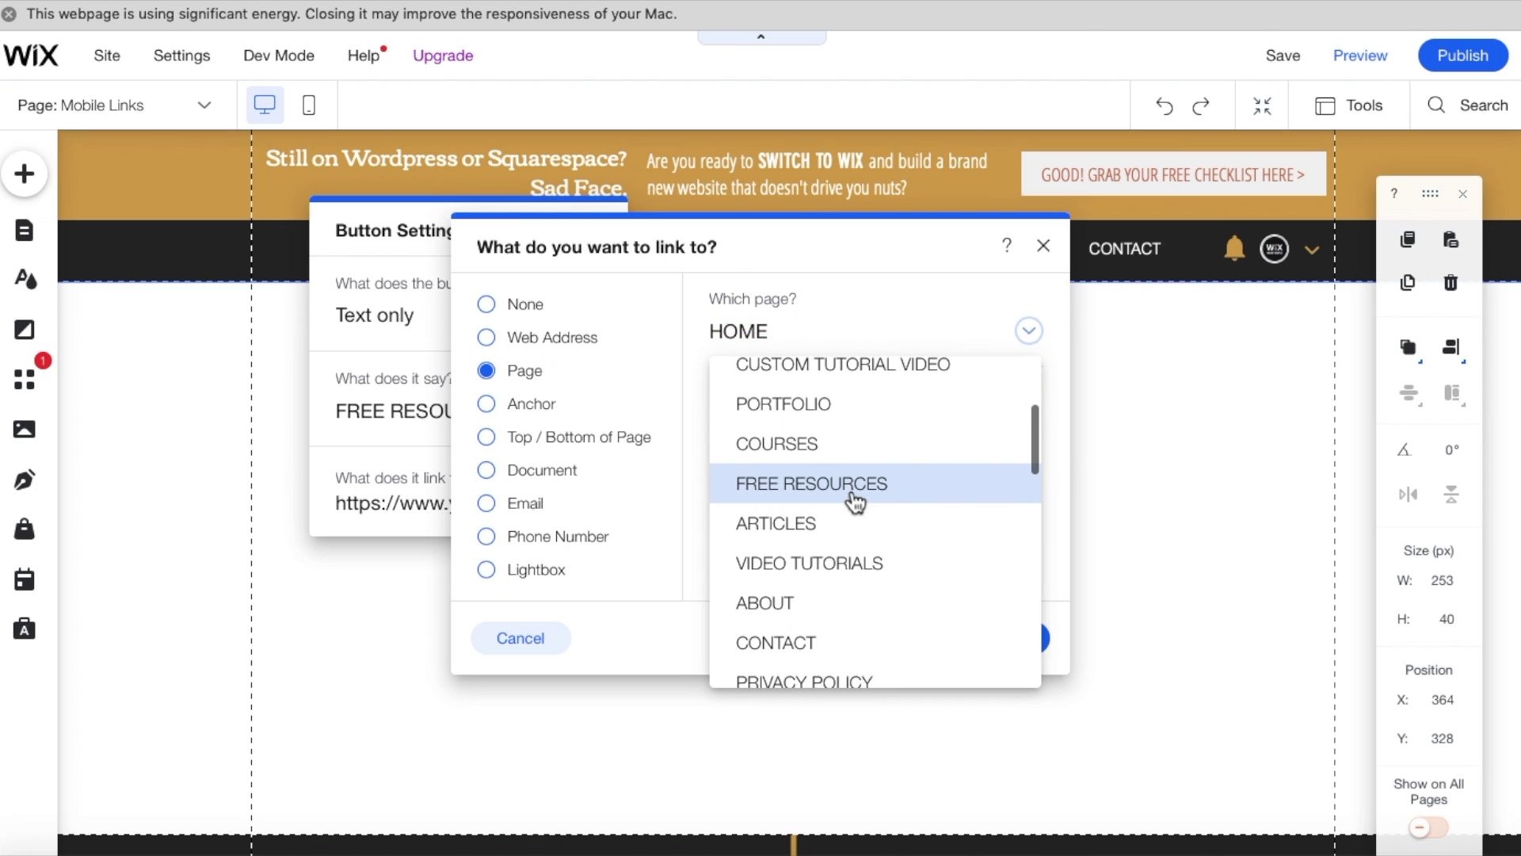
left_click(854, 487)
left_click(1006, 640)
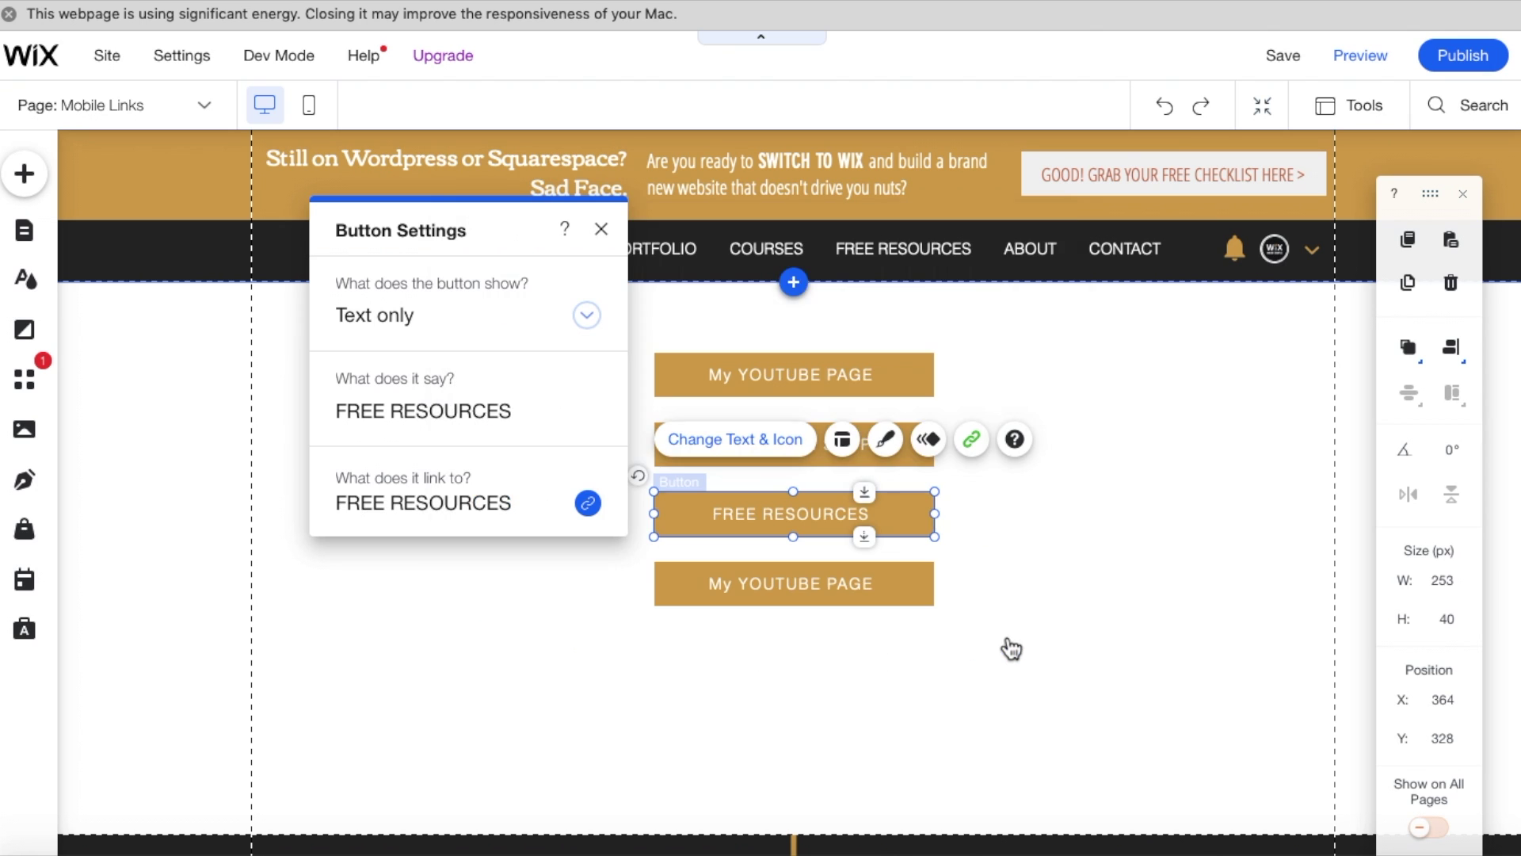
left_click(601, 229)
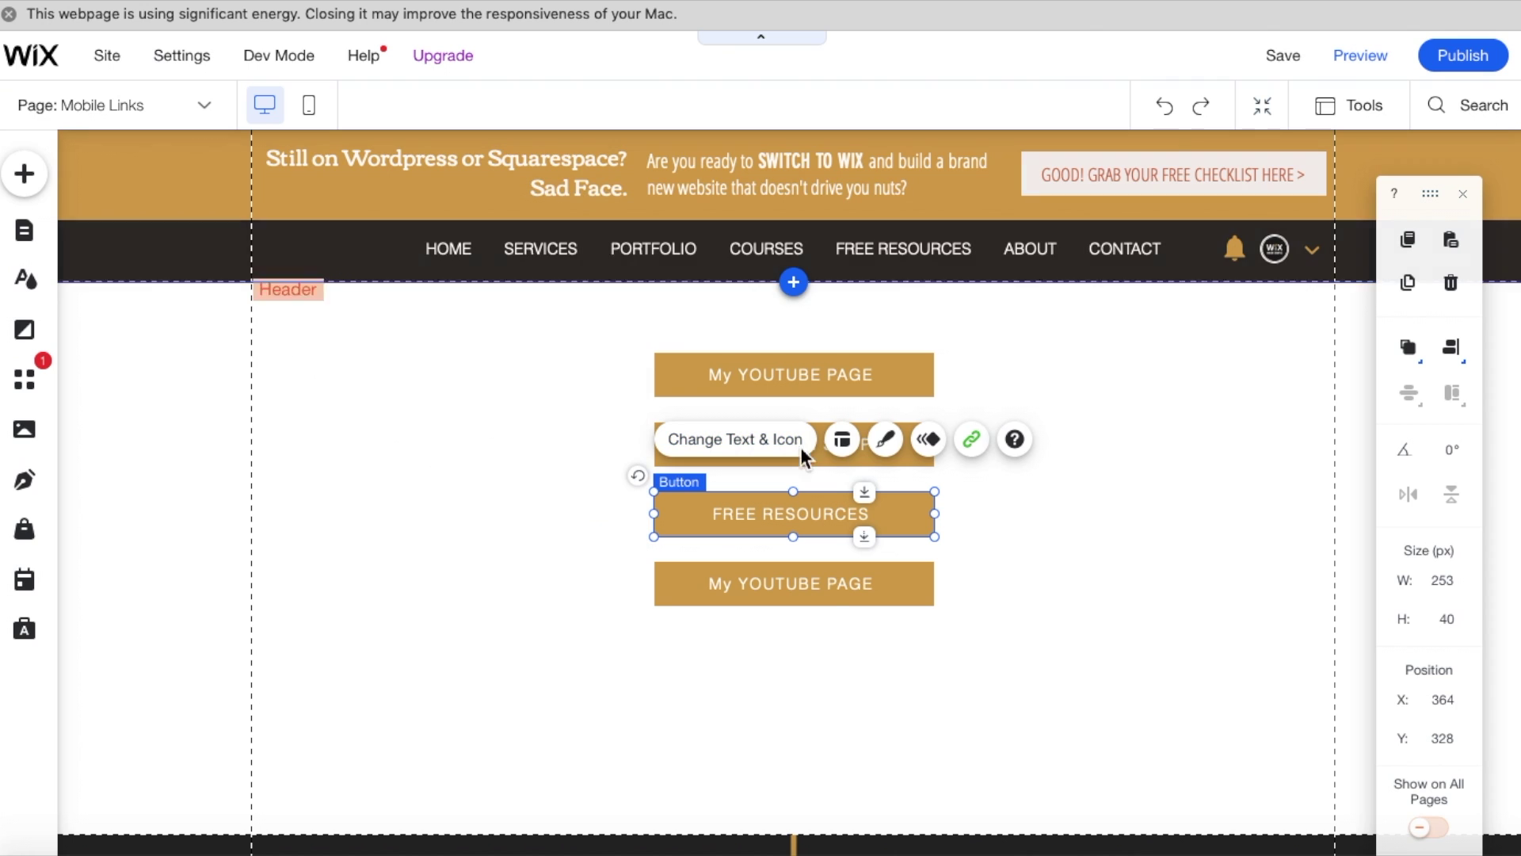
Select the bottom and top My YOUTUBE PAGE buttons to review the stack
left_click(819, 578)
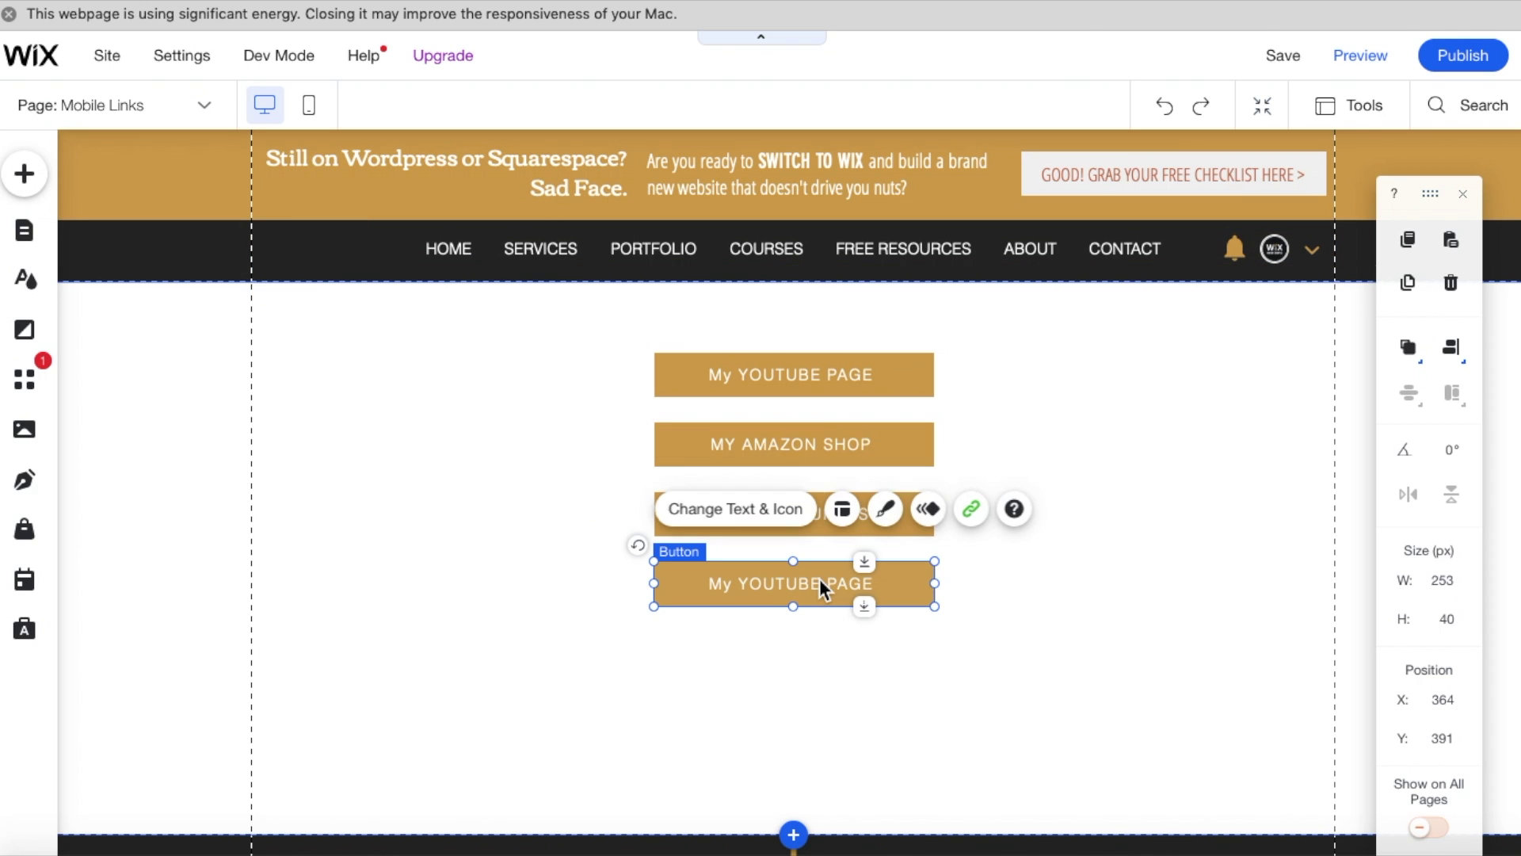
left_click(1083, 443)
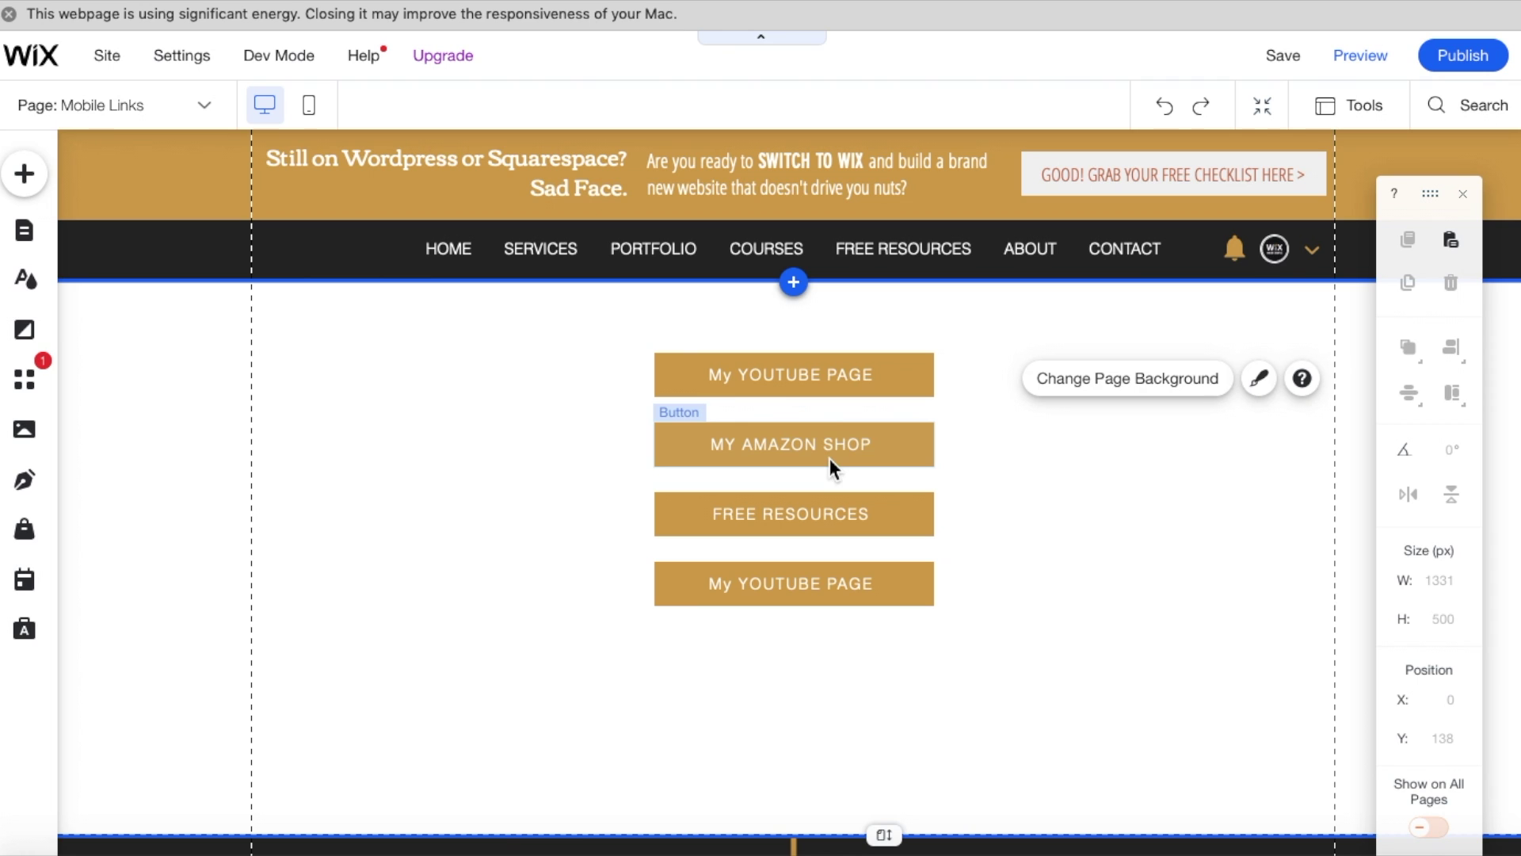
left_click(829, 378)
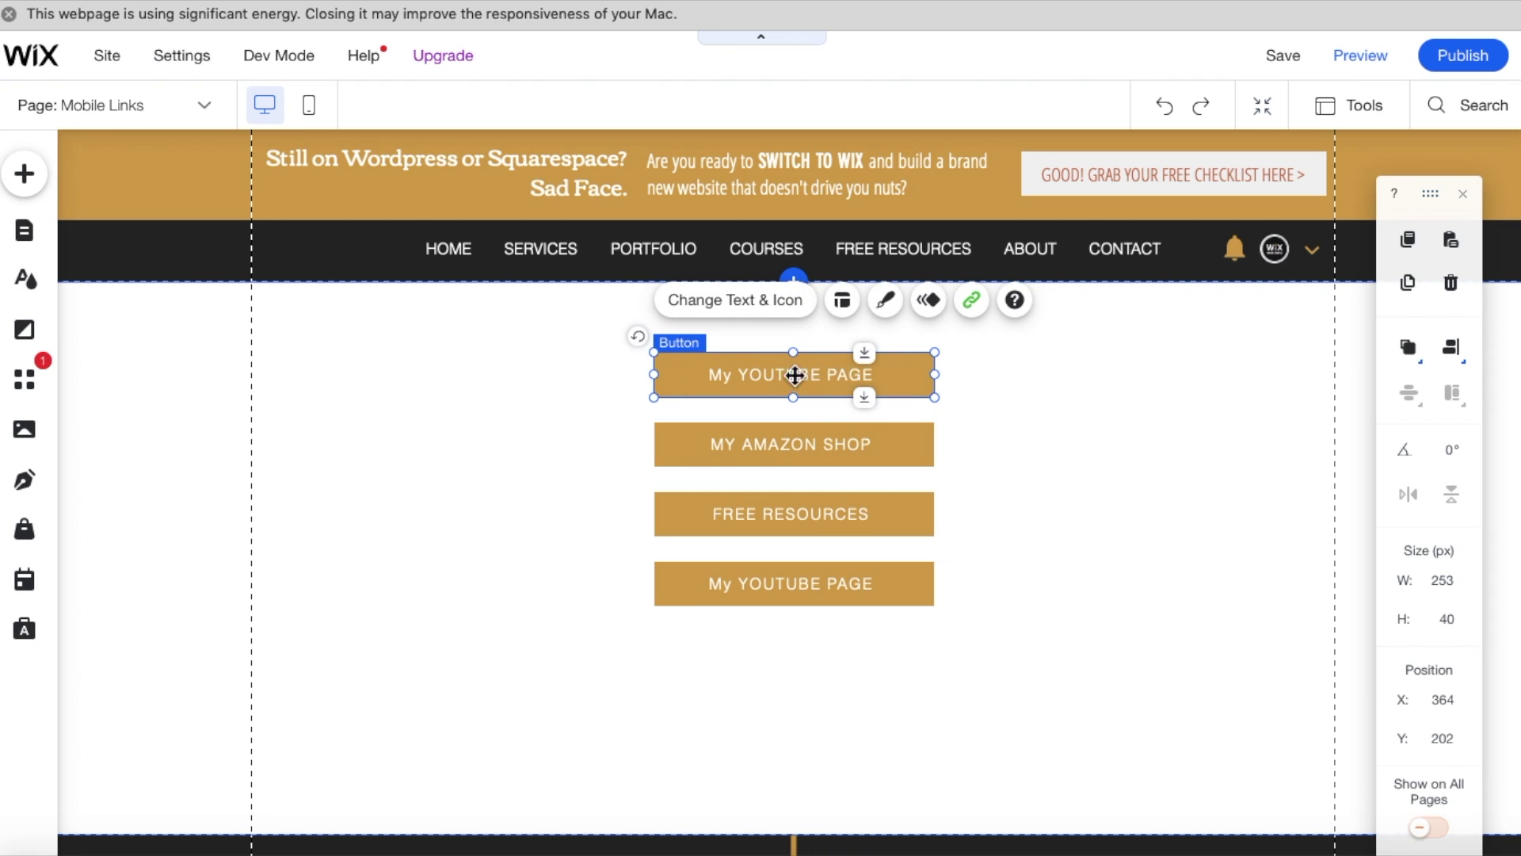
Try the plain-text, Call Us, Chat Now and SHOP presets on the top button, then restore the gold theme style
left_click(891, 310)
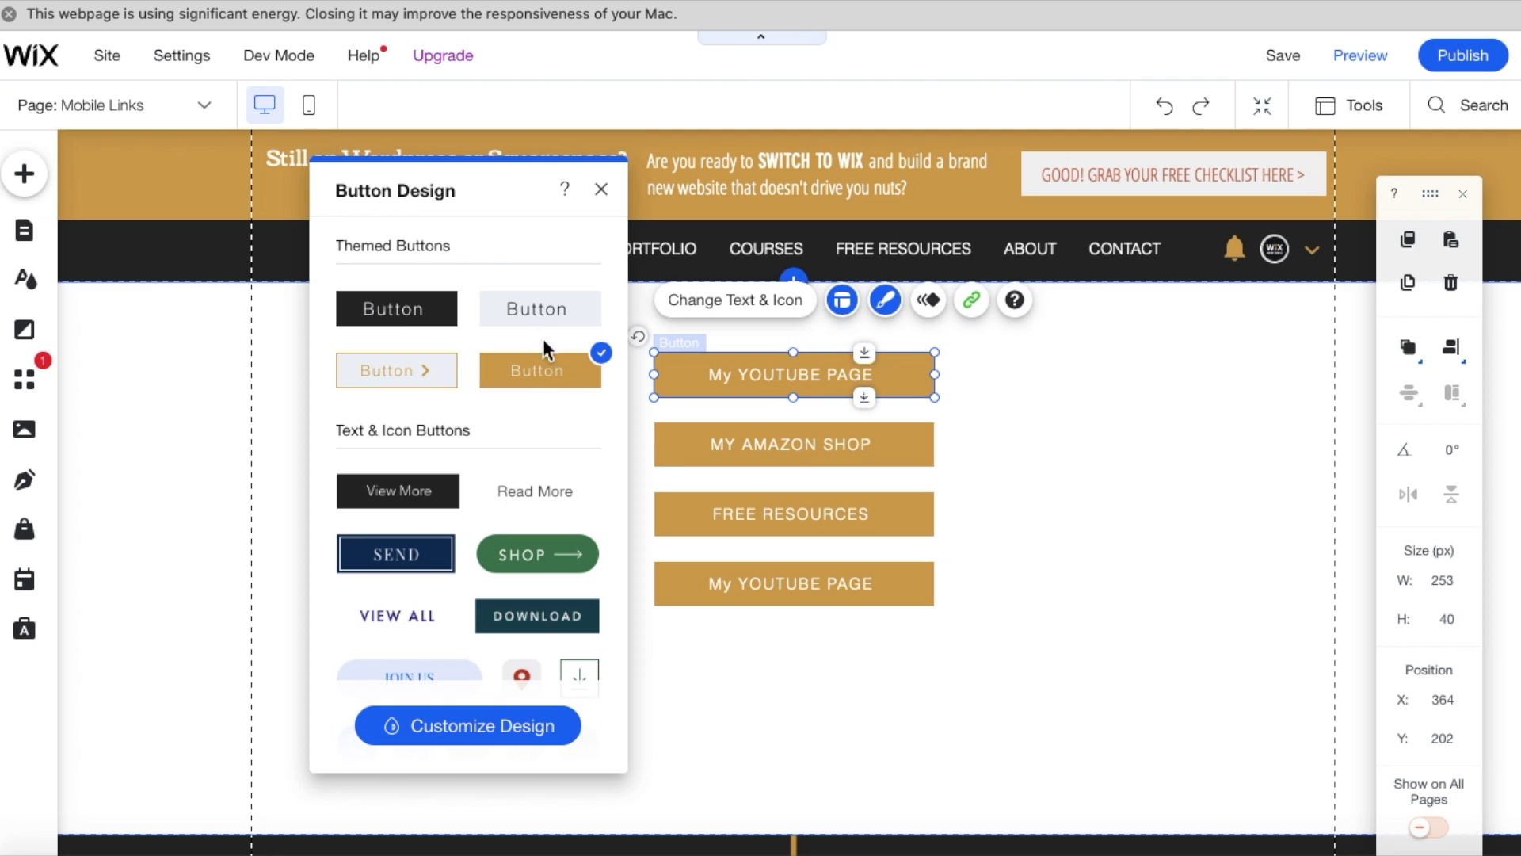
left_click(540, 503)
scroll(538, 476, "down", 5)
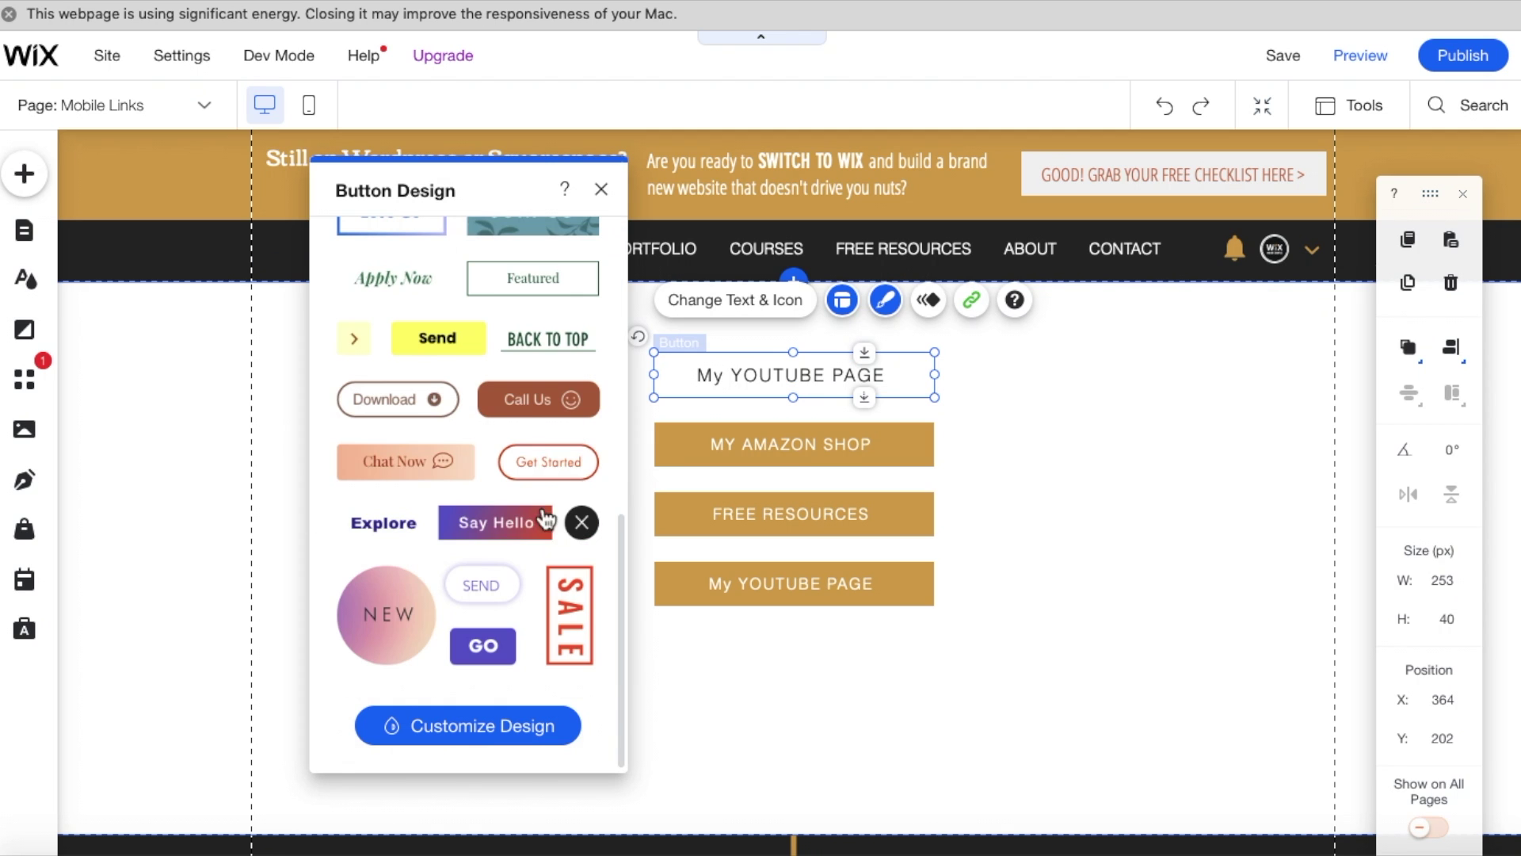
left_click(533, 420)
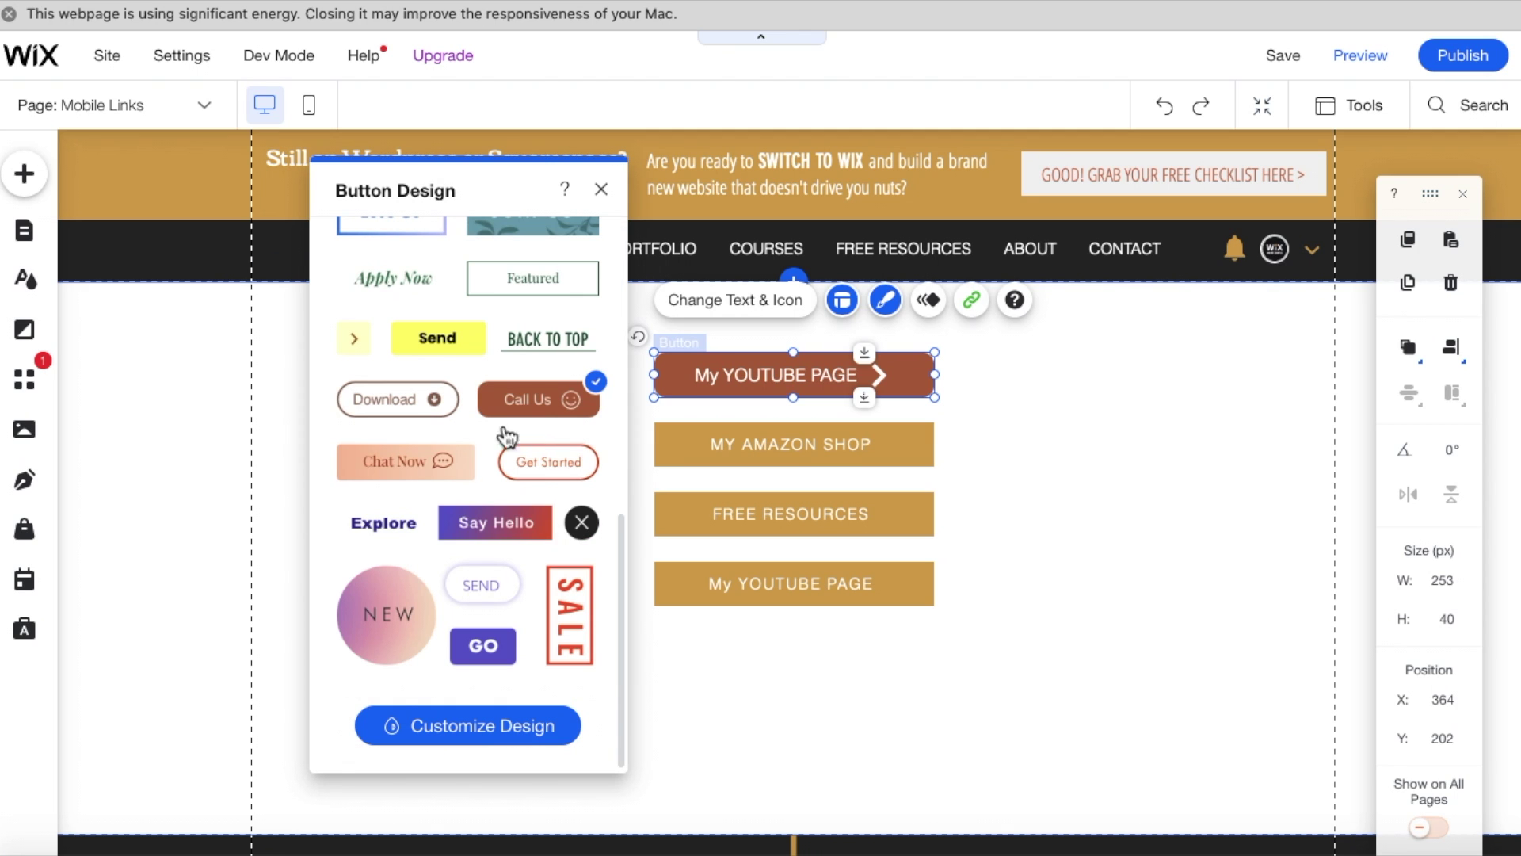
left_click(434, 462)
scroll(436, 467, "up", 4)
scroll(435, 467, "up", 3)
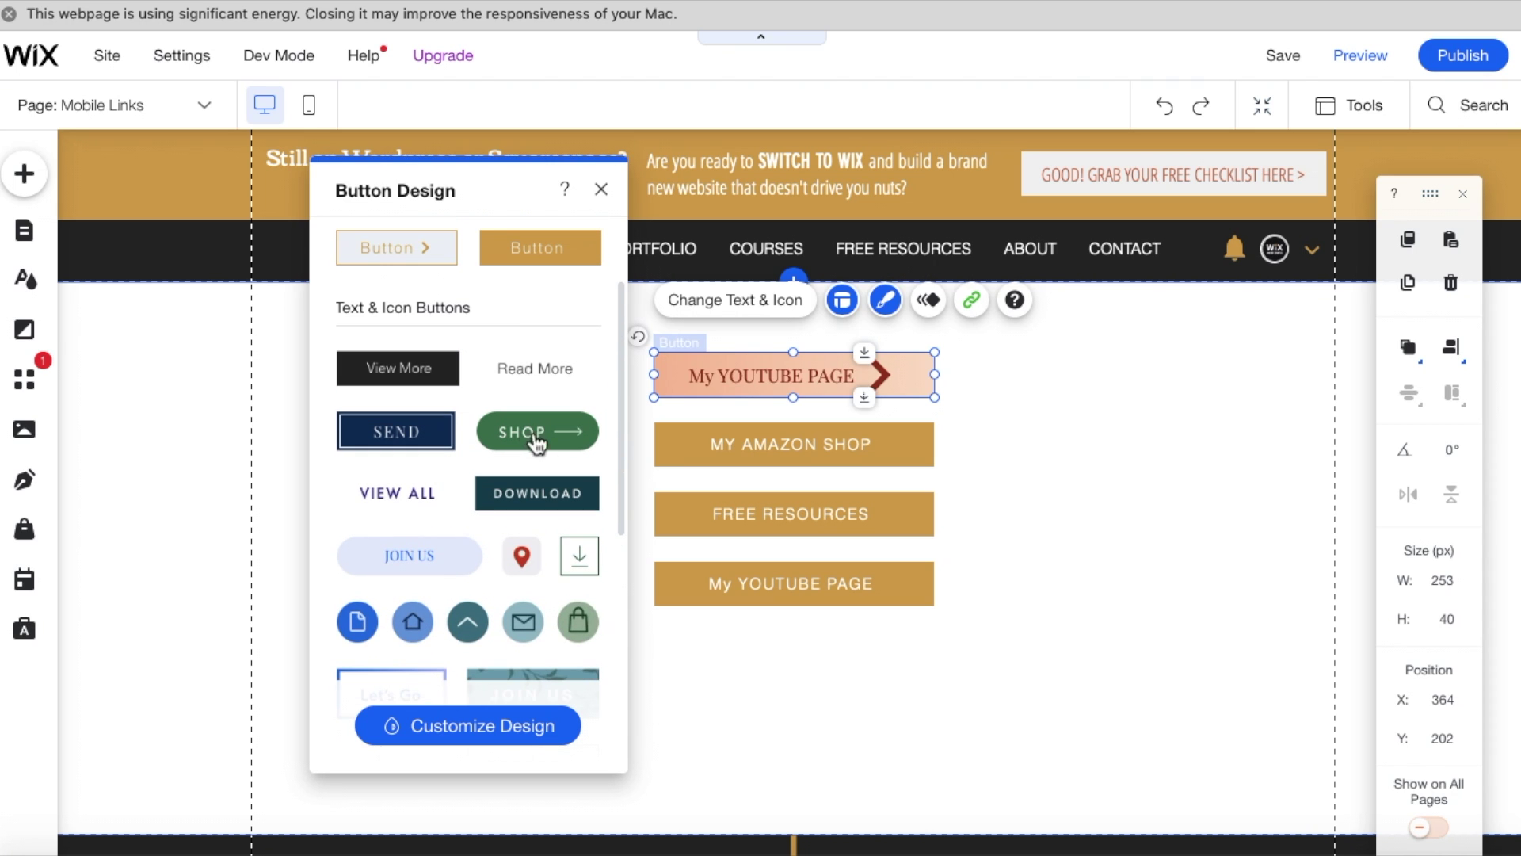
left_click(535, 440)
scroll(540, 445, "up", 2)
left_click(562, 388)
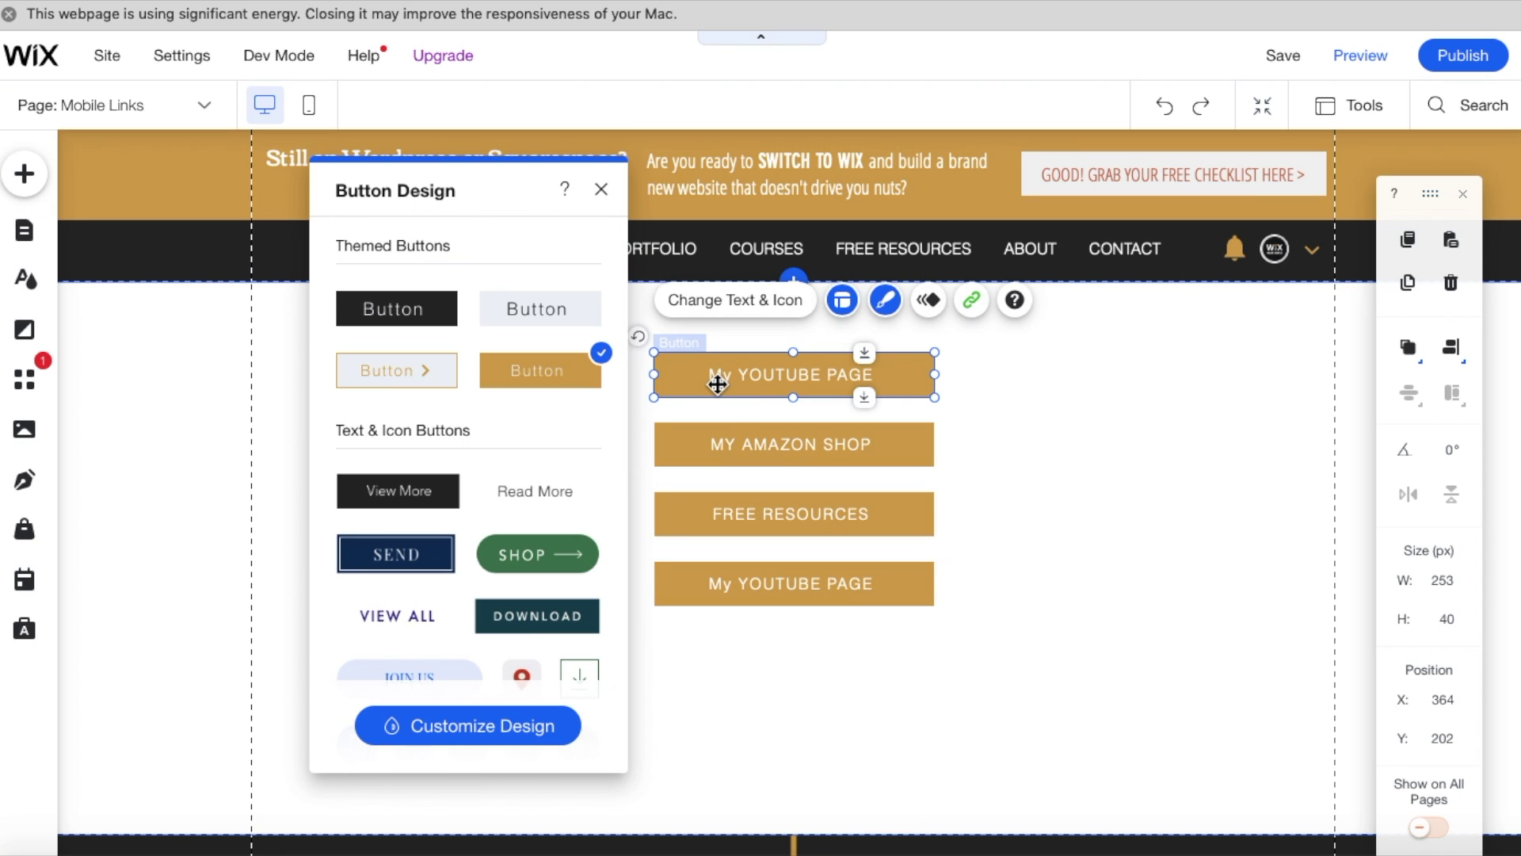
In the top button's custom design, set the background fill to the rust theme colour
left_click(507, 737)
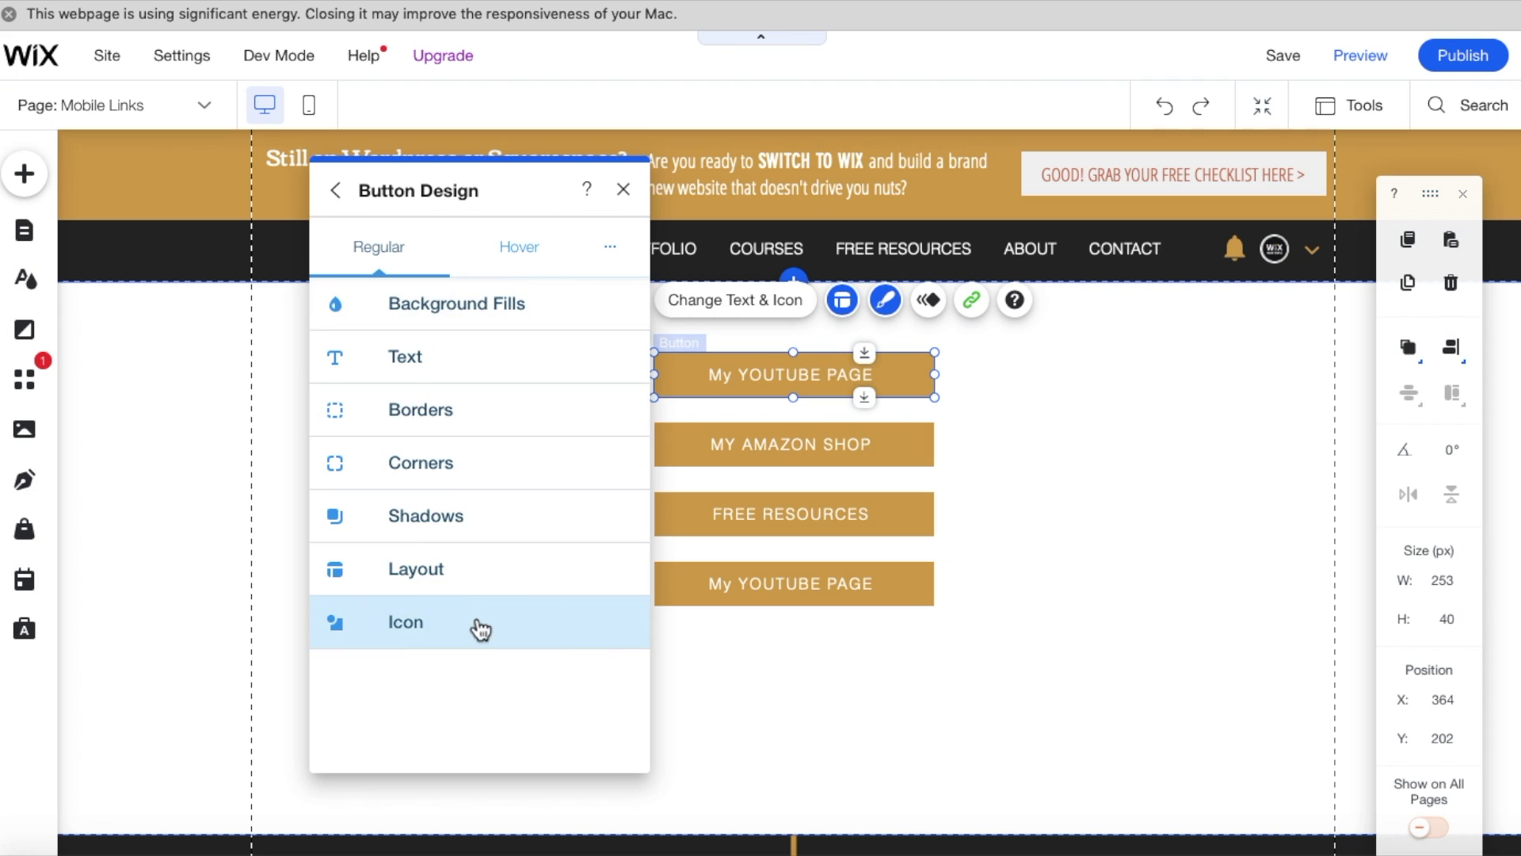
left_click(486, 323)
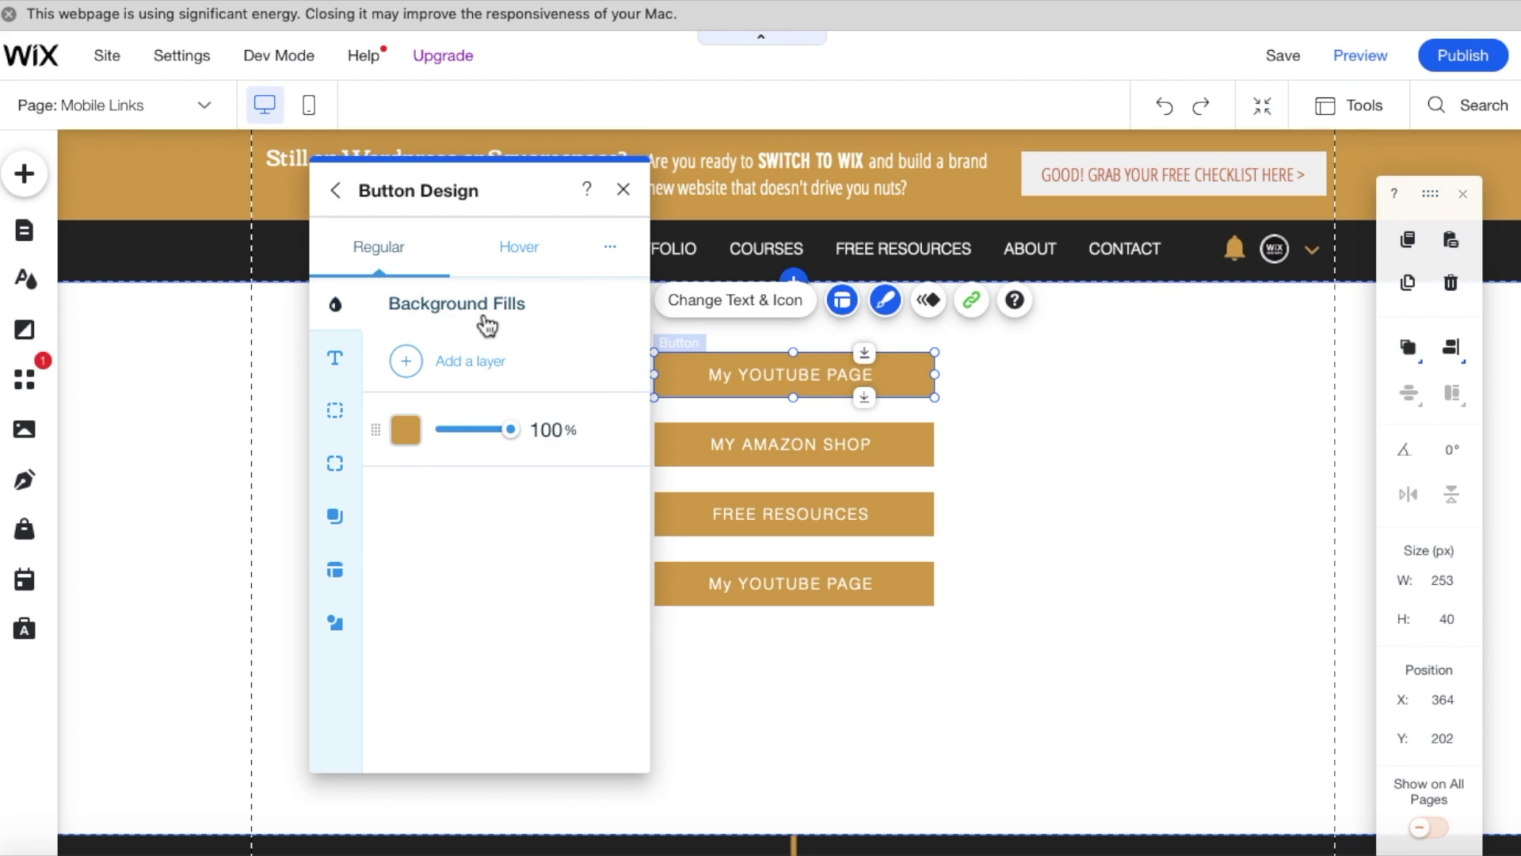
left_click(412, 438)
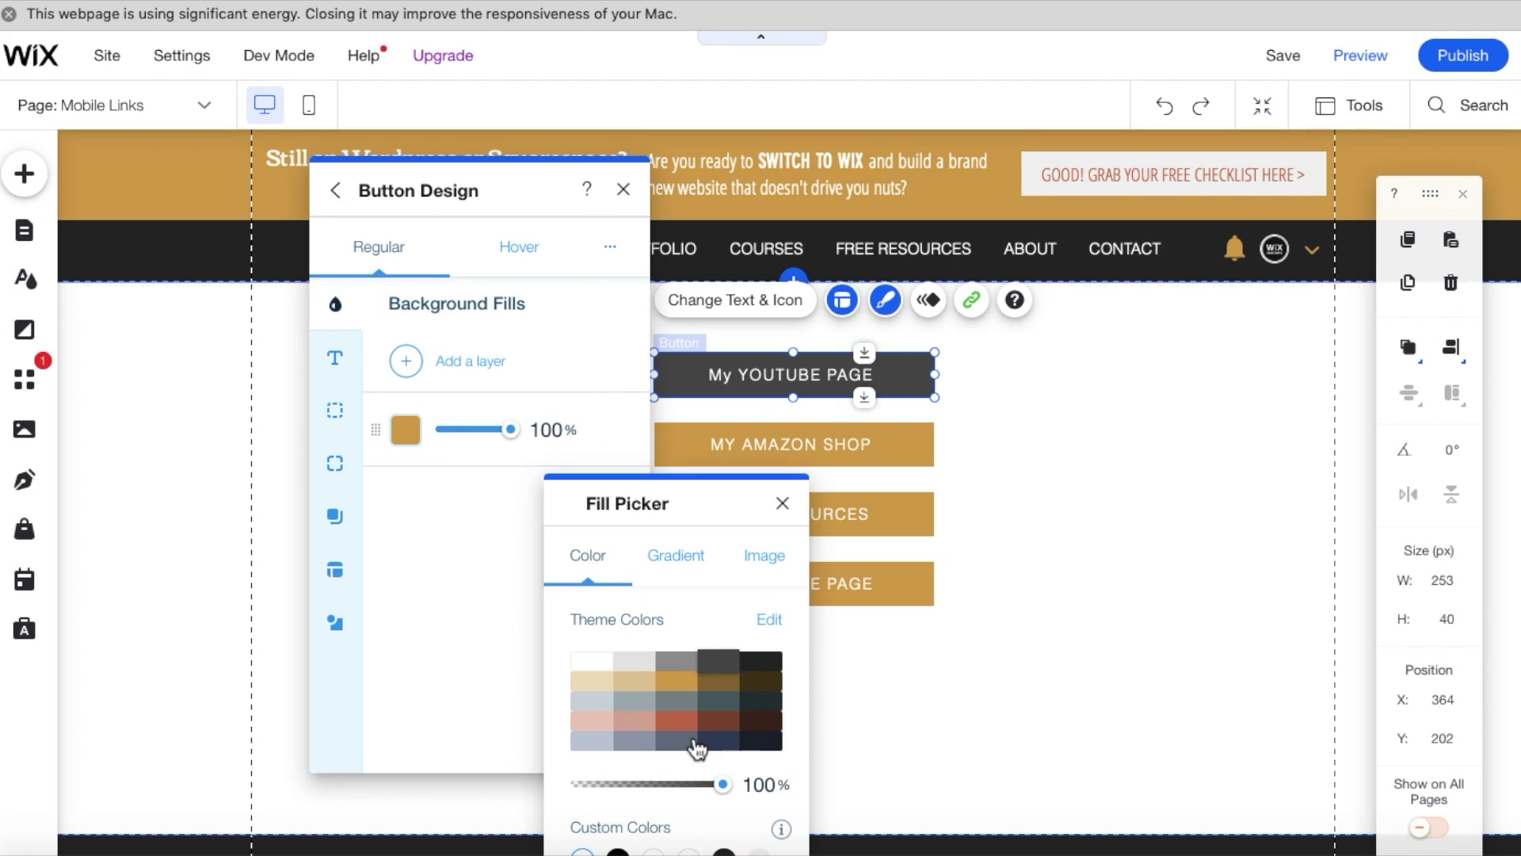
left_click(679, 727)
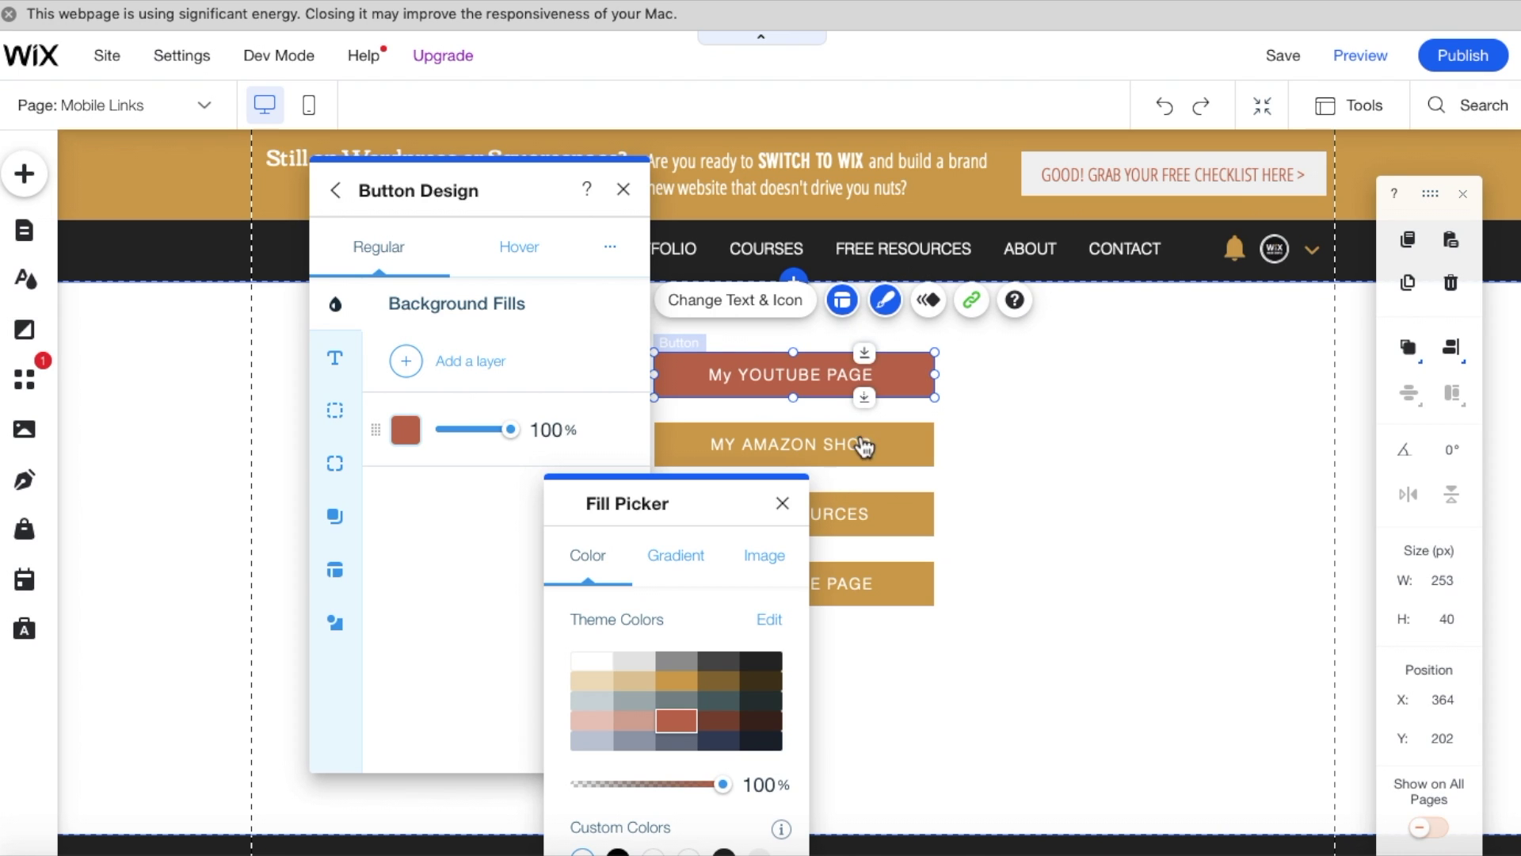
left_click(783, 504)
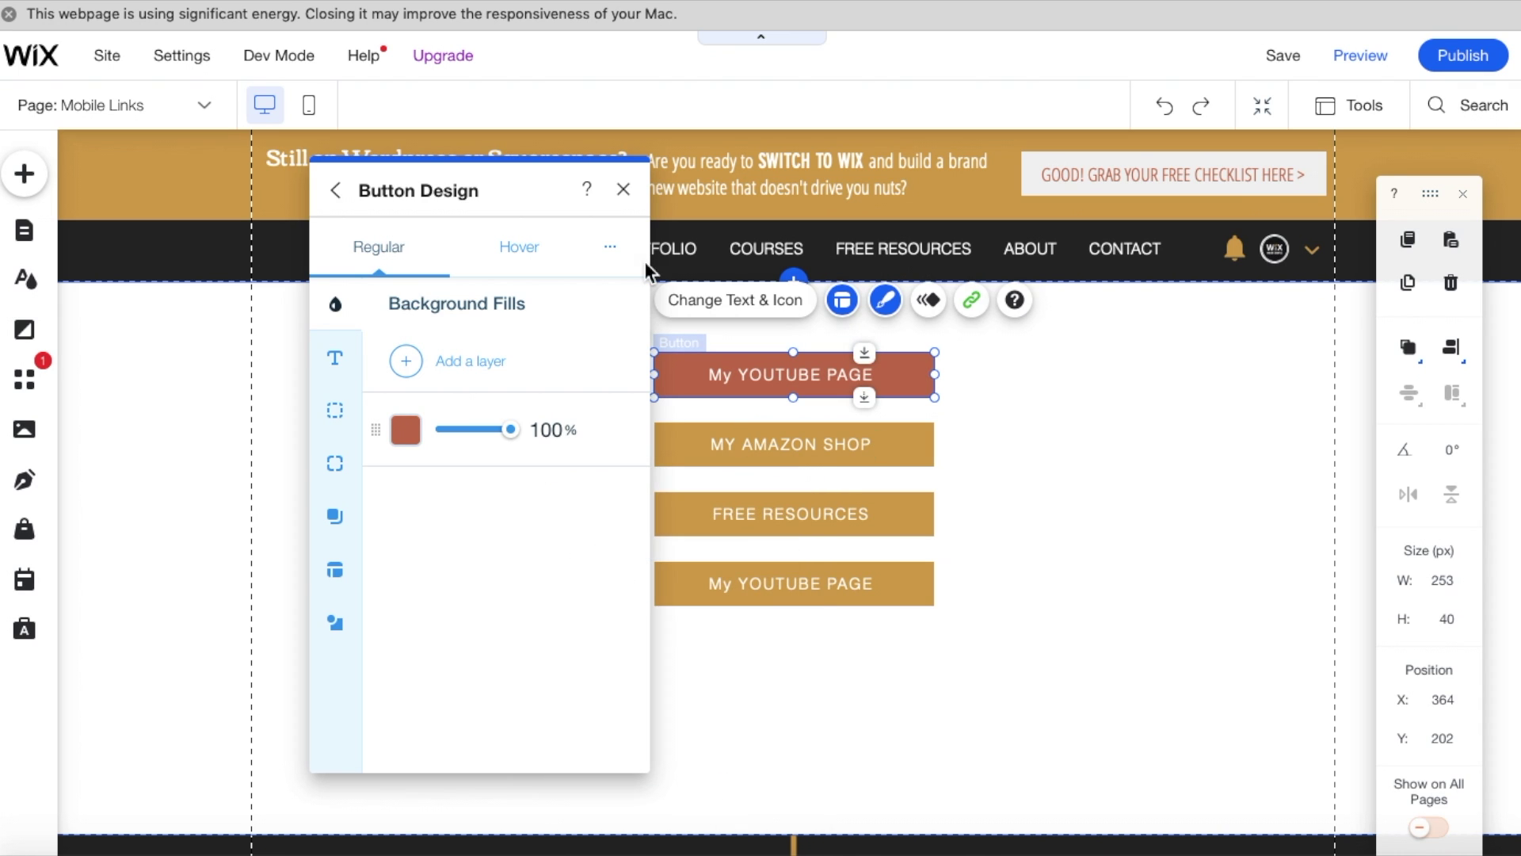
left_click(624, 189)
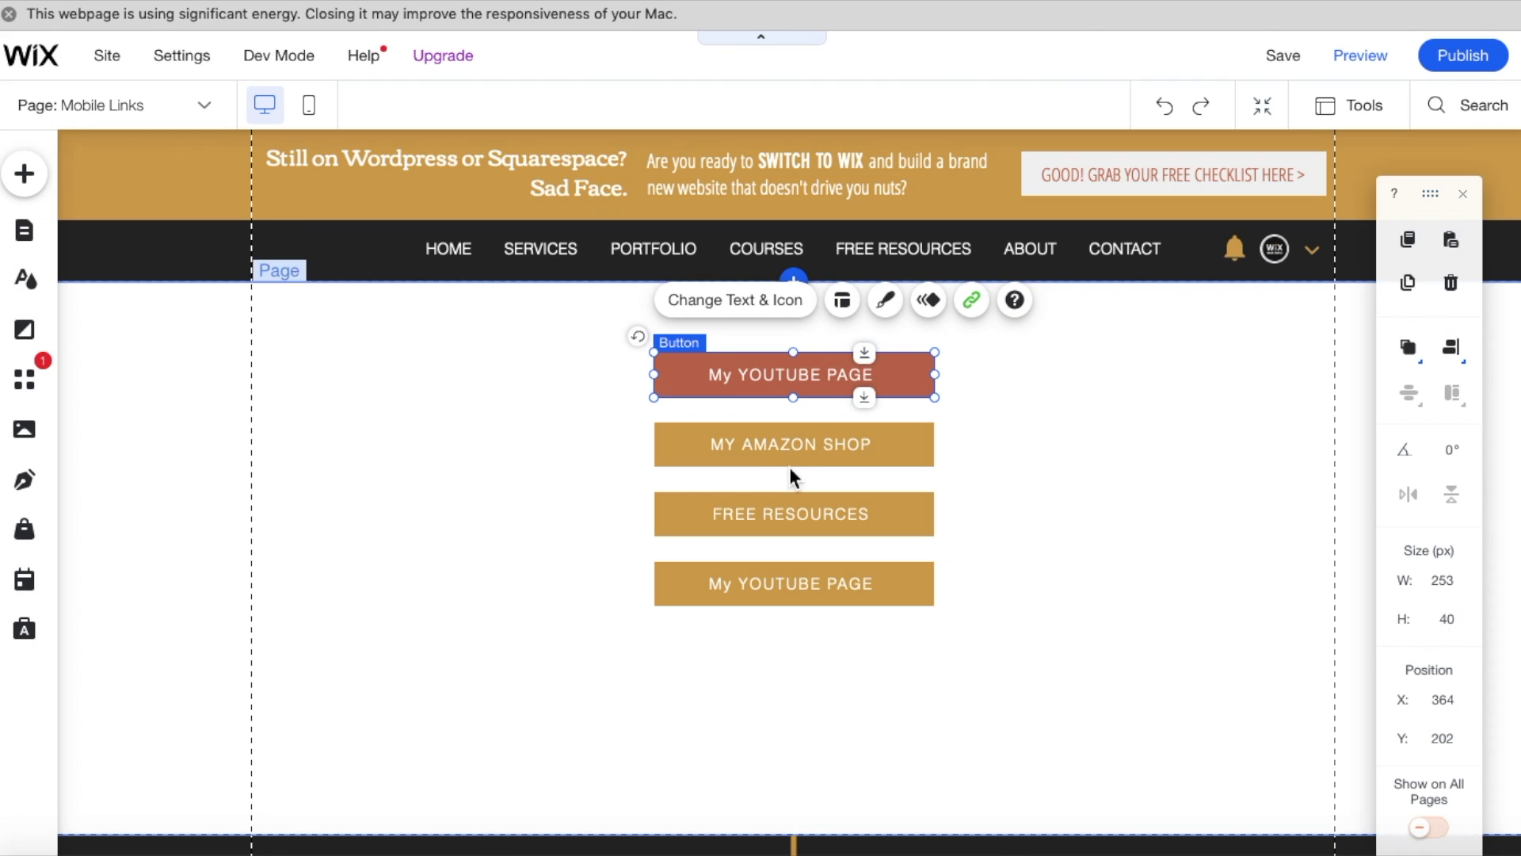
left_click(1027, 489)
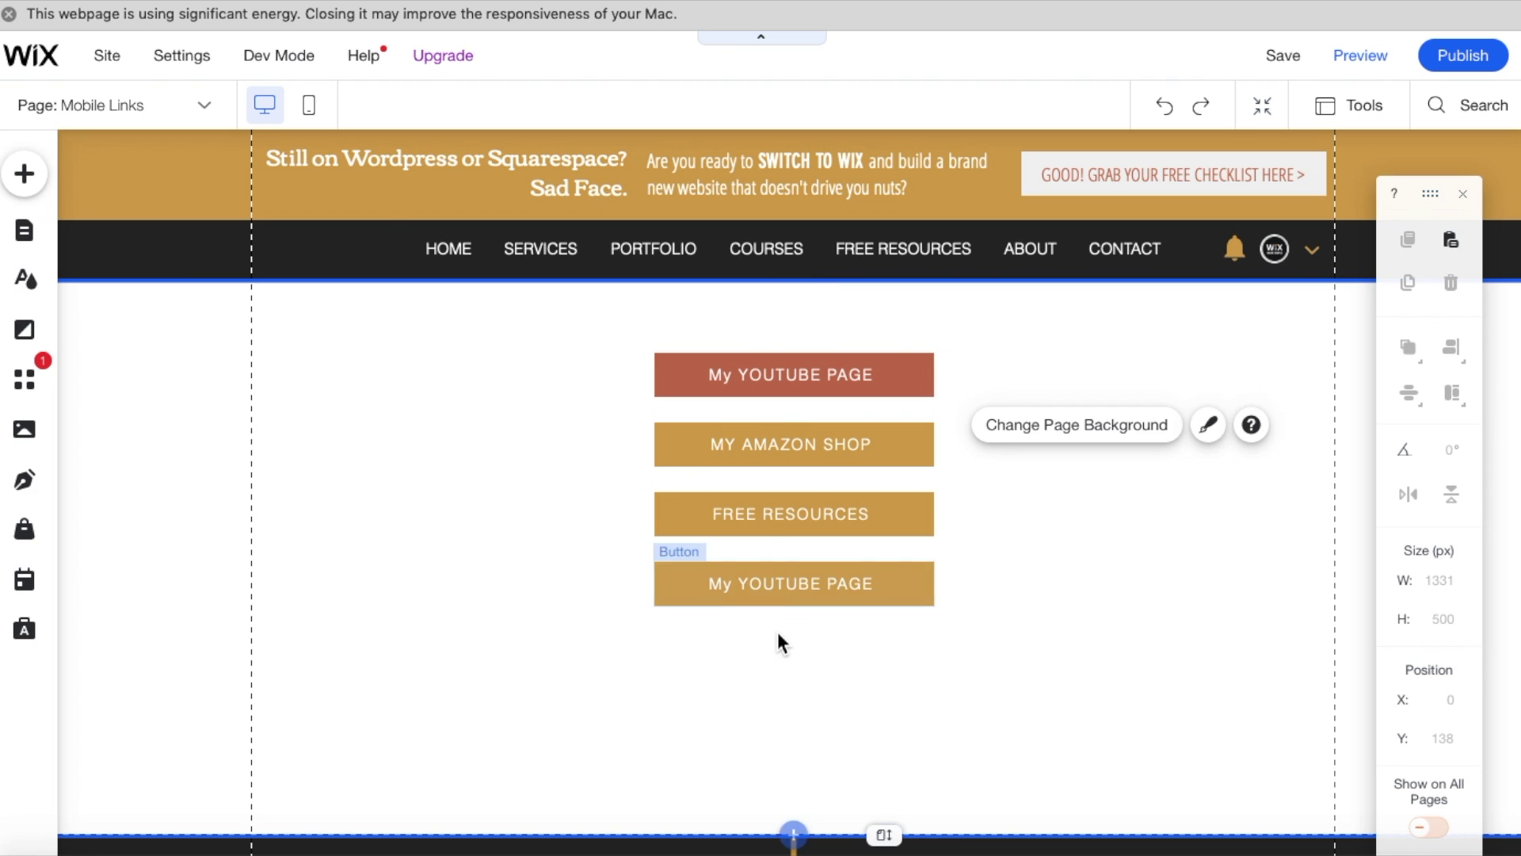
In mobile view, drag the links section's bottom edge down to make it taller
left_click(312, 115)
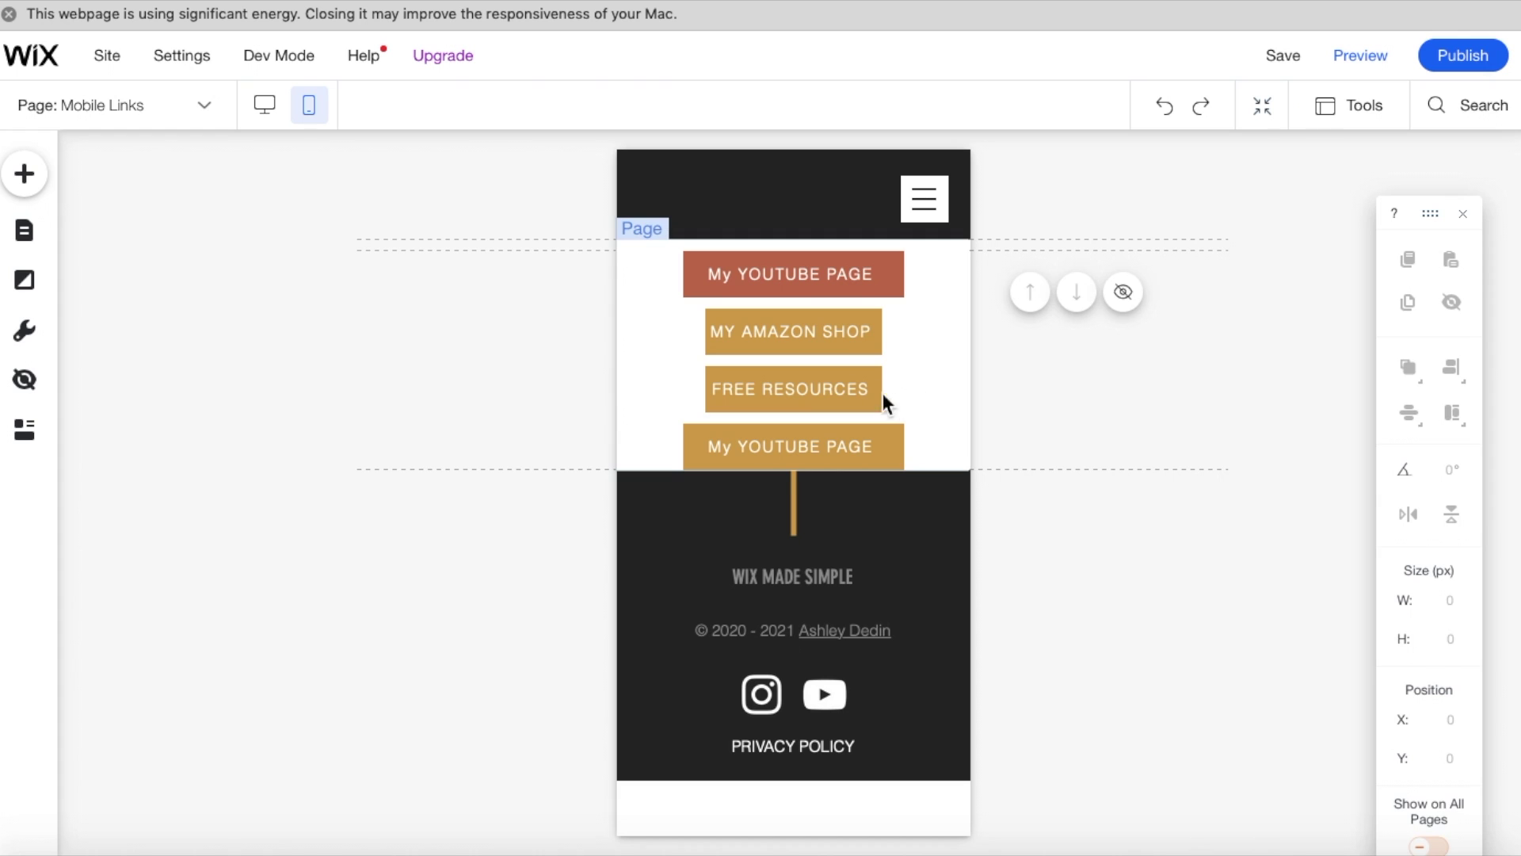
left_click(932, 434)
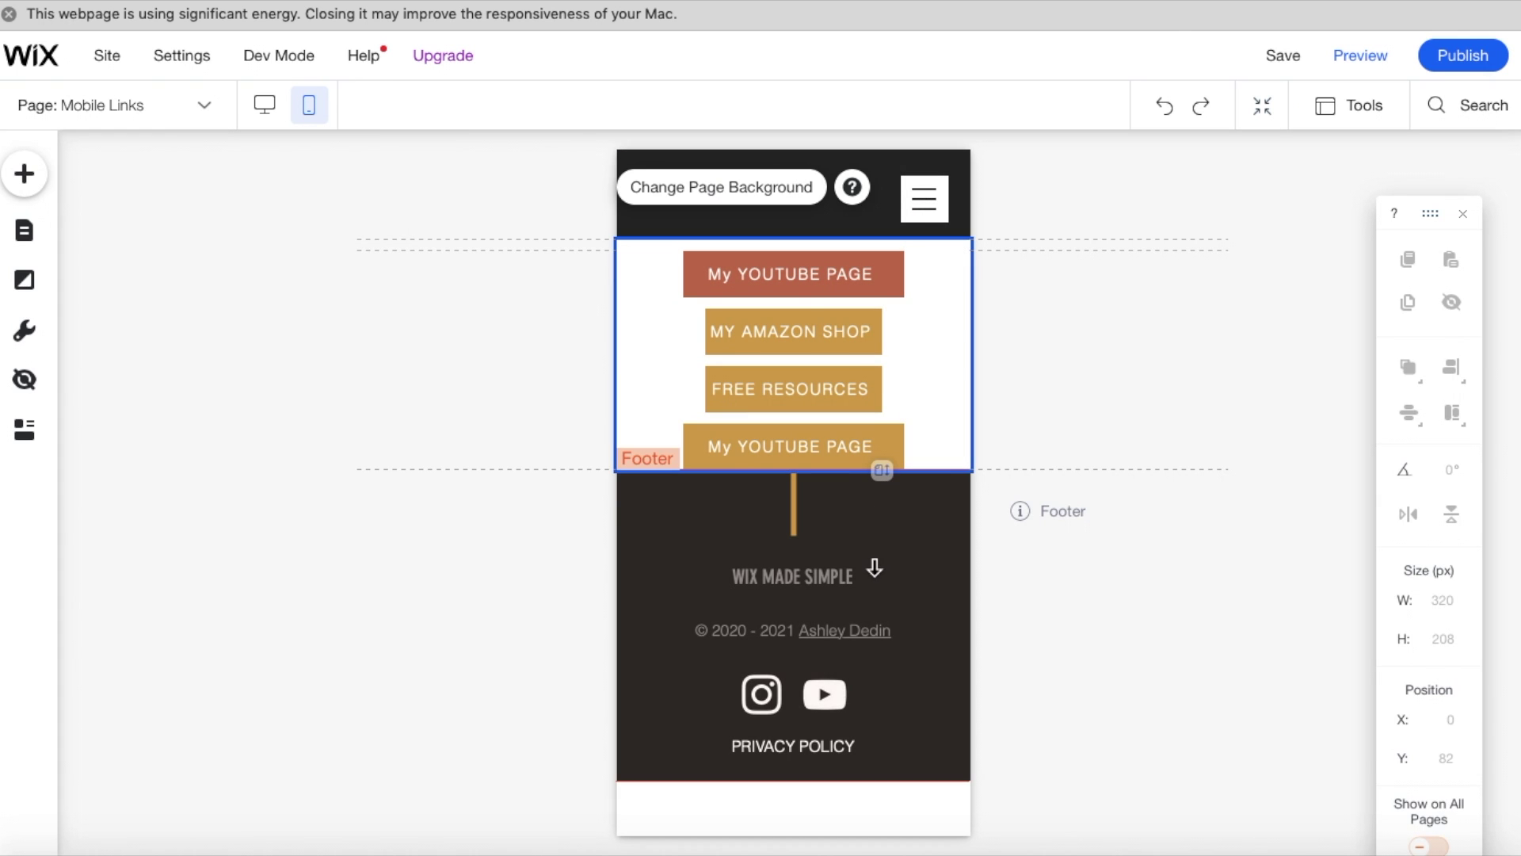
left_click_drag(875, 568, 853, 605)
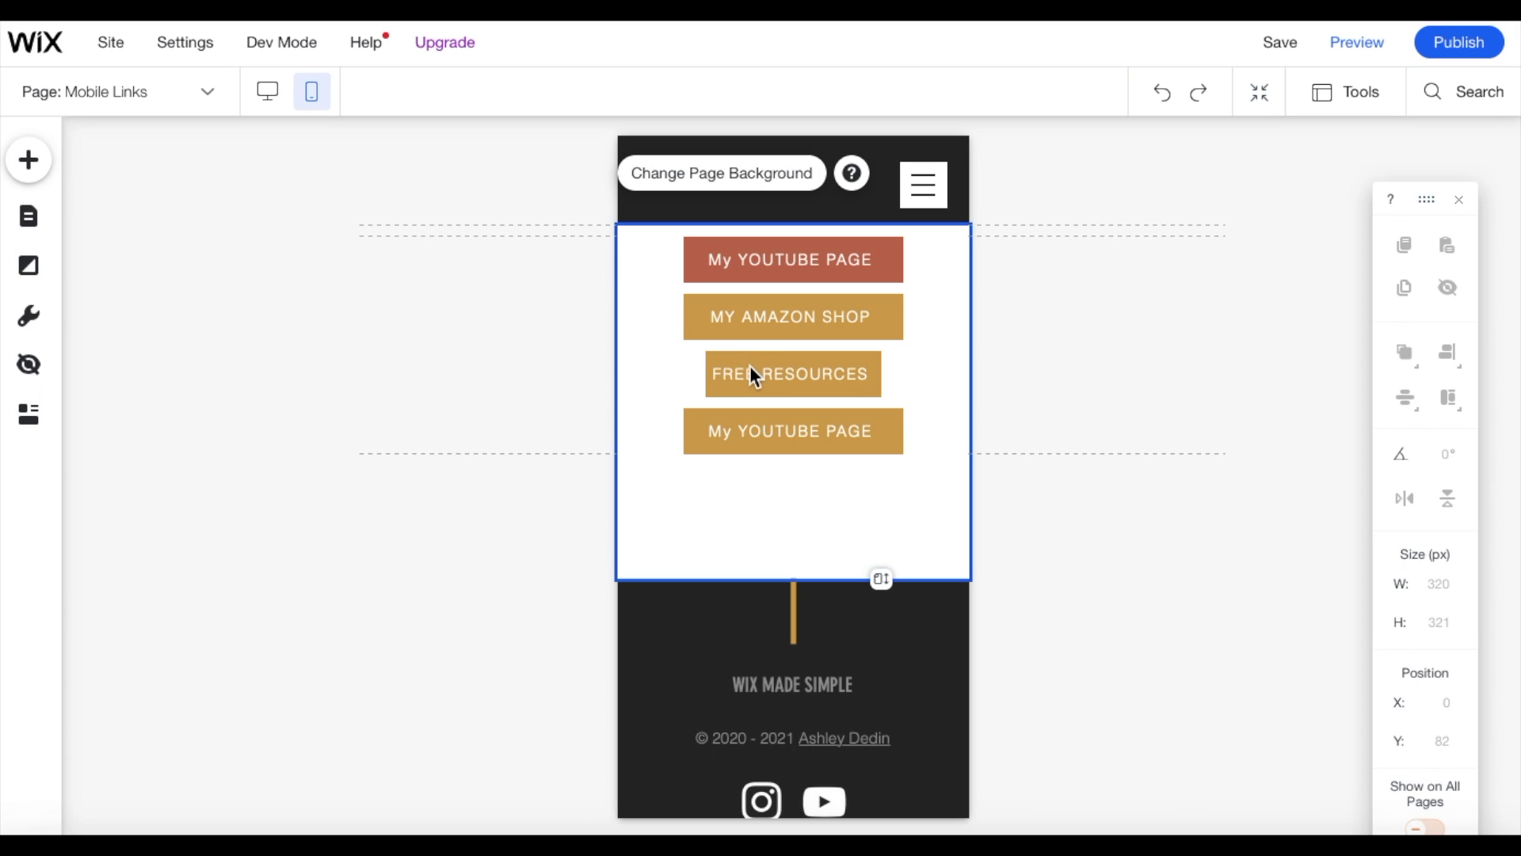
Move FREE RESOURCES left to x 60, aligning it with the other buttons' left edge
left_click(779, 372)
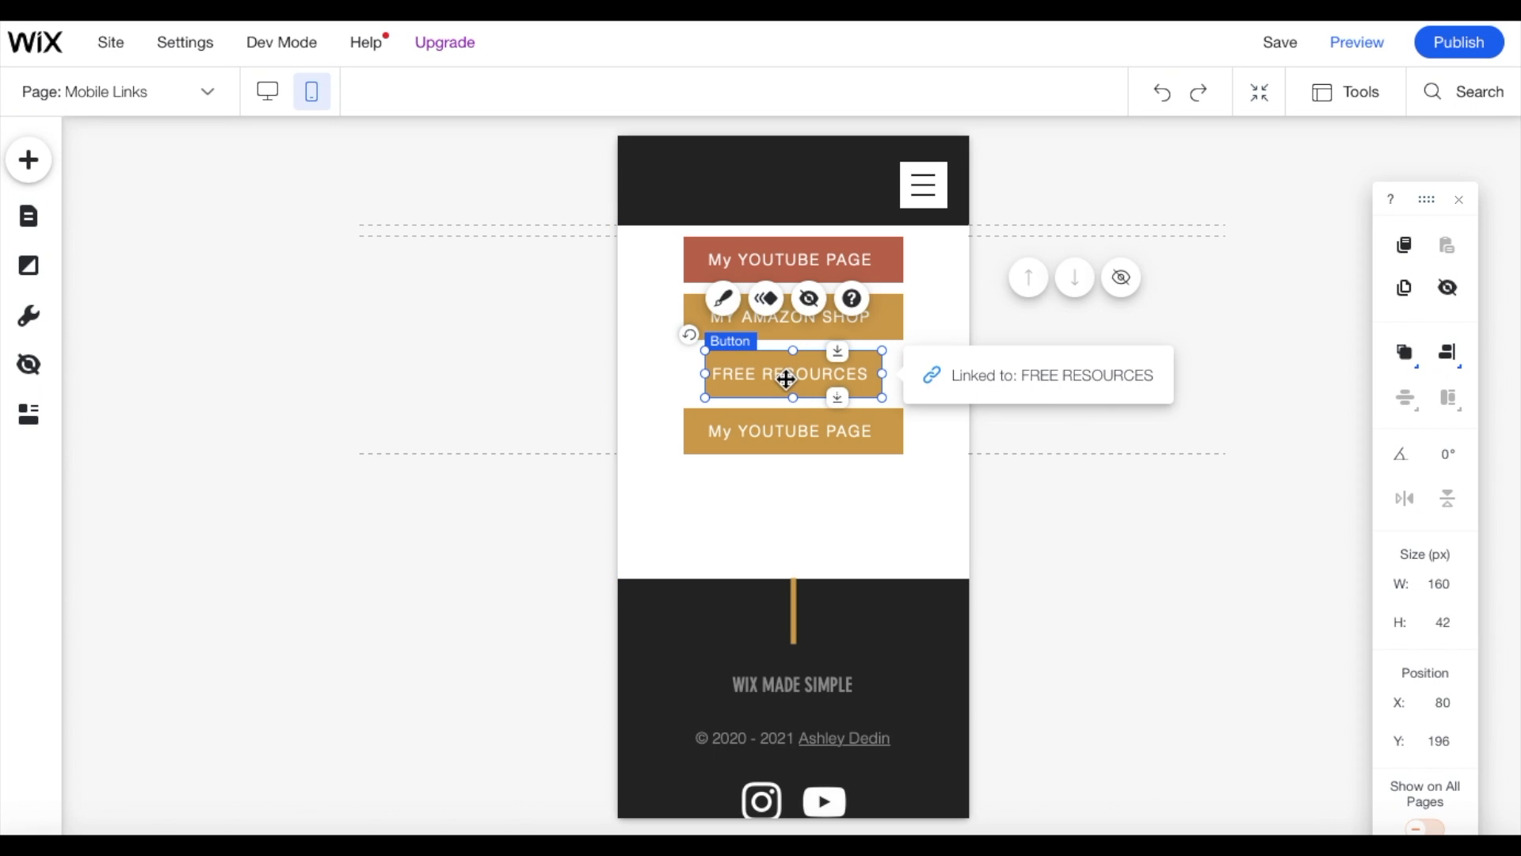
left_click_drag(784, 377, 769, 380)
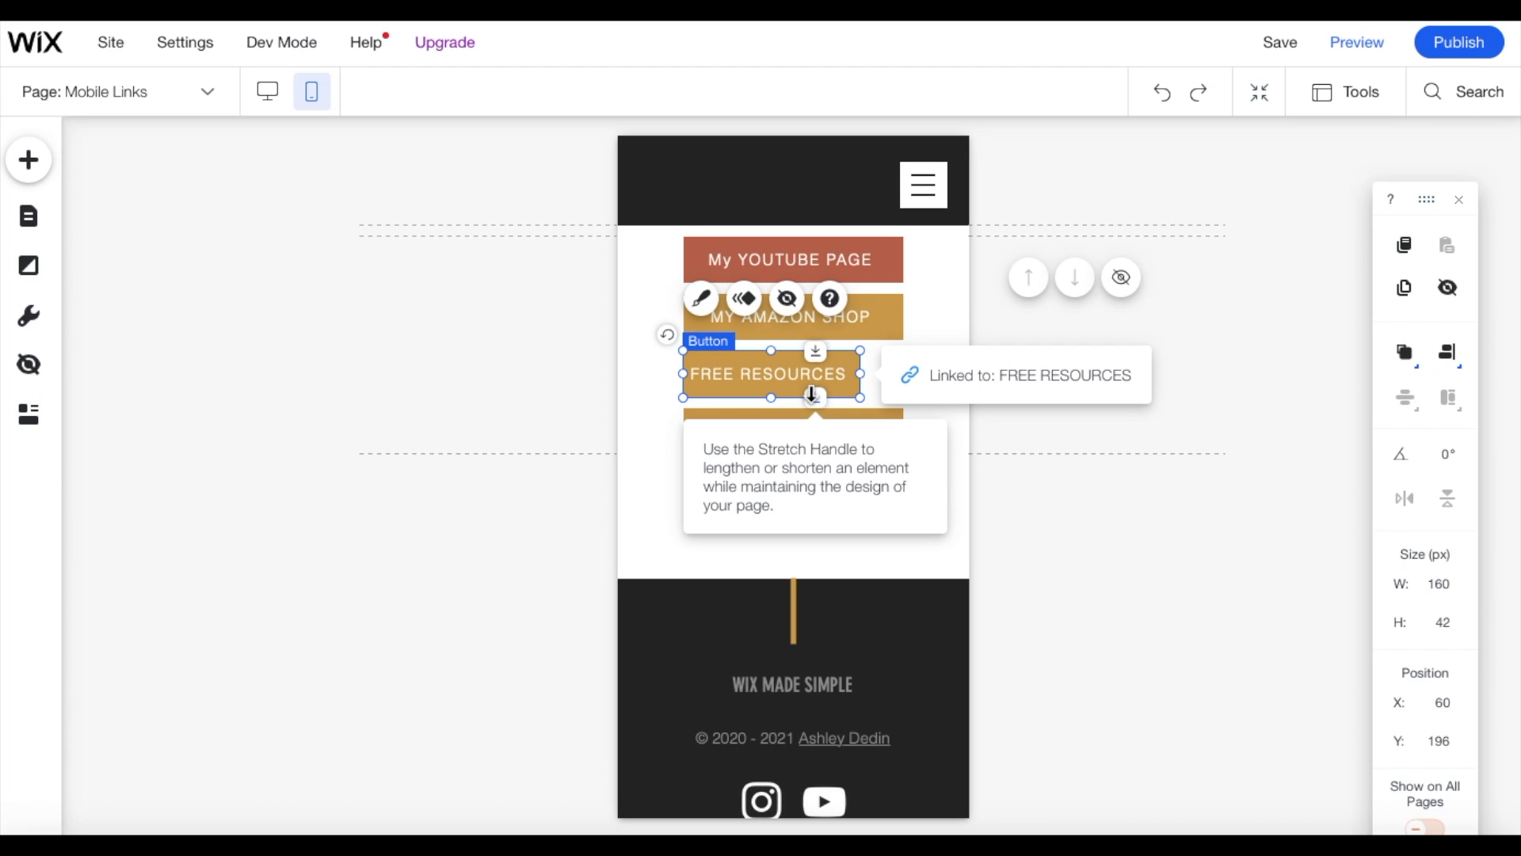
left_click(1460, 201)
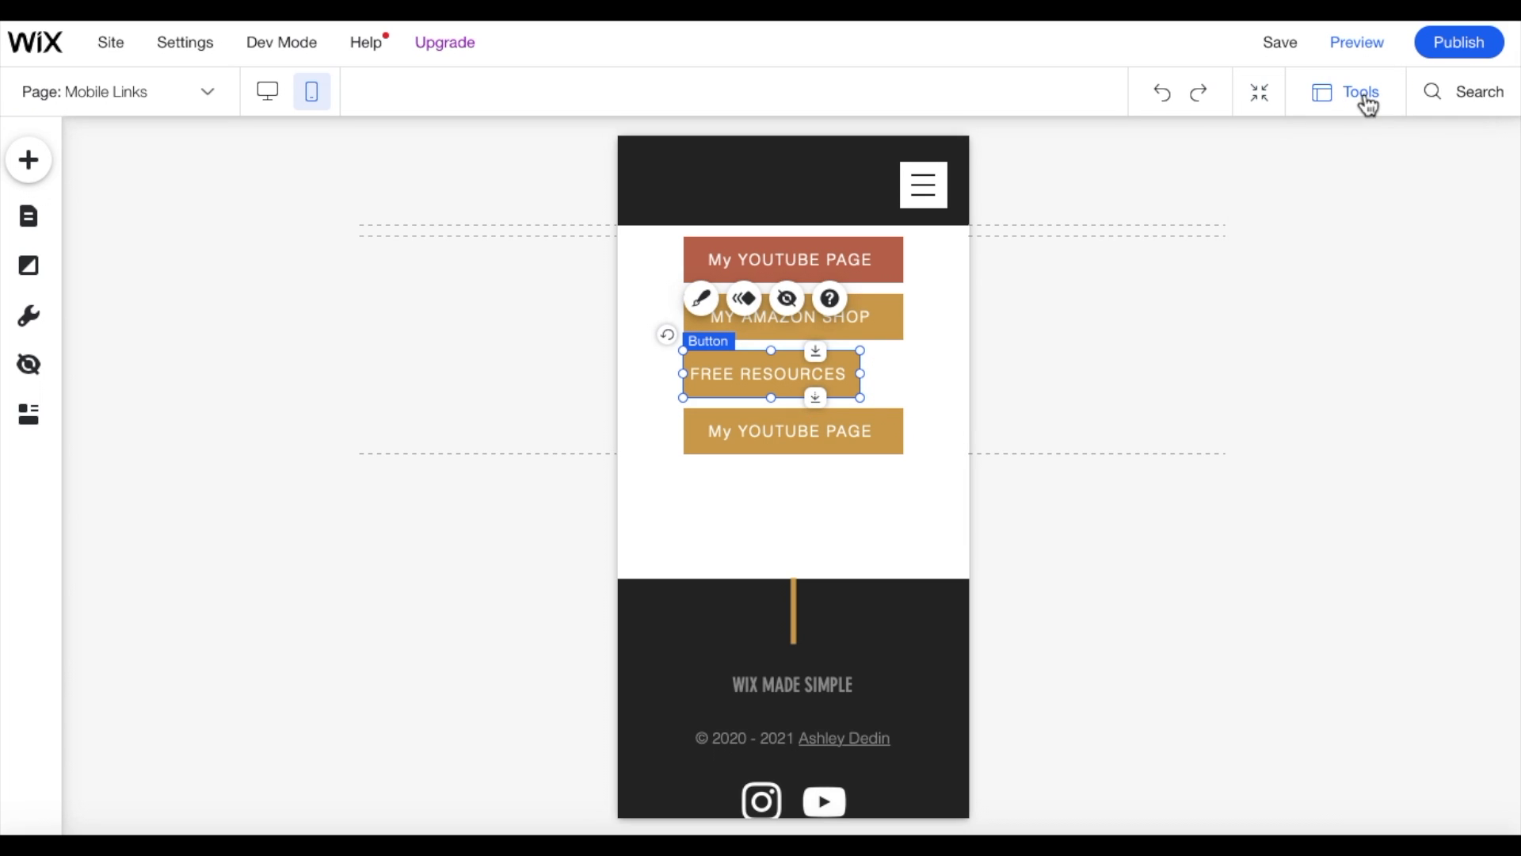
Enable Tools > Toolbar and select the top My YOUTUBE PAGE button to read its 200 × 42 size
left_click(1345, 111)
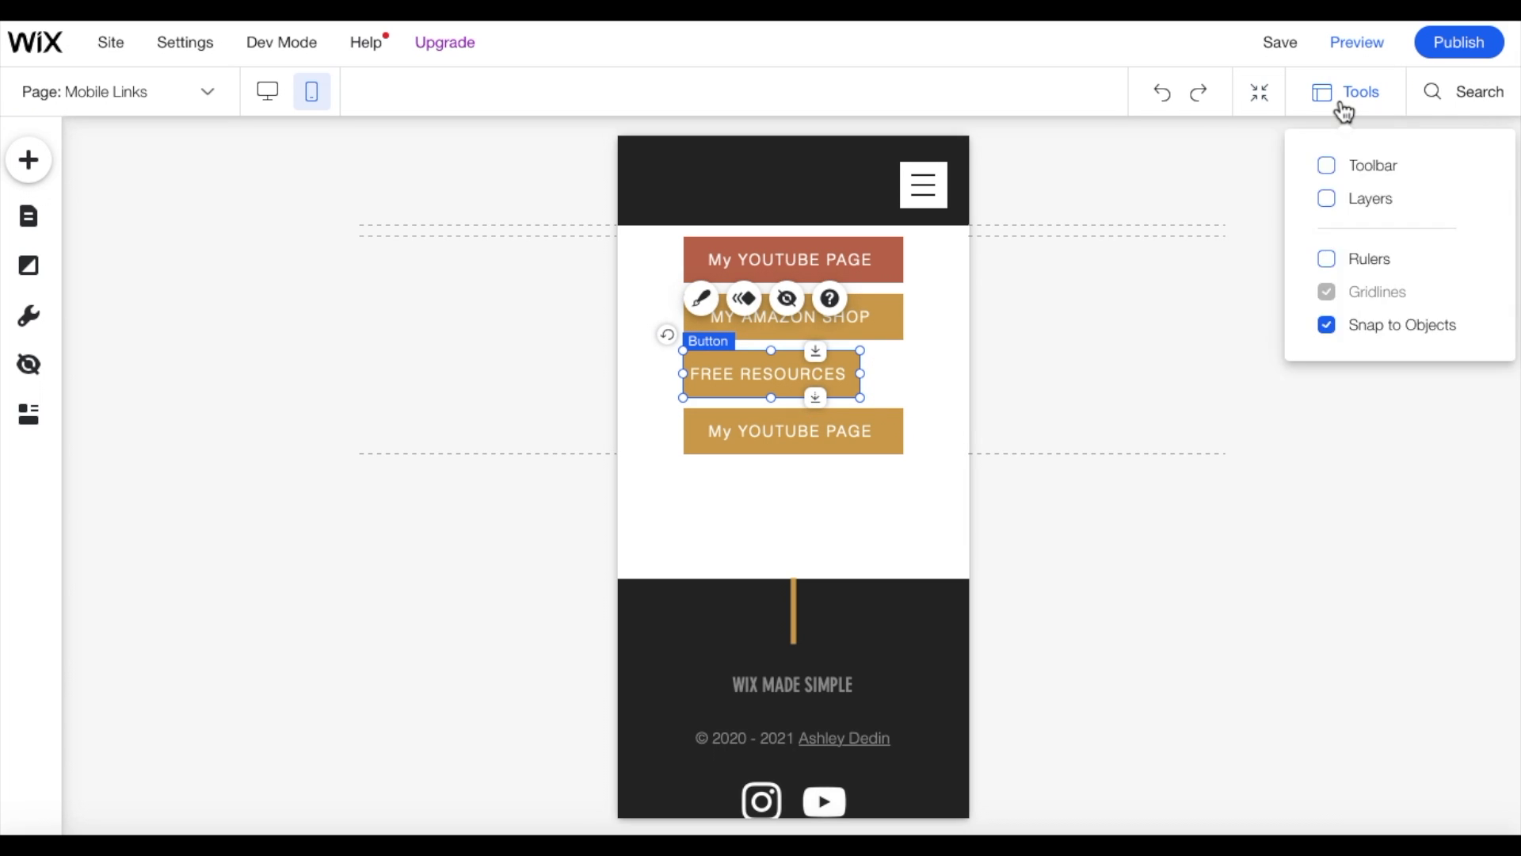
left_click(1329, 172)
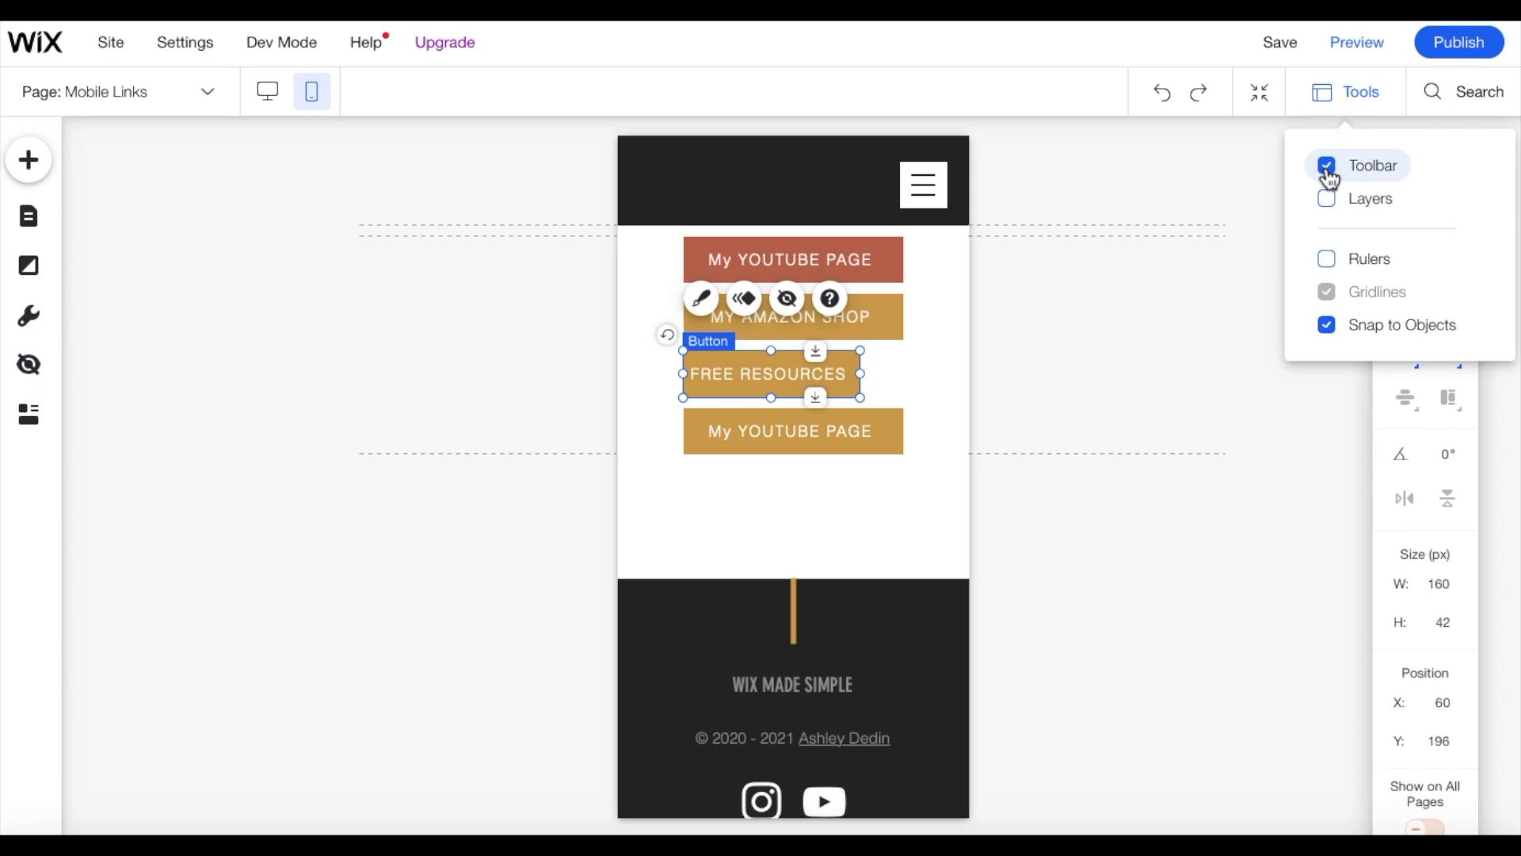
left_click(881, 263)
mouse_move(881, 263)
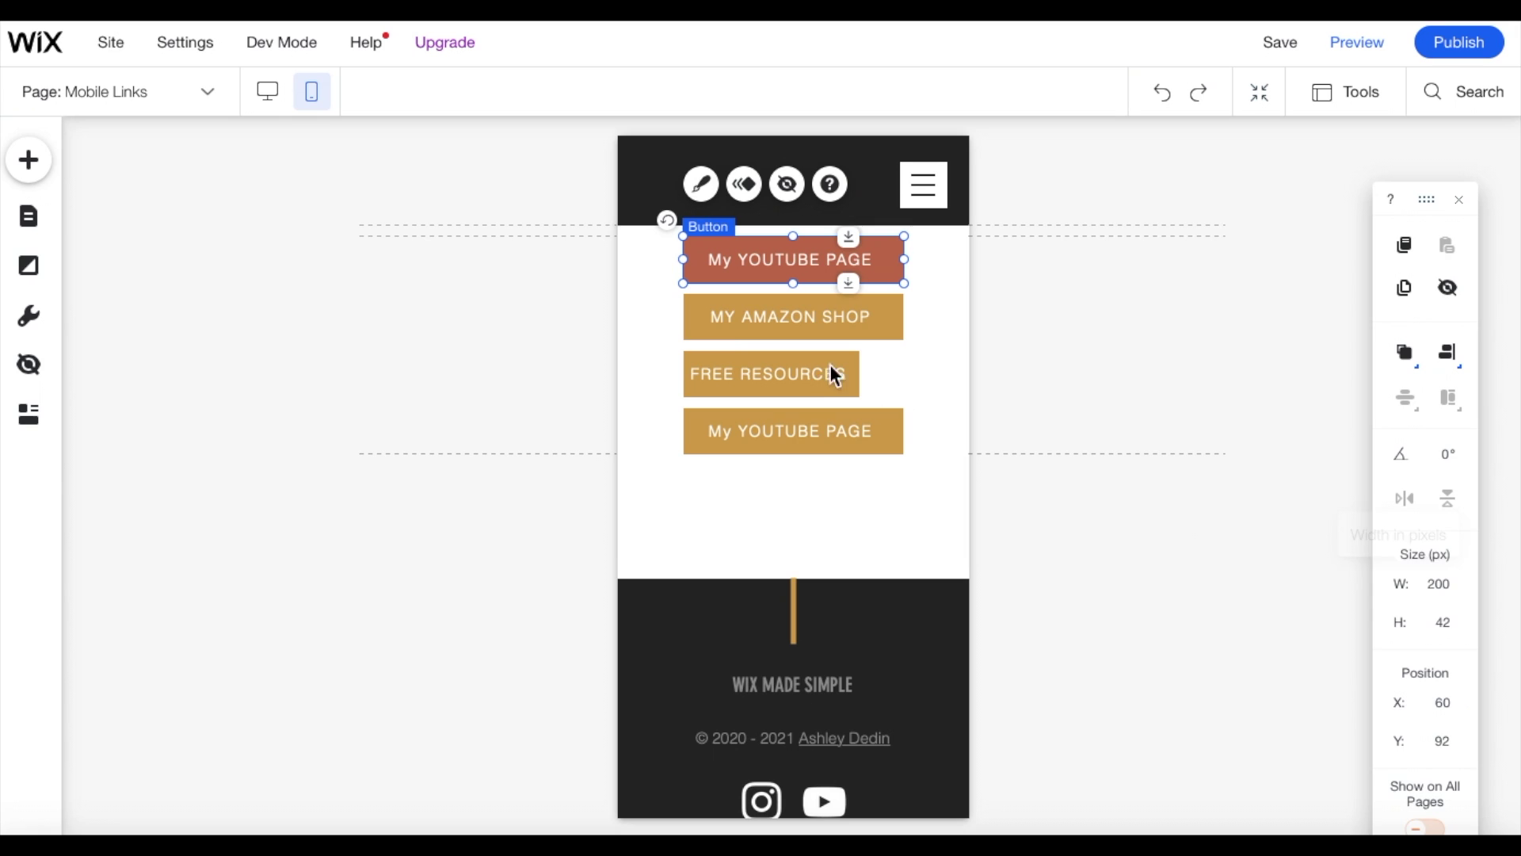
Set the FREE RESOURCES button's width to 200 px
left_click(808, 382)
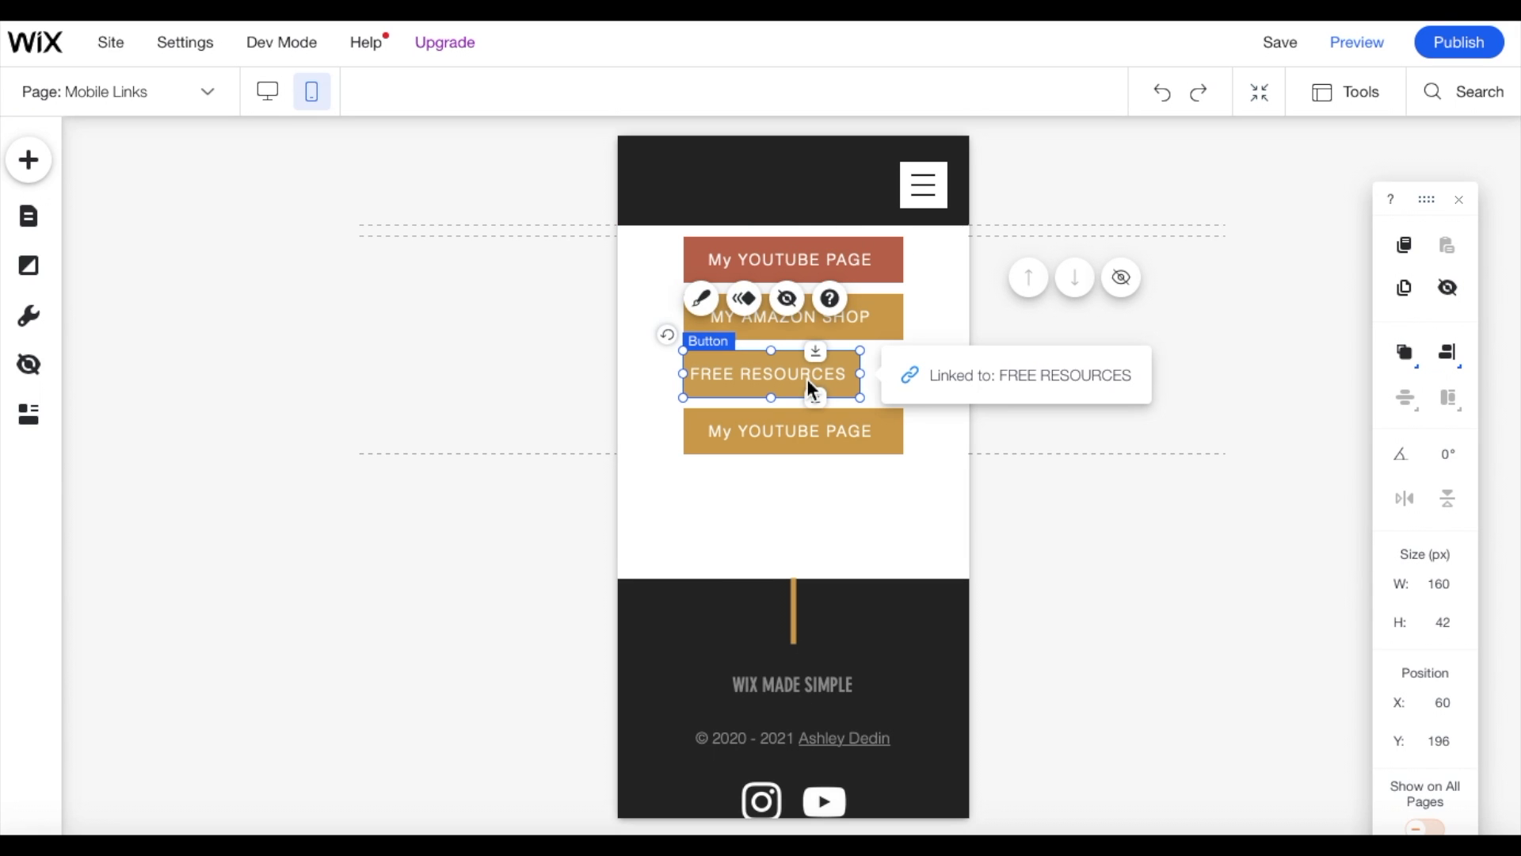
left_click(1435, 587)
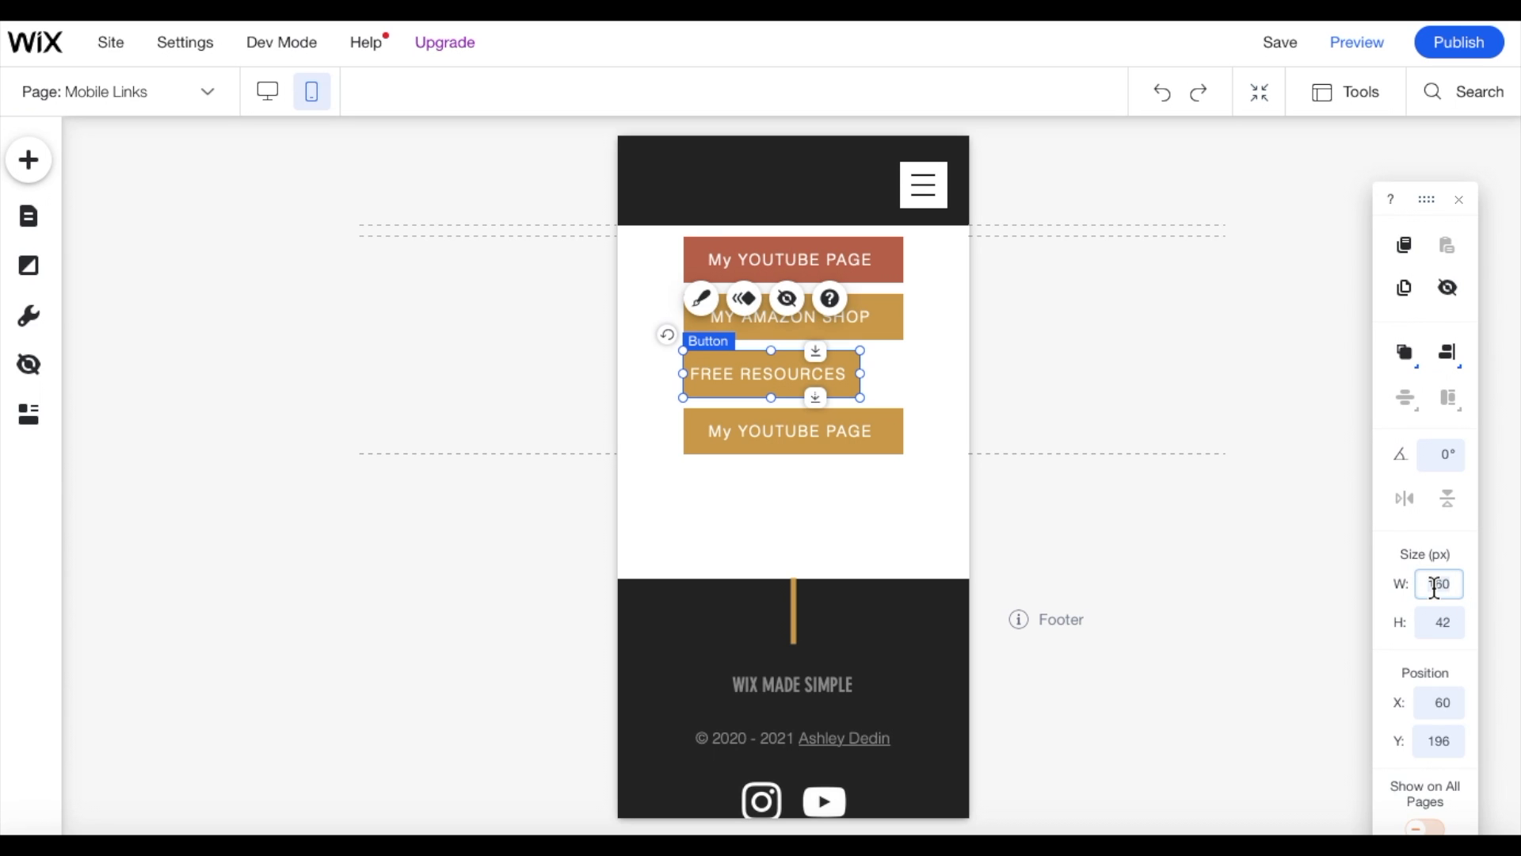
type("200")
key("Return")
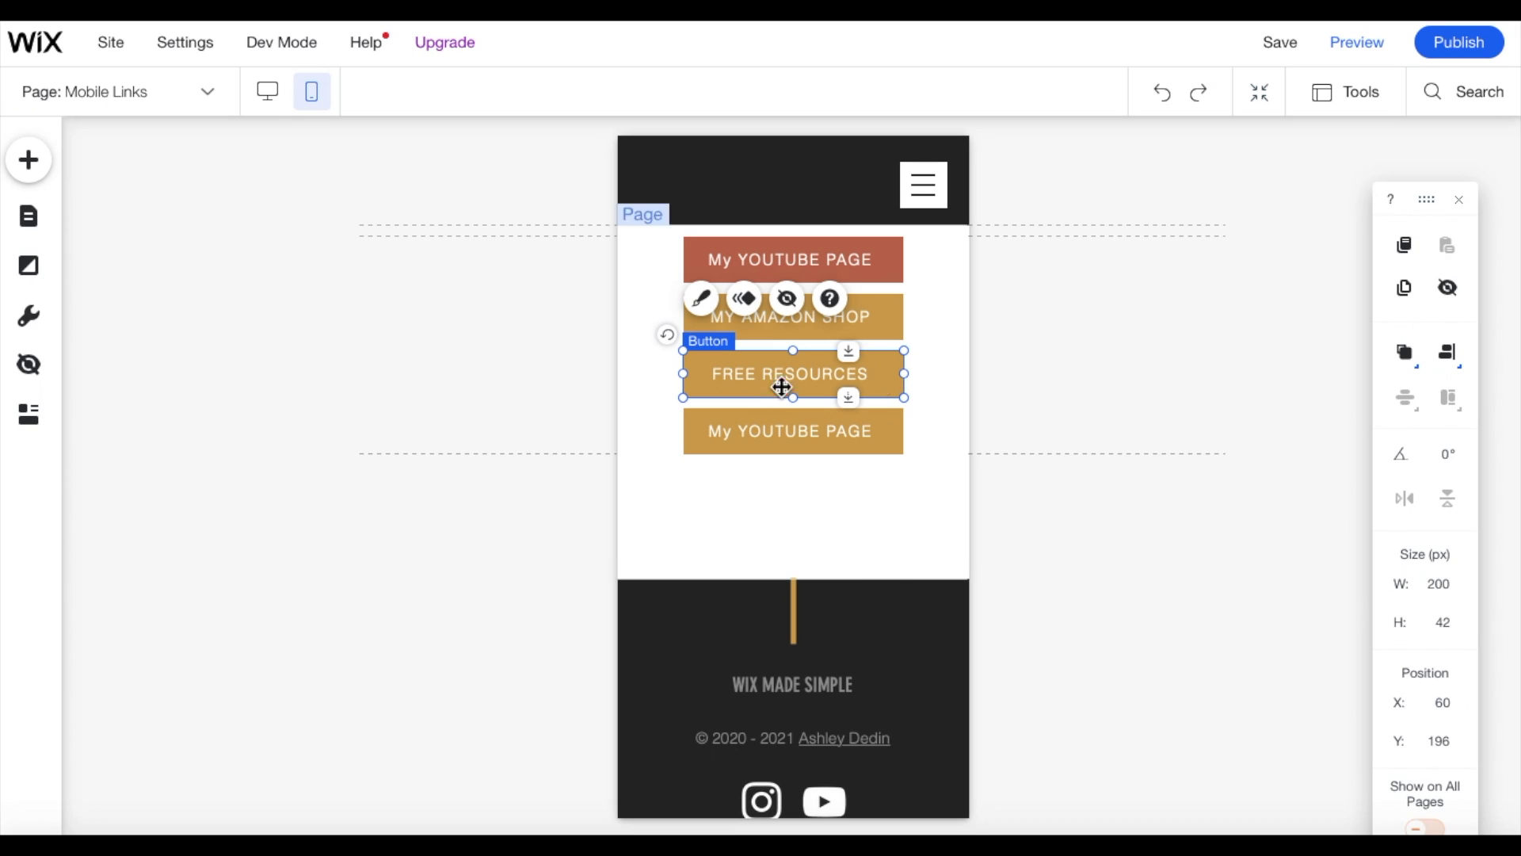
left_click(949, 417)
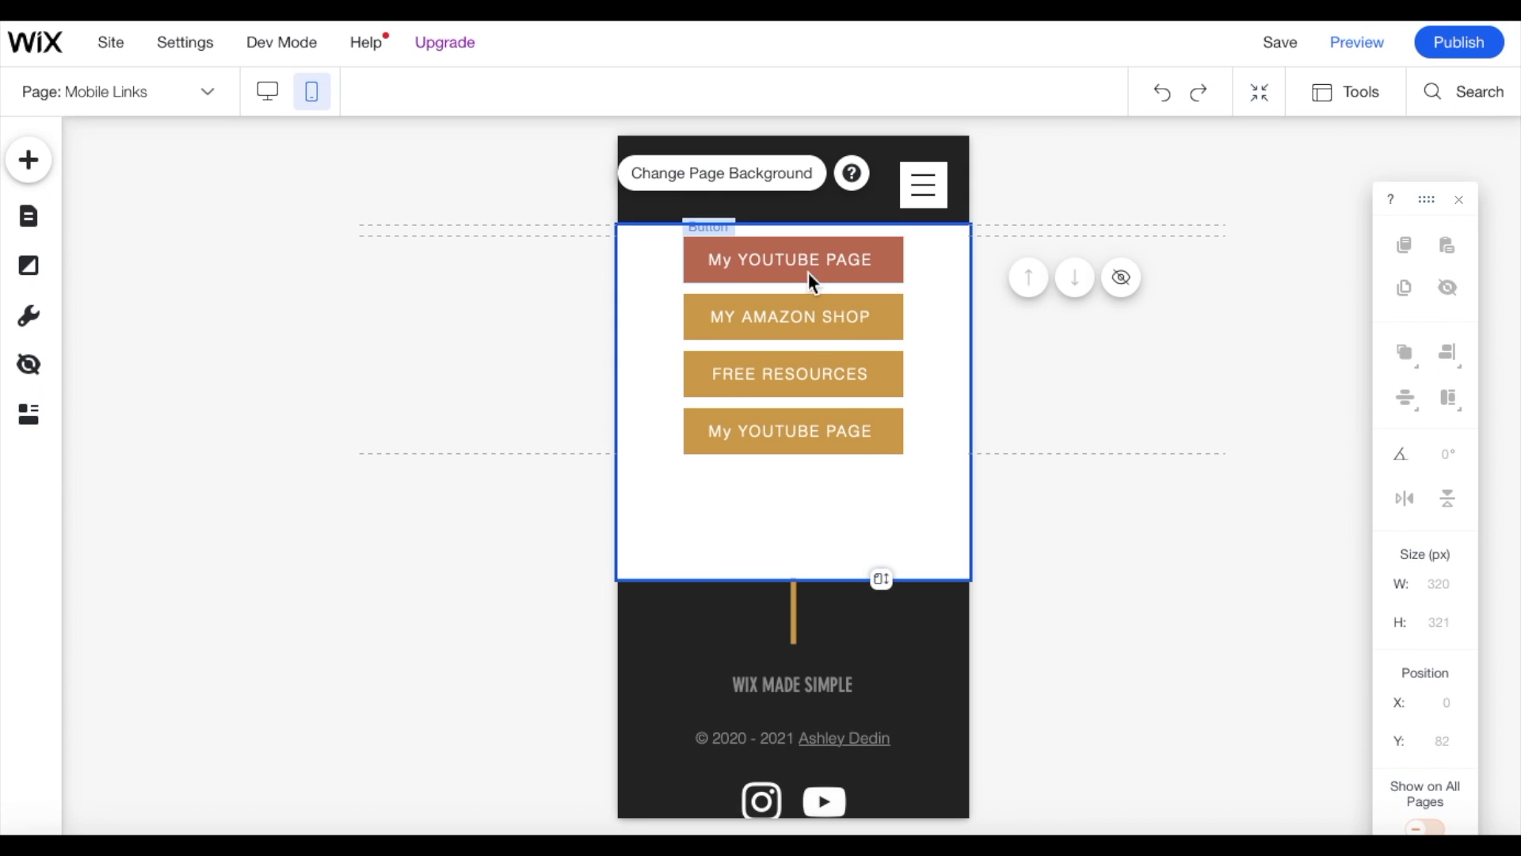
Check the bottom My YOUTUBE PAGE button's resize handle, leaving it at 200 × 42 px
left_click(861, 443)
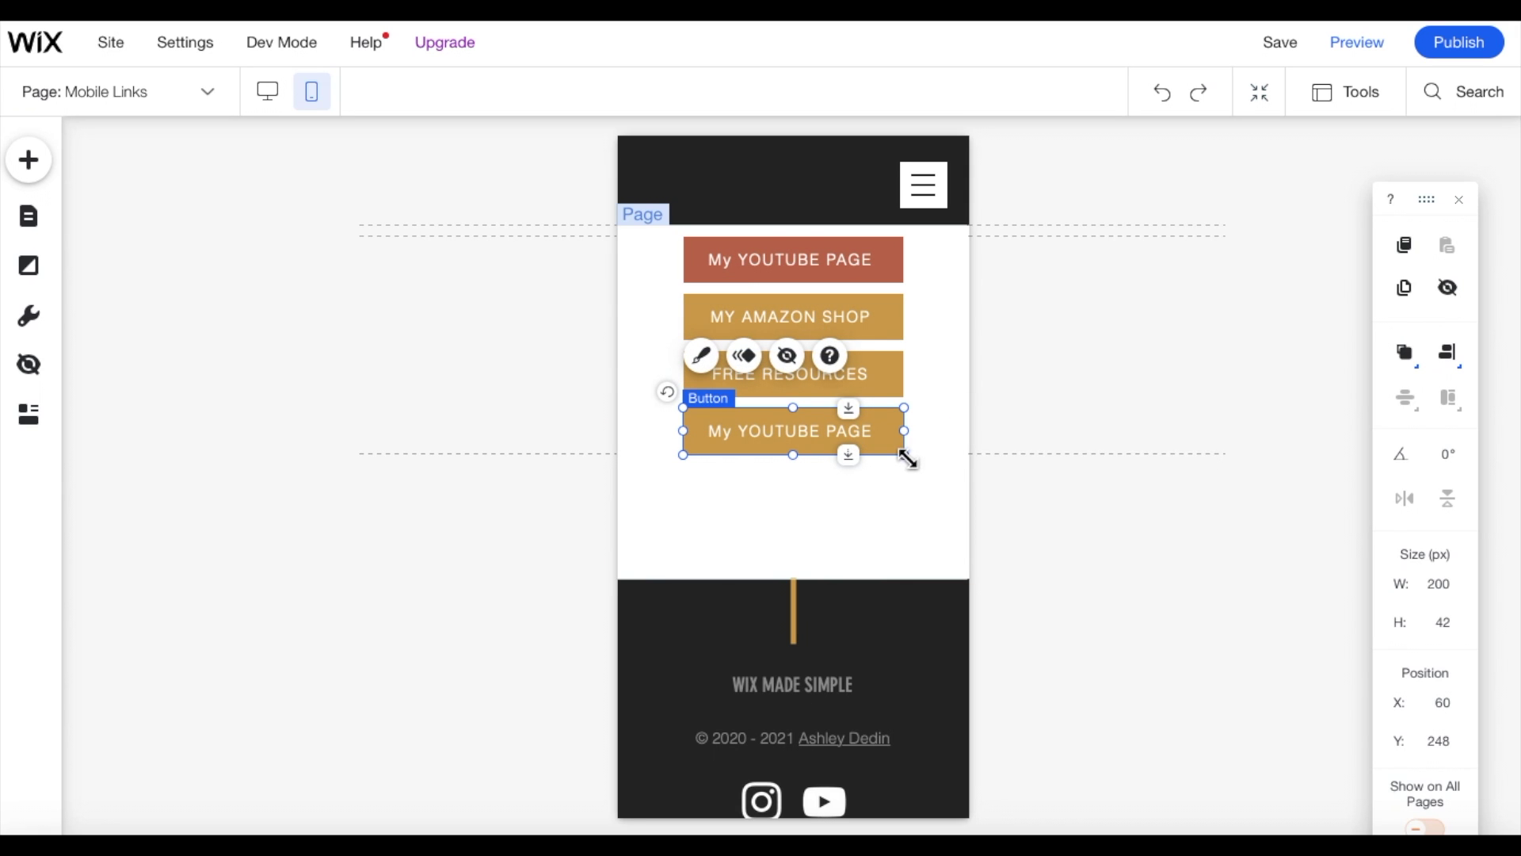
left_click_drag(904, 454, 849, 445)
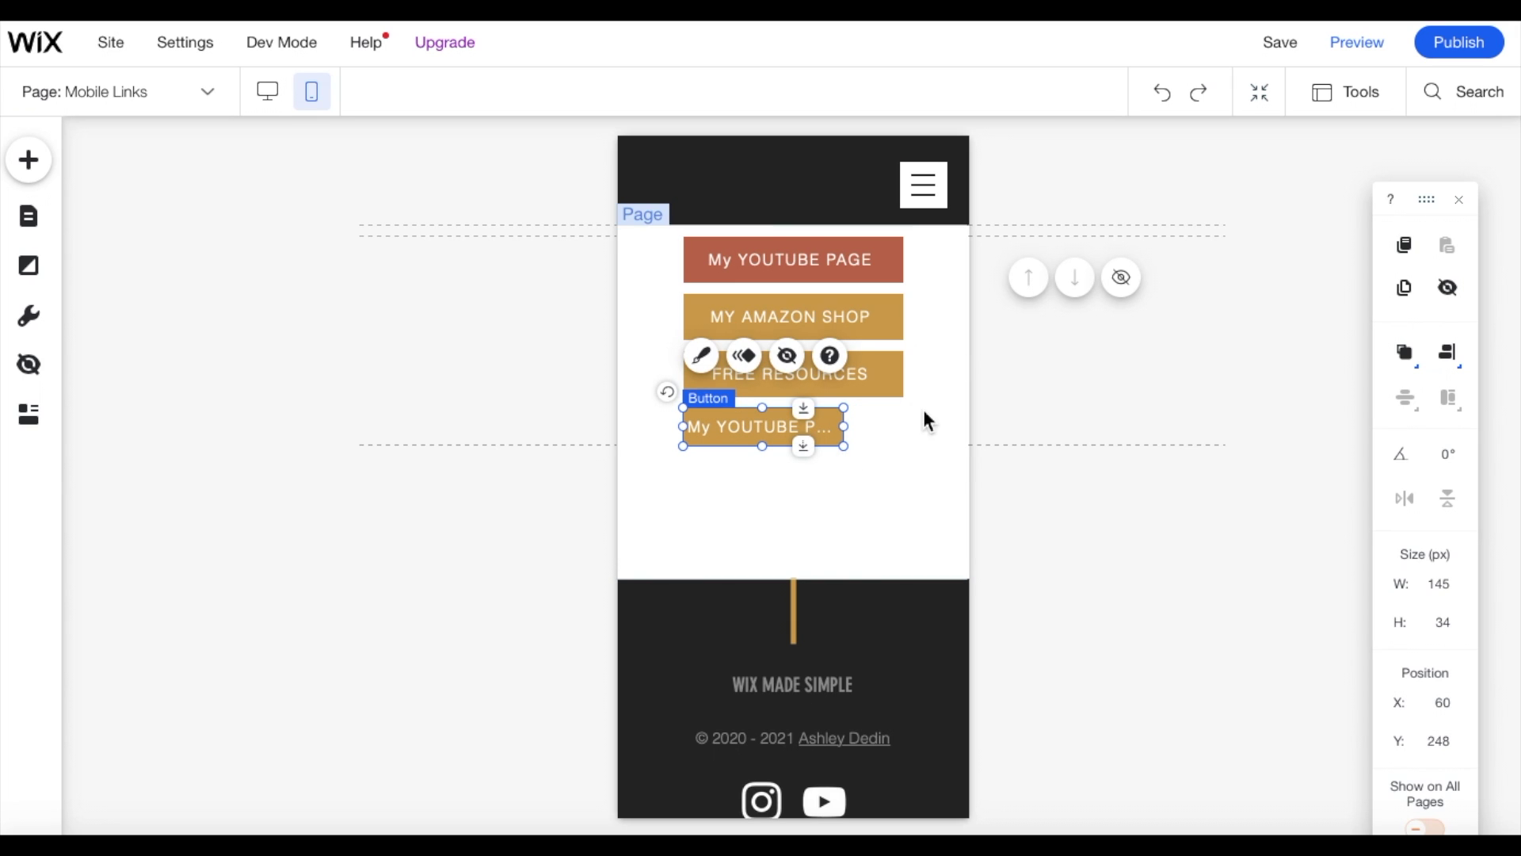
left_click_drag(849, 449, 903, 460)
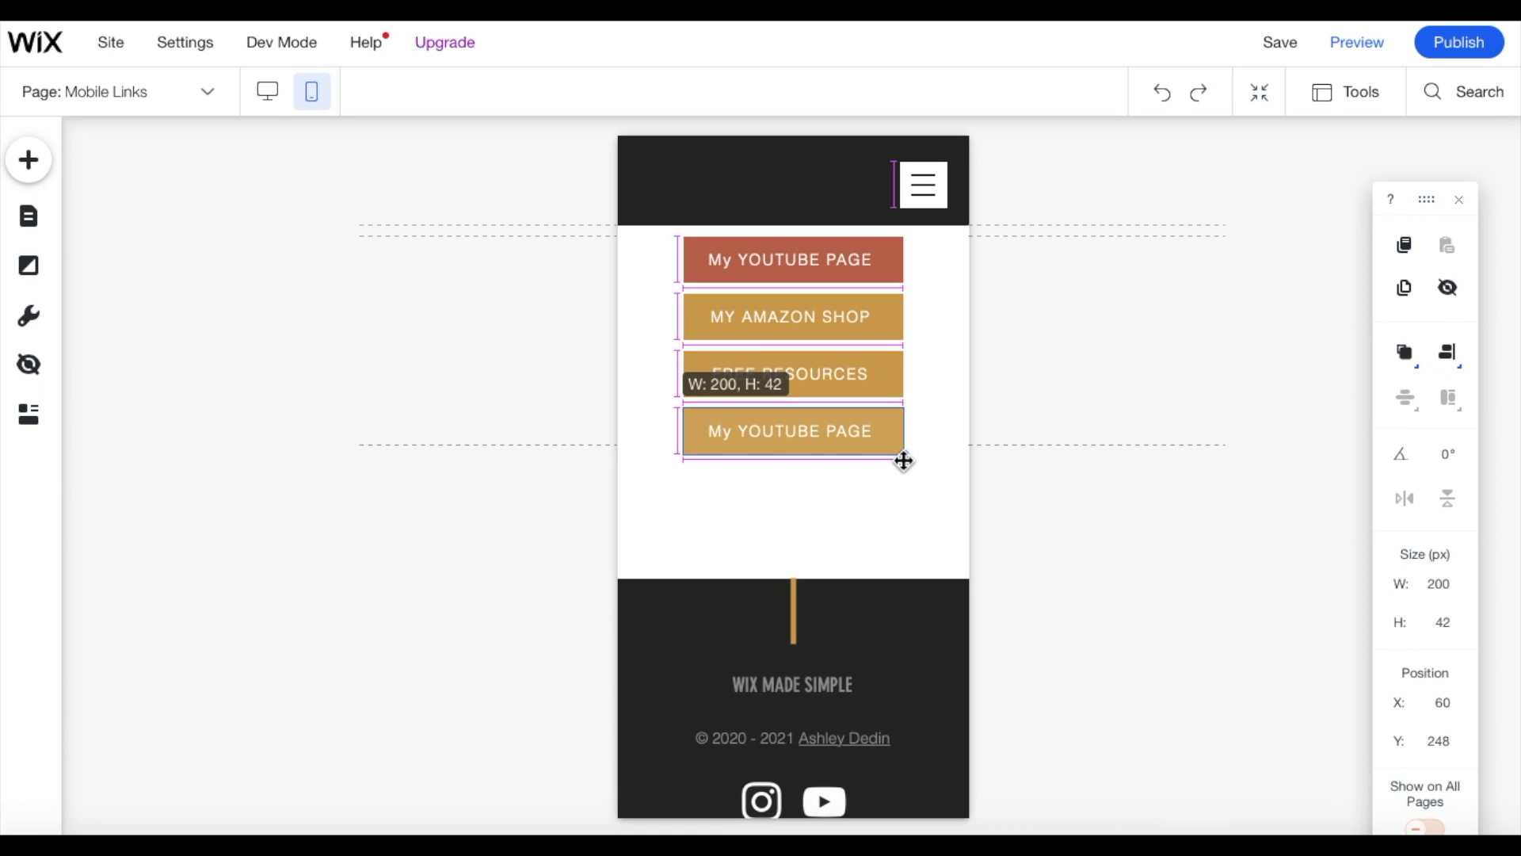
left_click_drag(903, 461, 903, 460)
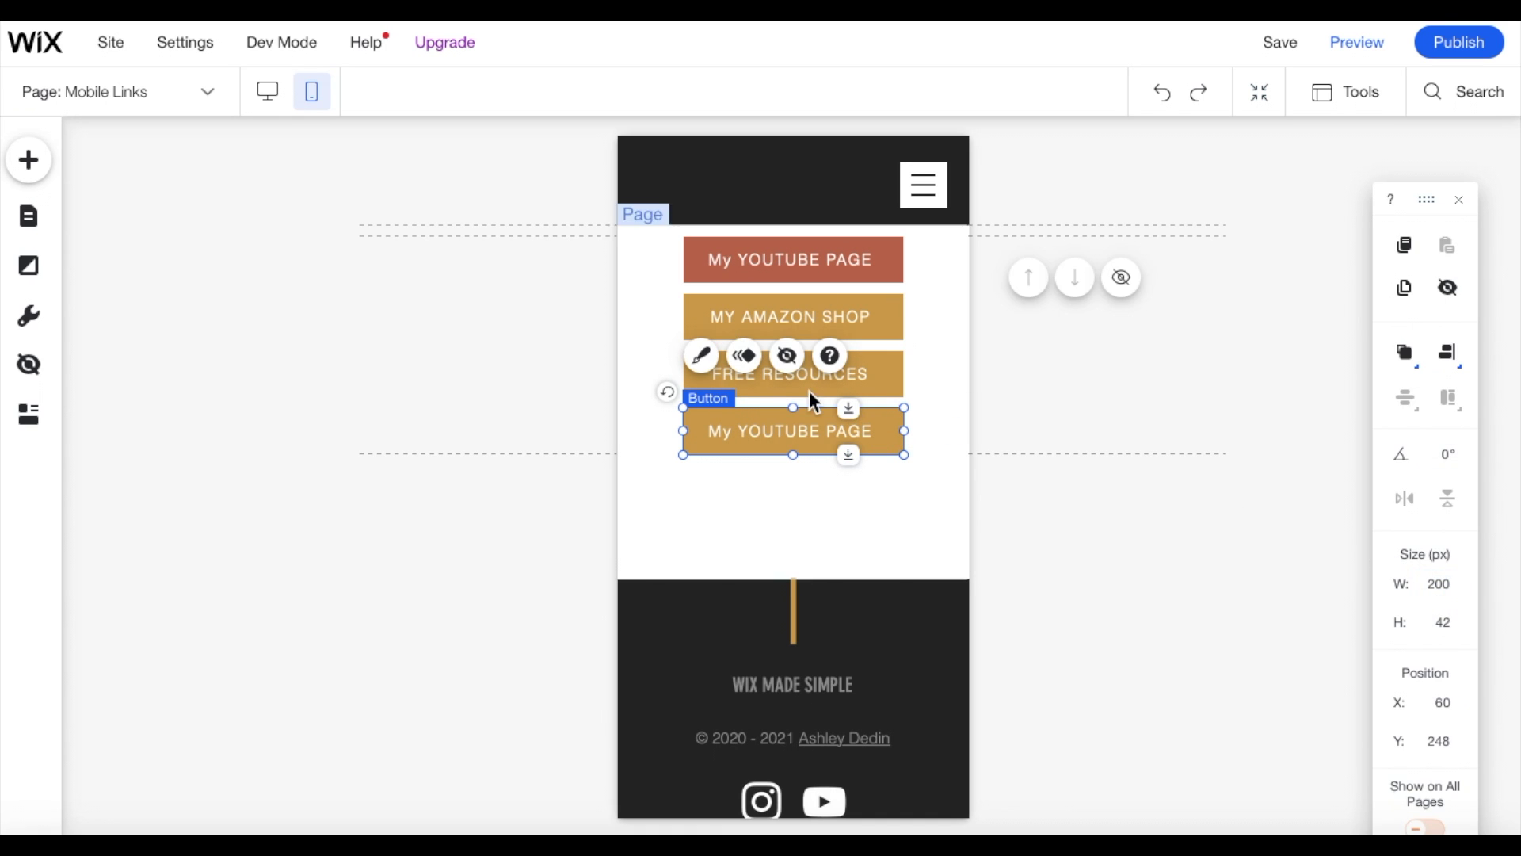
Try selecting individual link buttons and the links section, then clear the selection
left_click(872, 379)
left_click(867, 317)
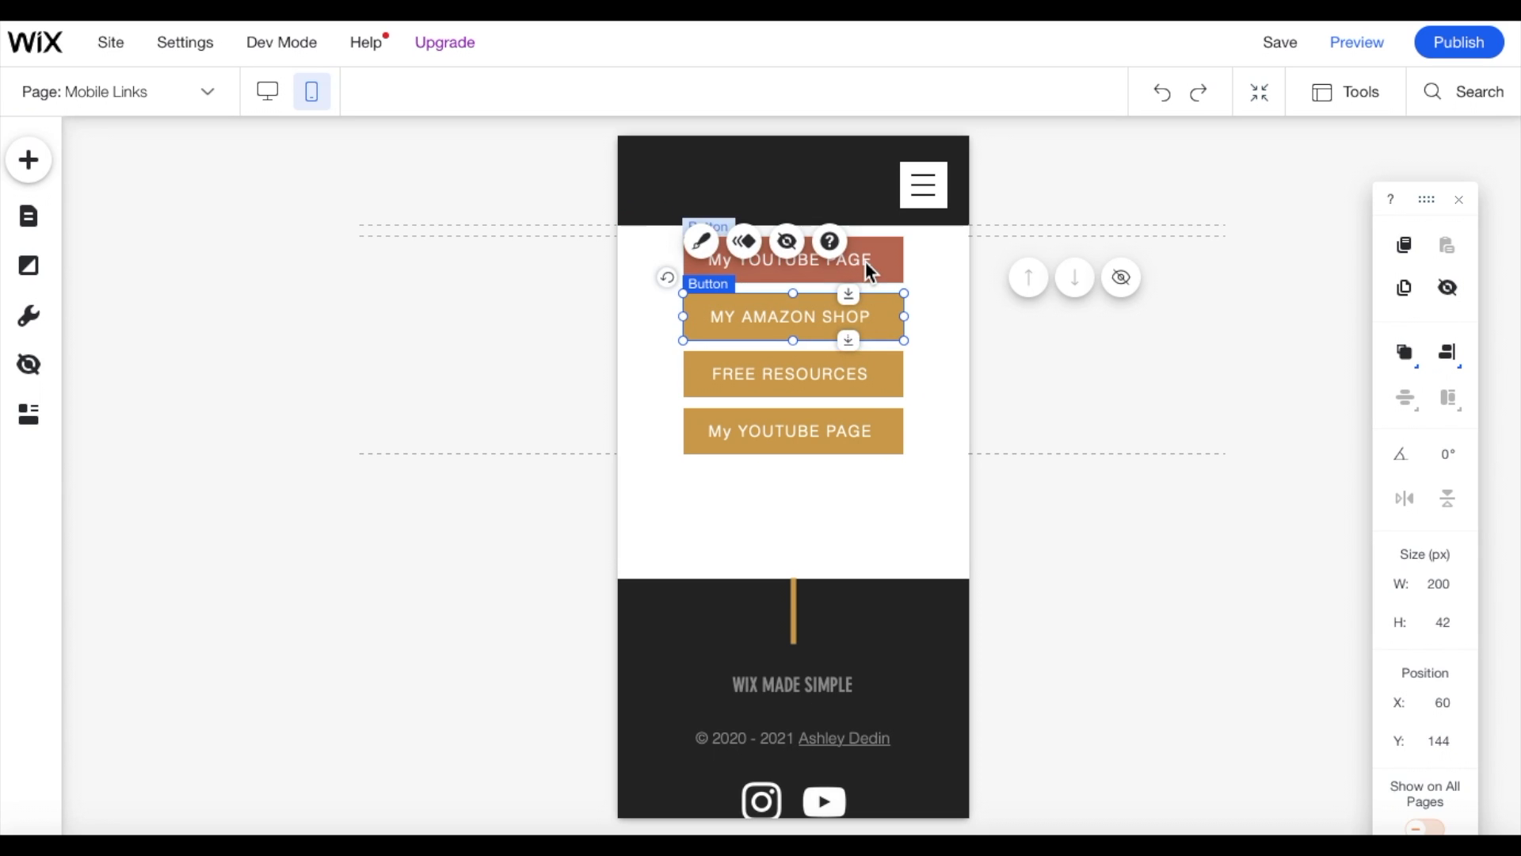
left_click(865, 260)
left_click(862, 326)
left_click(827, 288)
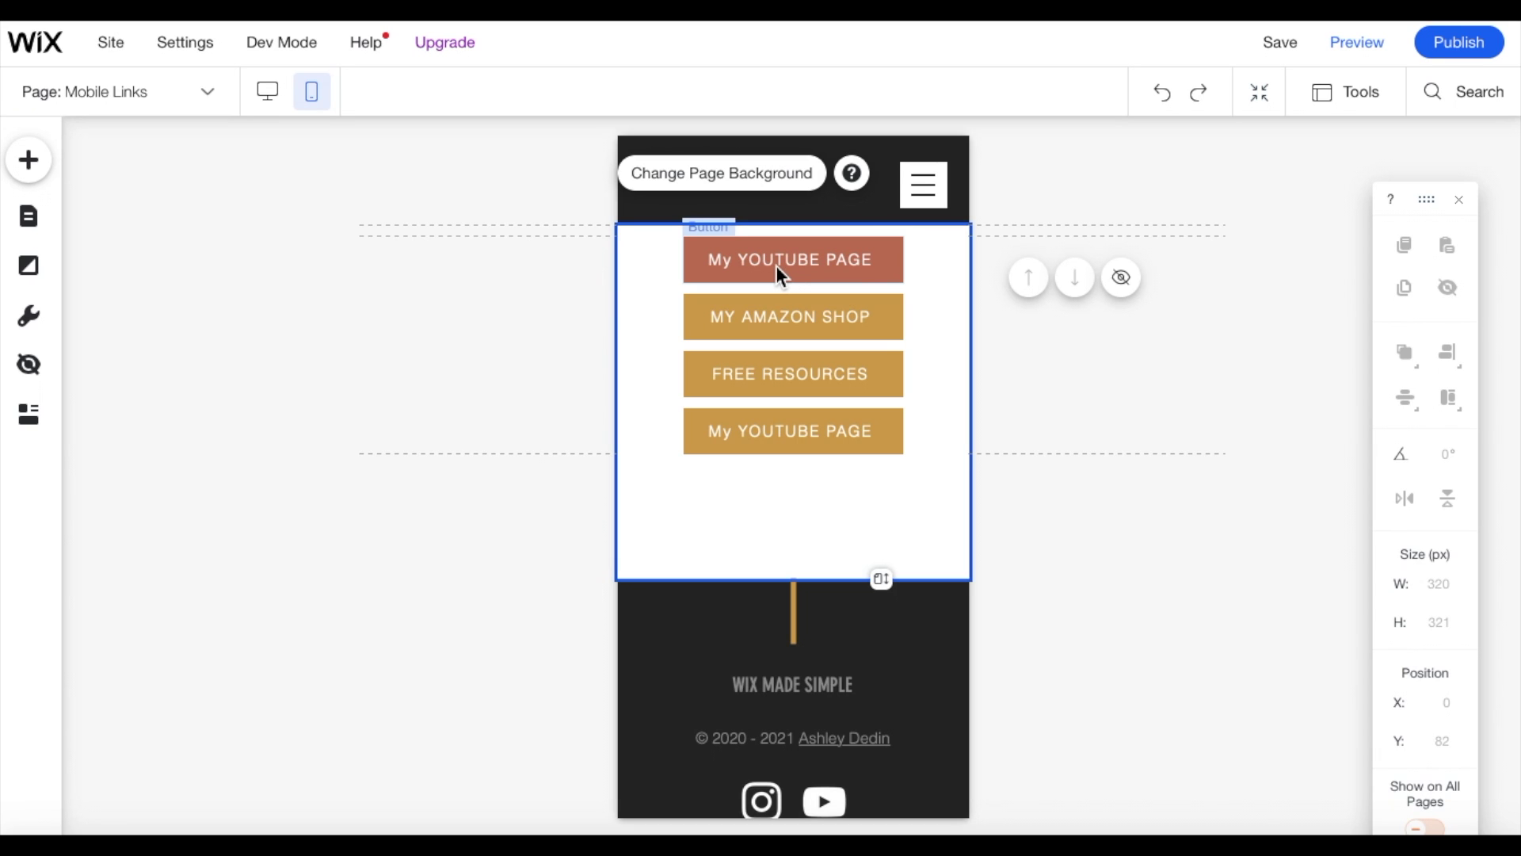
left_click(1049, 406)
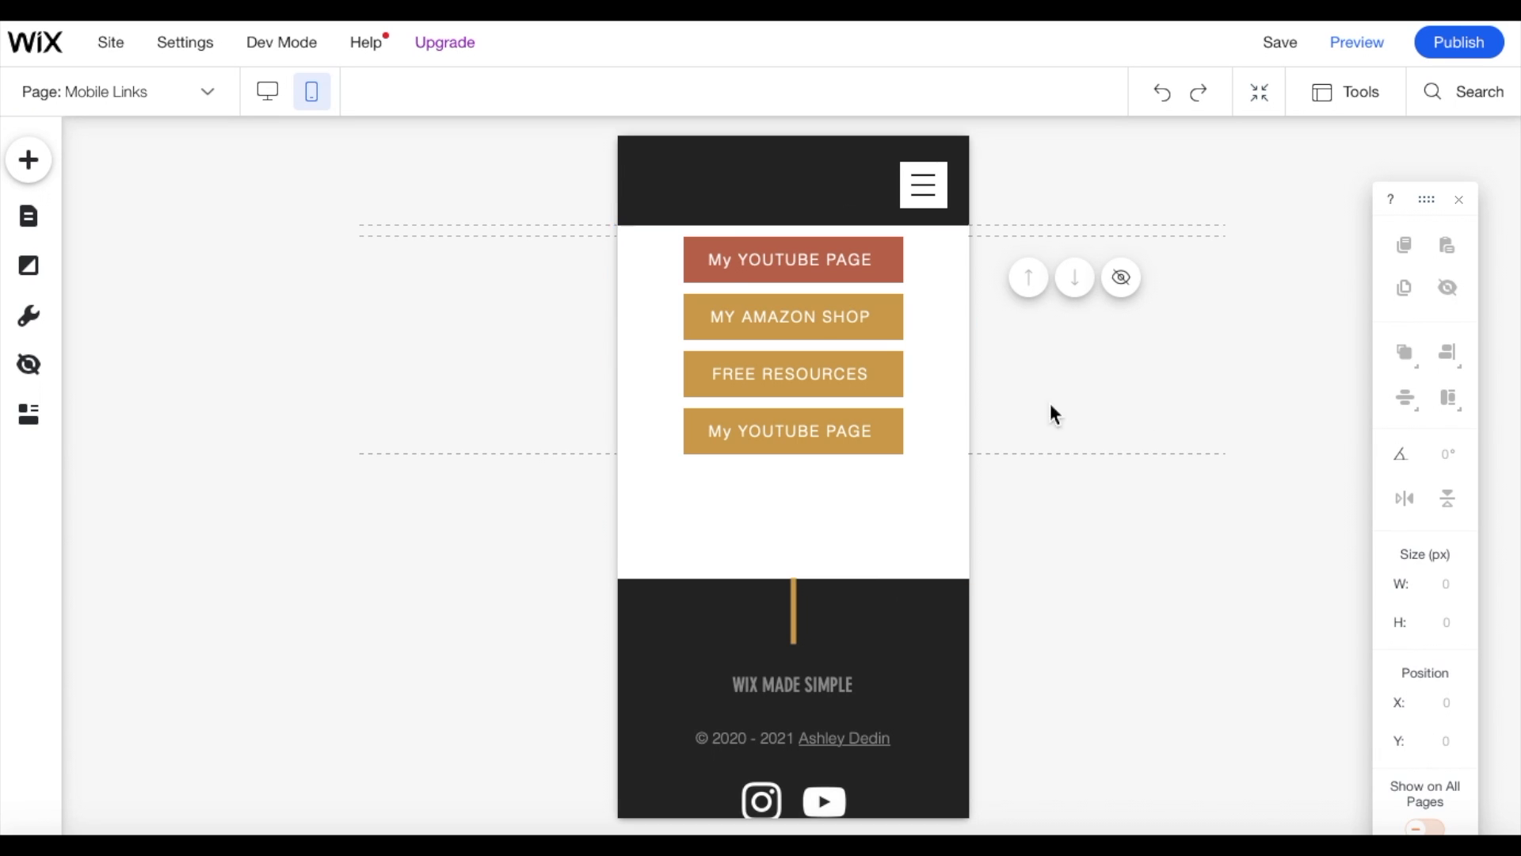
Select all four link buttons and drag the stack down, centred, to x 60, y 123
left_click(778, 277)
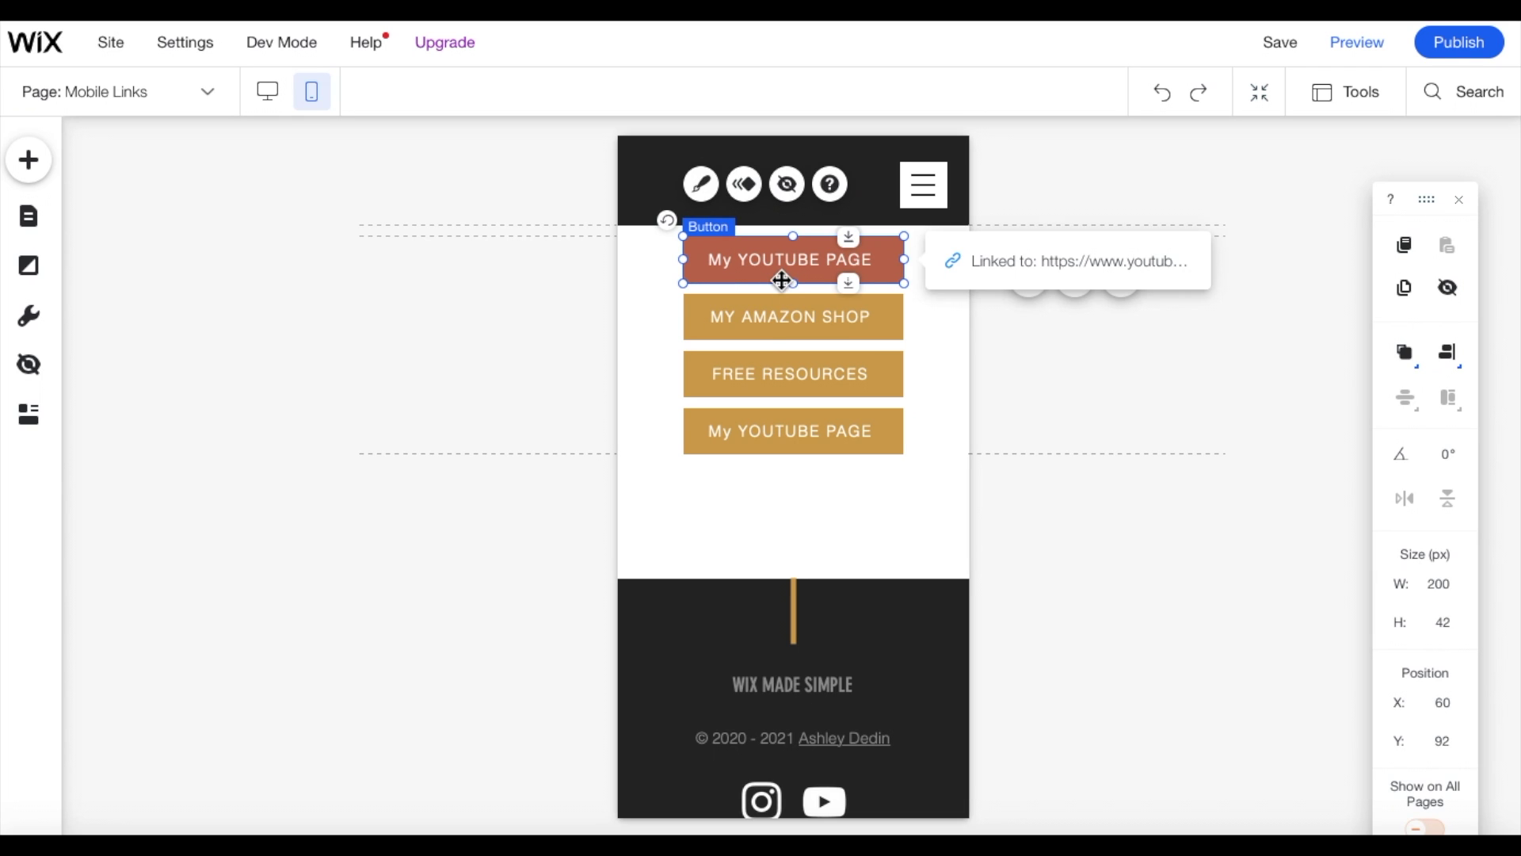
left_click(761, 328, "shift")
left_click(754, 382, "shift")
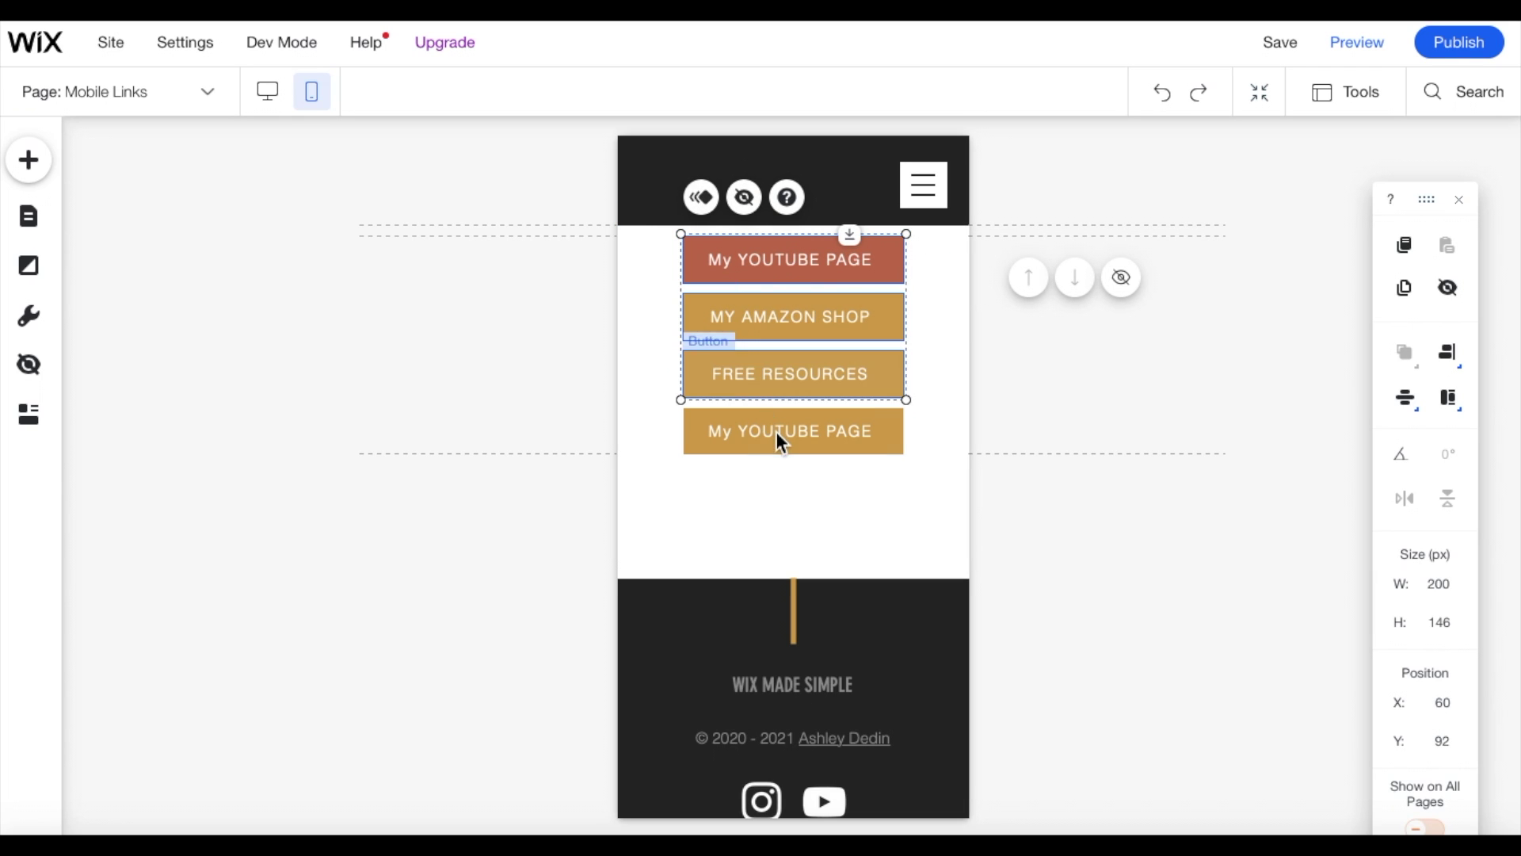
left_click(774, 430, "shift")
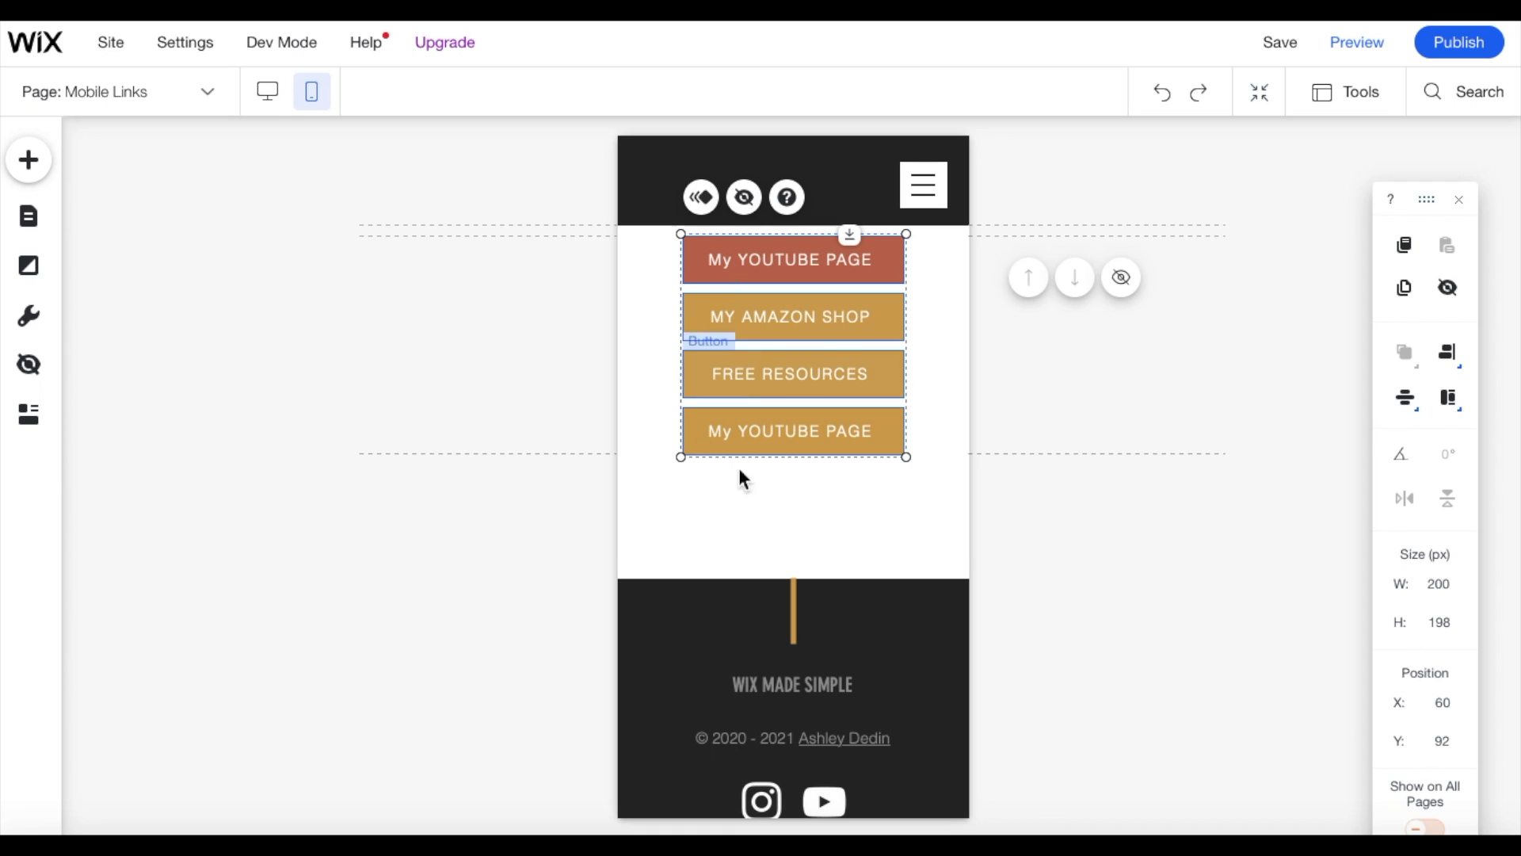
left_click_drag(768, 445, 956, 464)
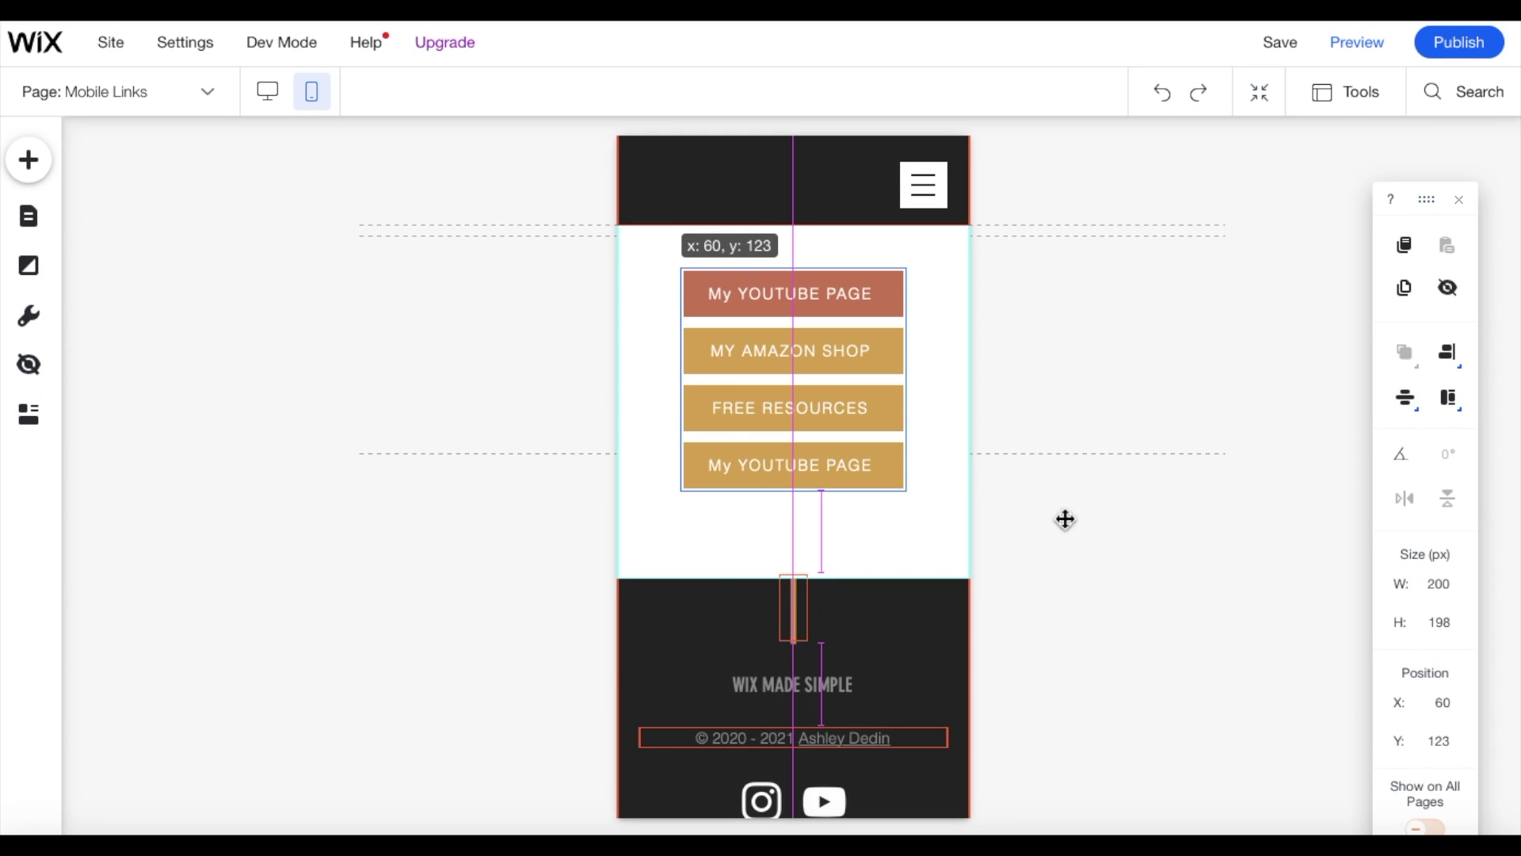
left_click_drag(1065, 519, 1065, 519)
Save the site, dismiss the saved confirmation, and preview the Mobile Links page with Ctrl+Shift+P
mouse_move(1286, 59)
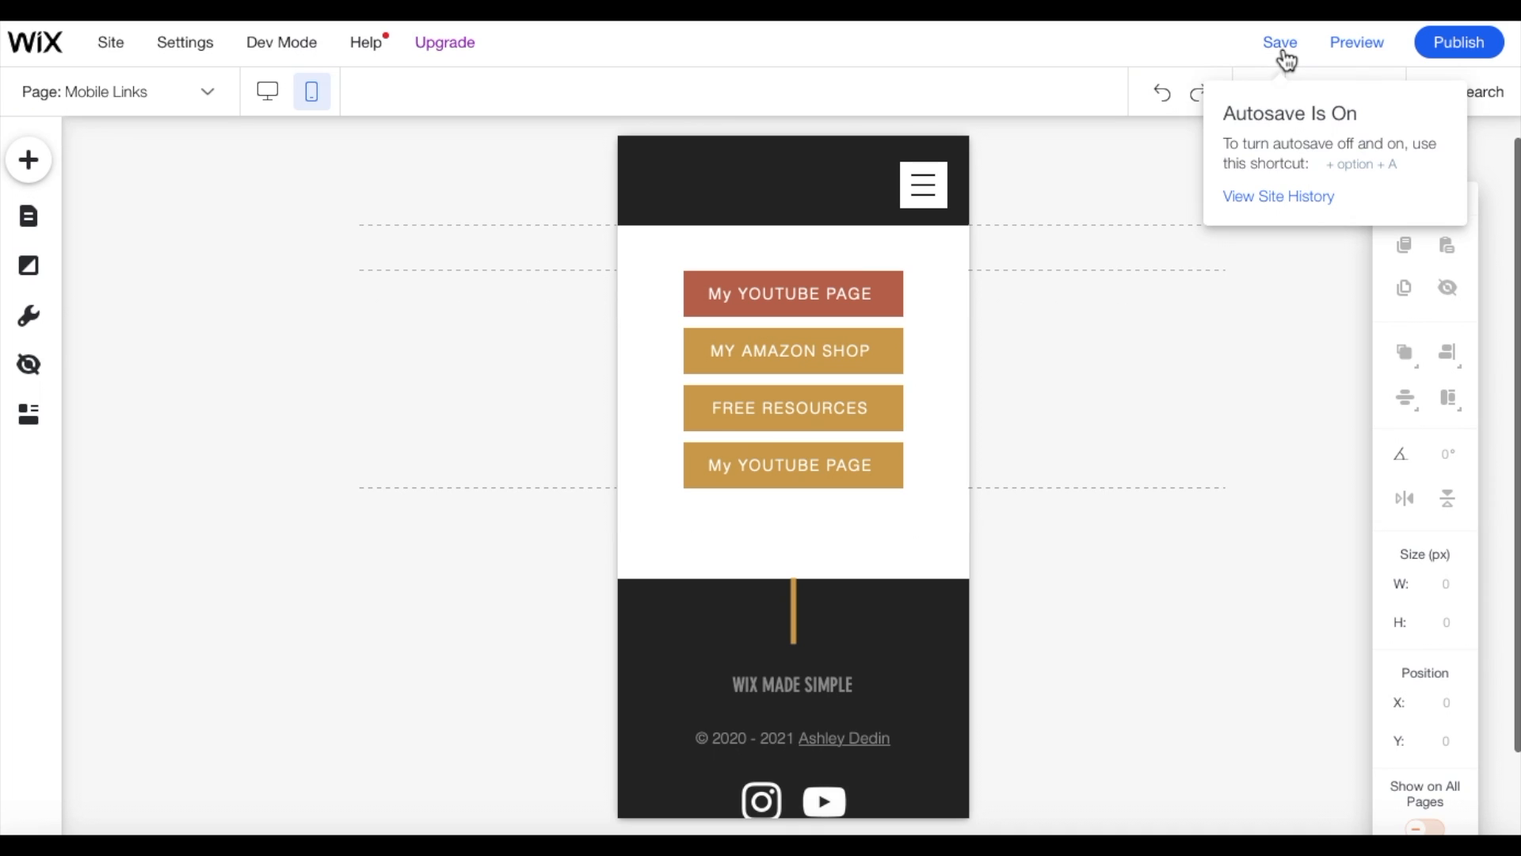
left_click(1448, 49)
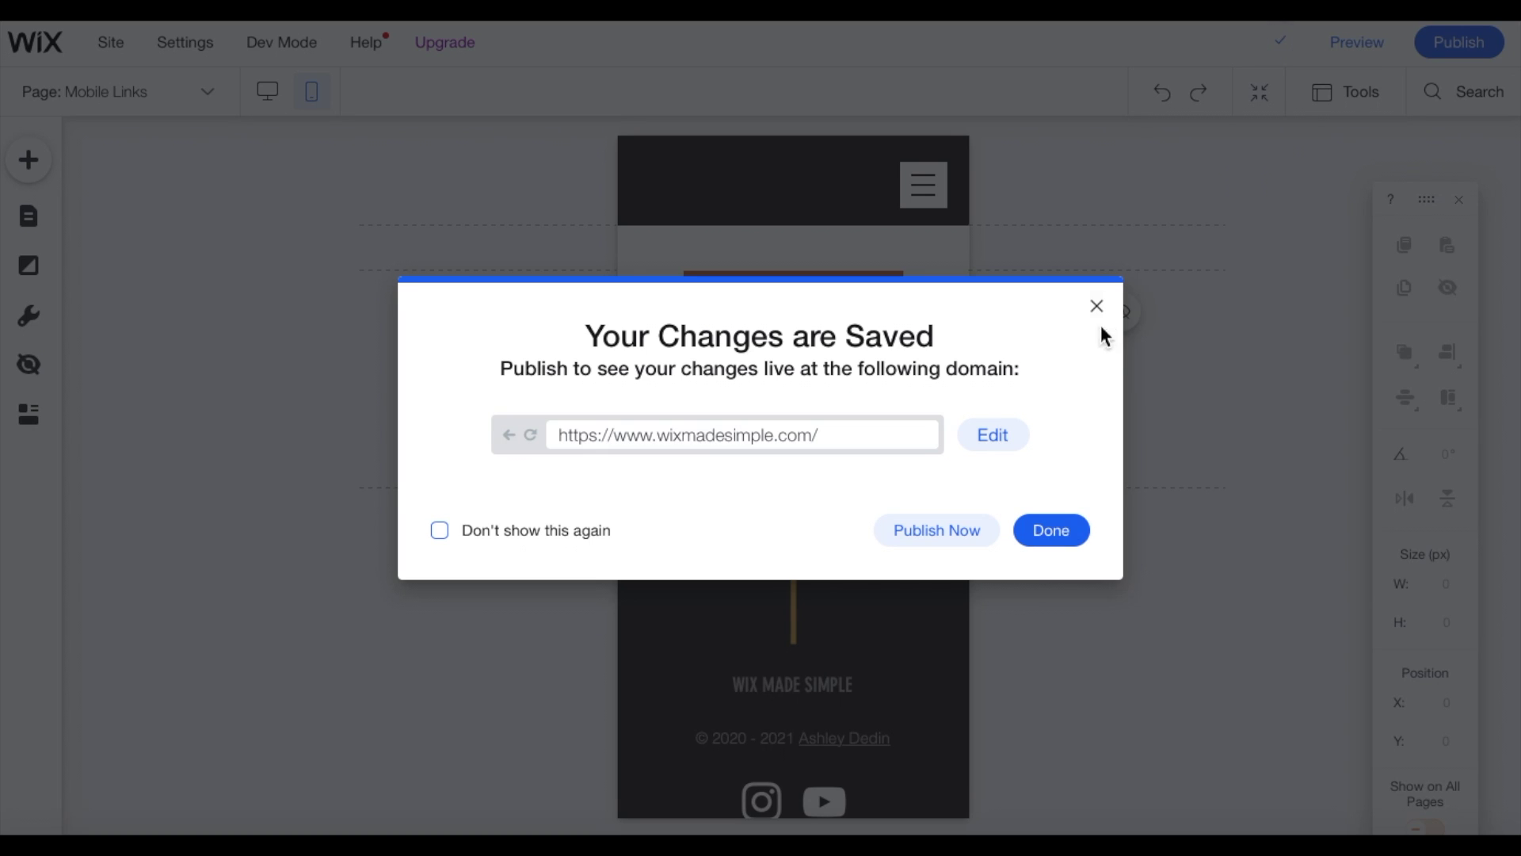
left_click(1098, 309)
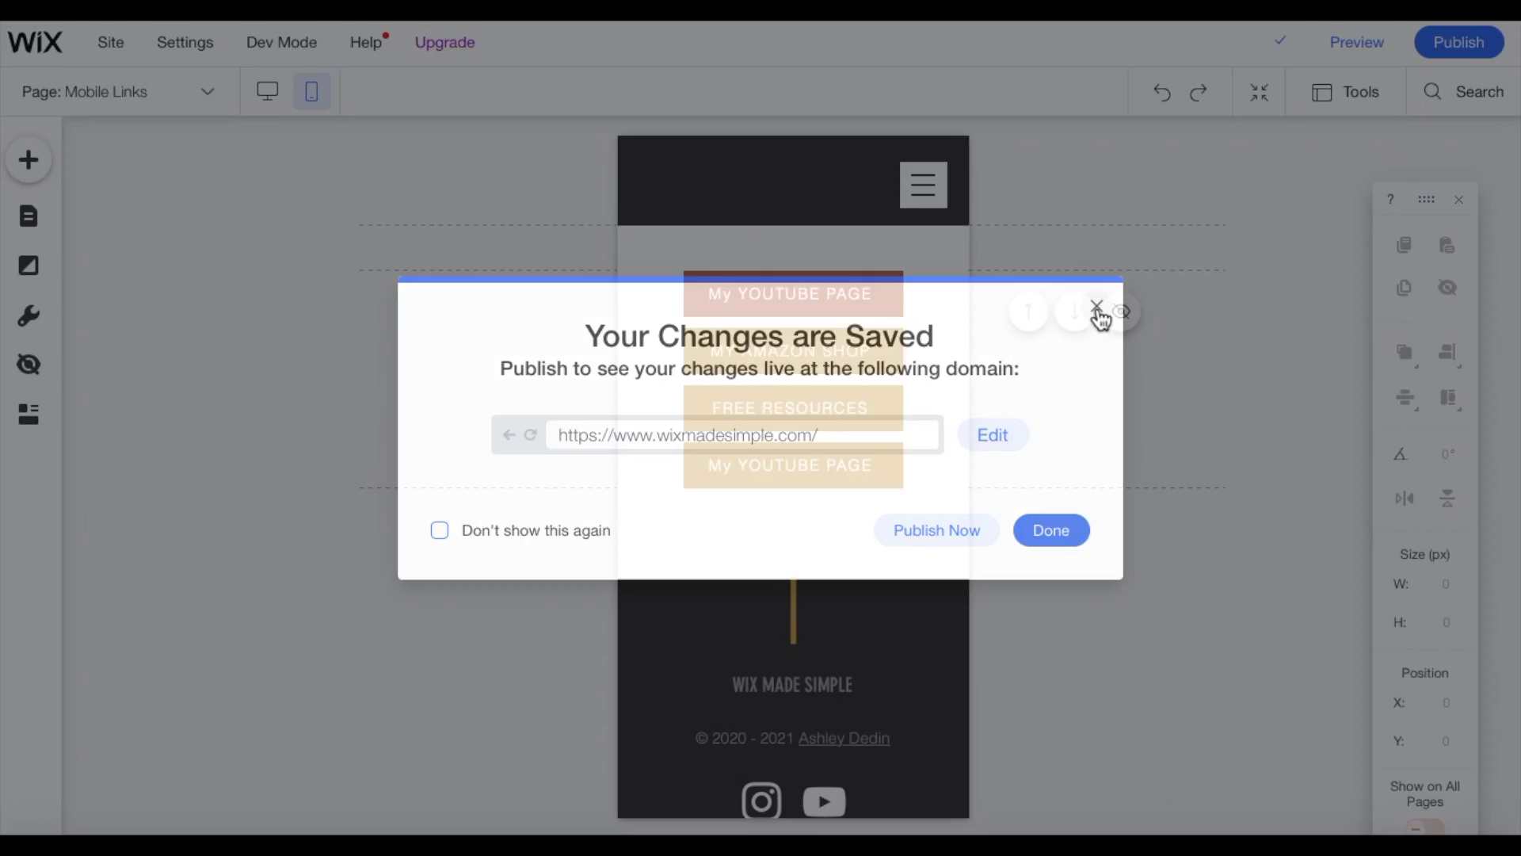
key("ctrl+shift+p")
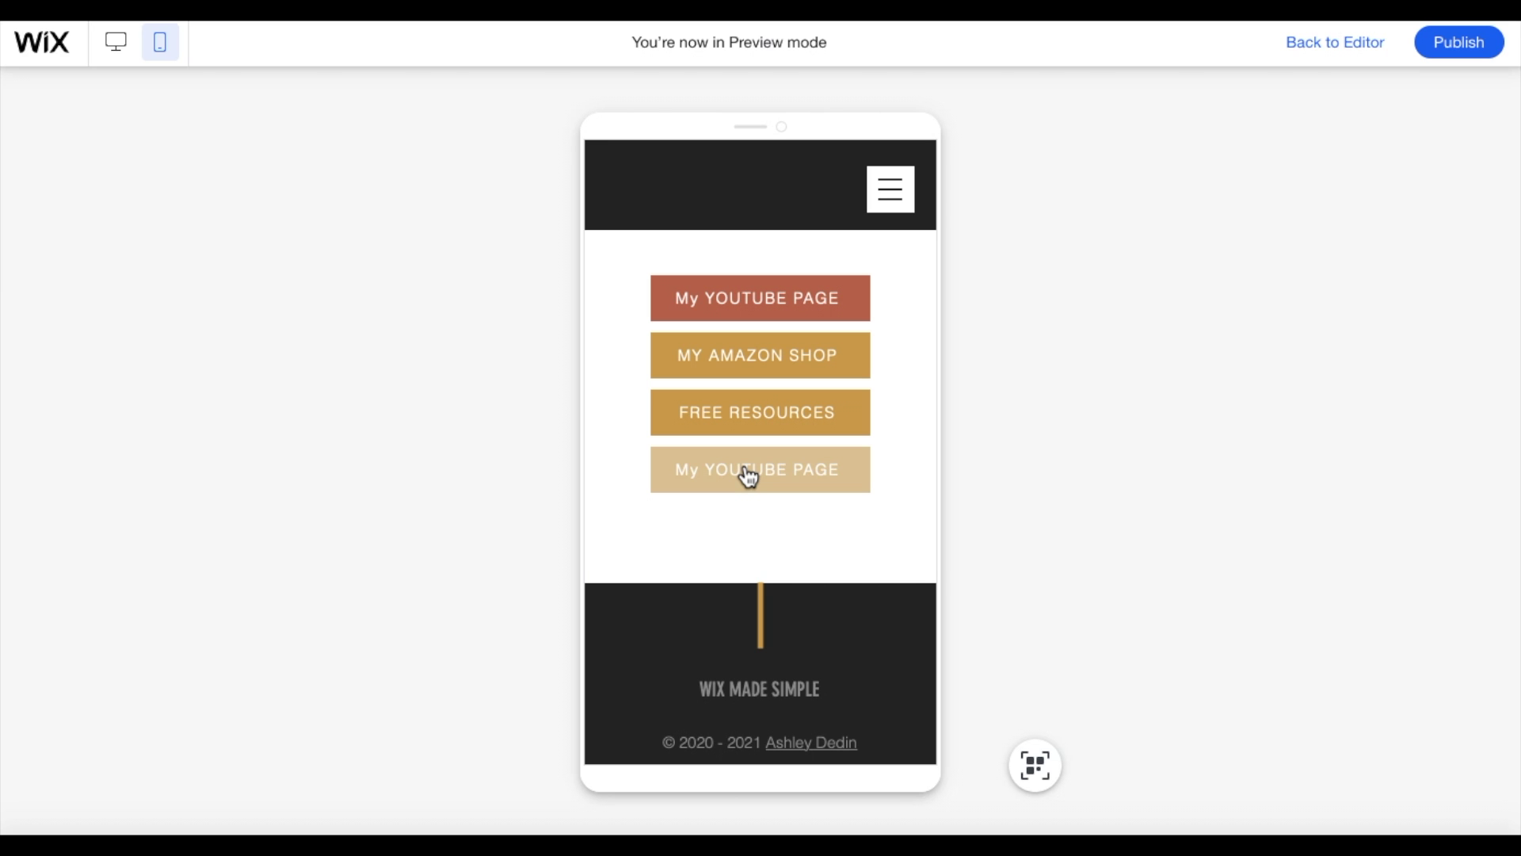
left_click(784, 328)
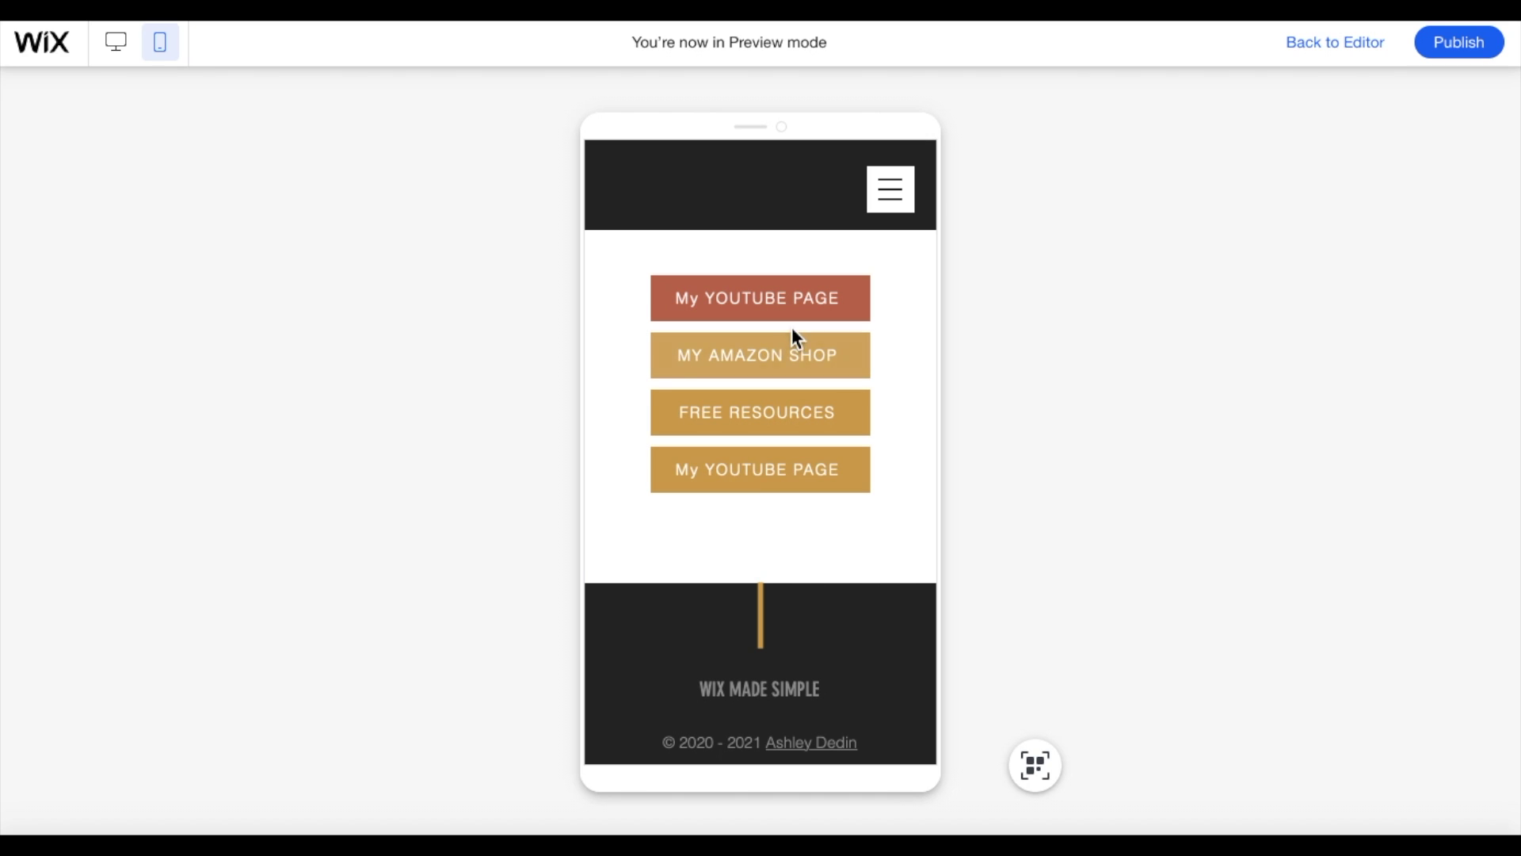
mouse_move(1475, 52)
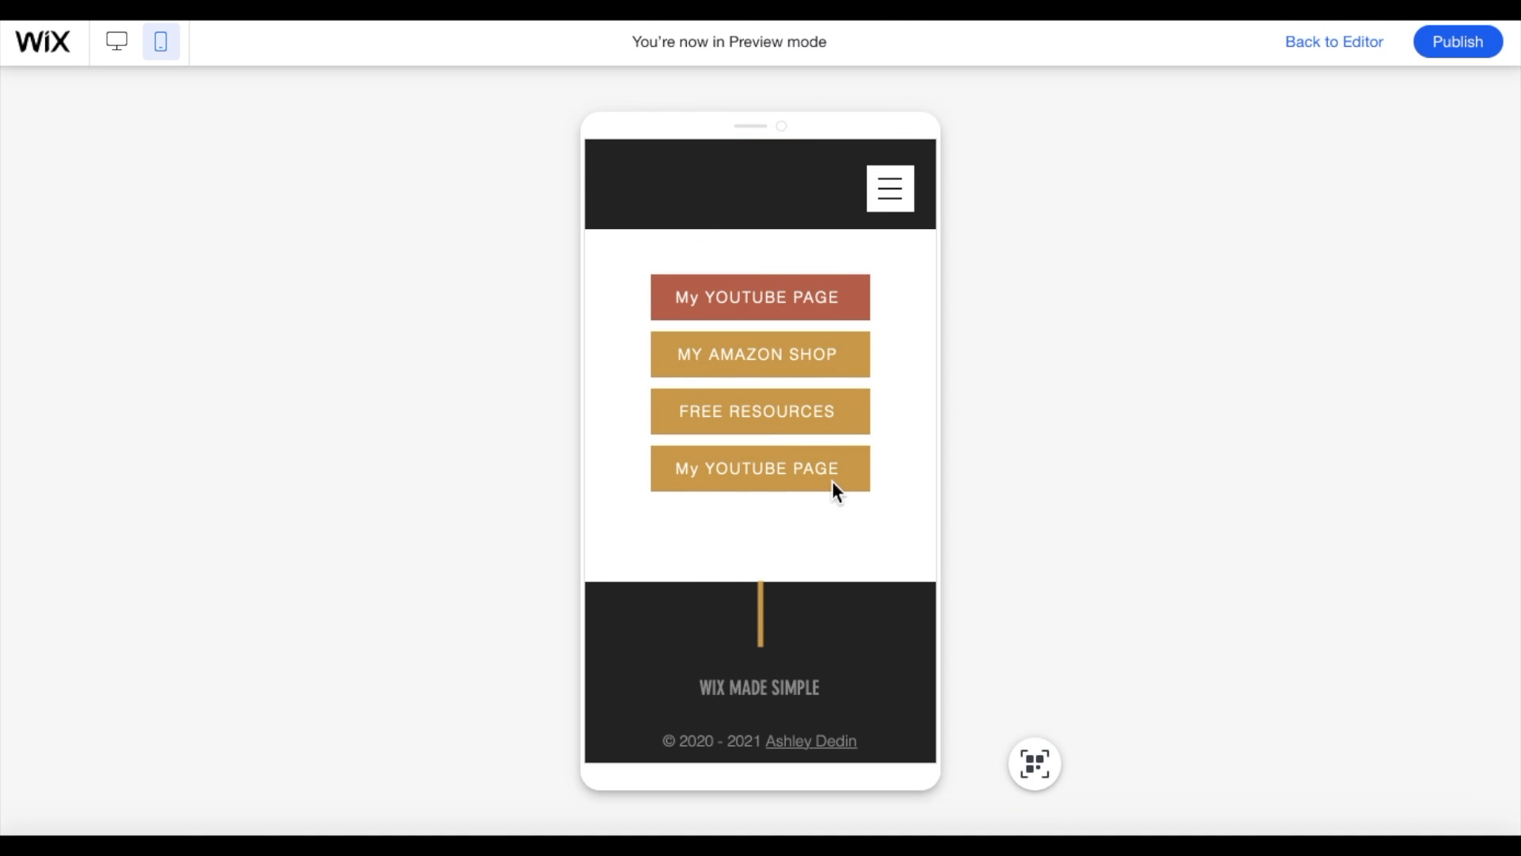
left_click(893, 202)
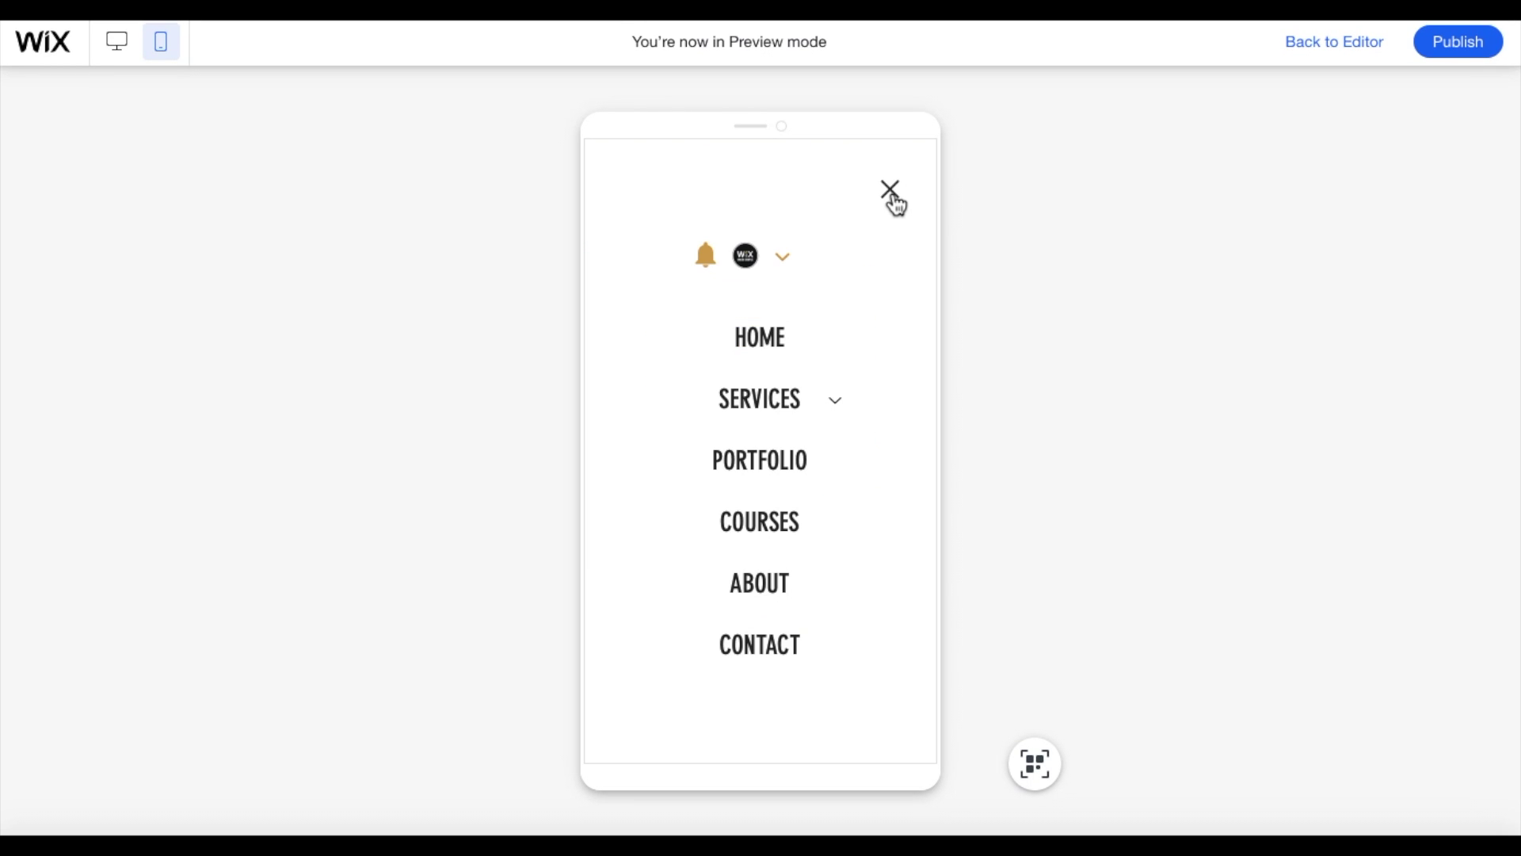
left_click(893, 200)
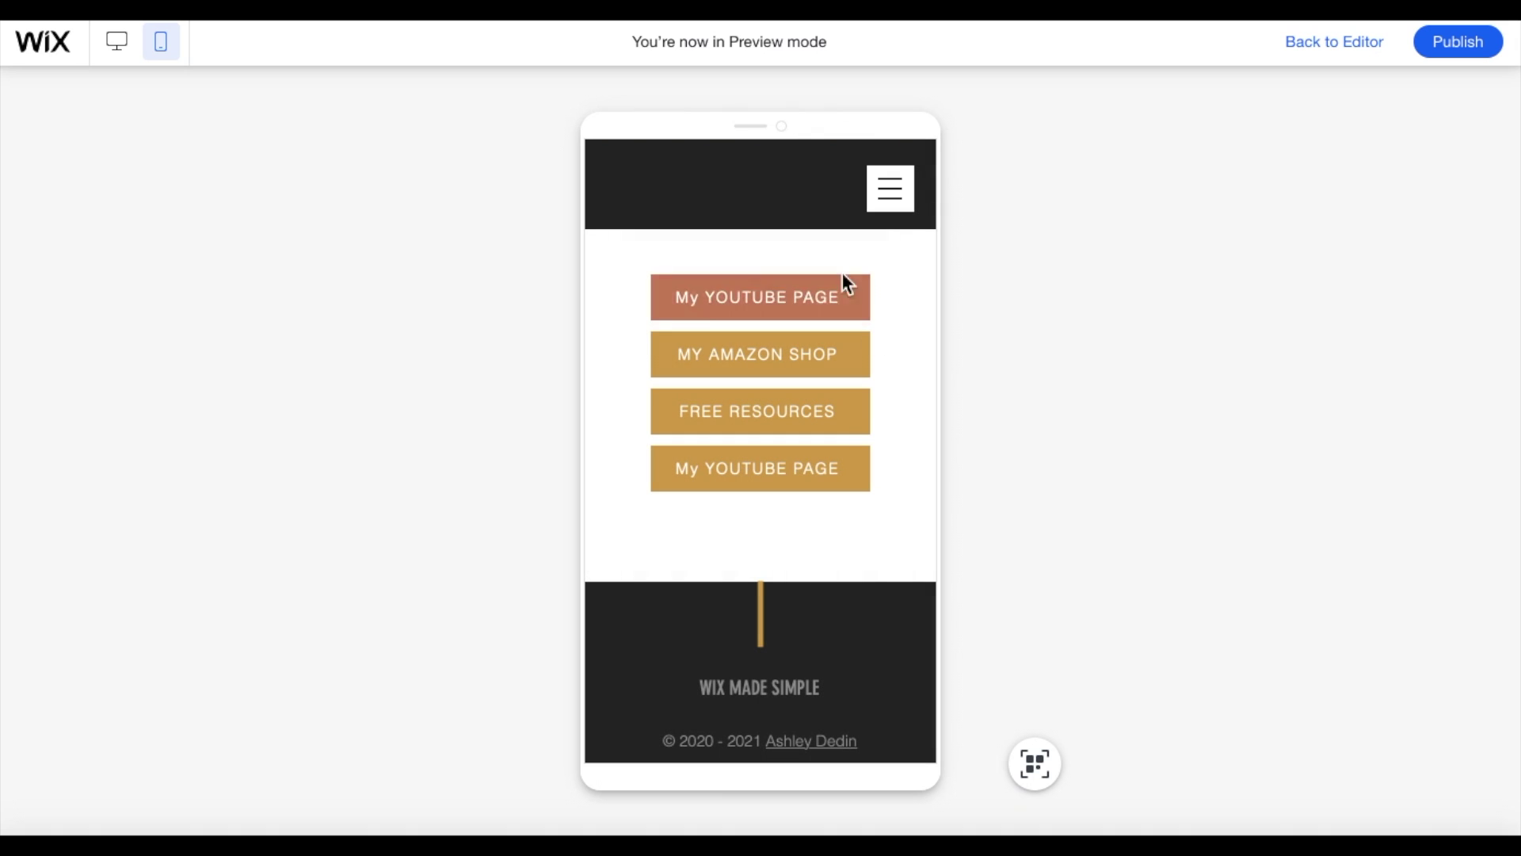
Return to the editor and open the Mobile Links page's SEO Basics, showing slug mobile-links
left_click(1356, 50)
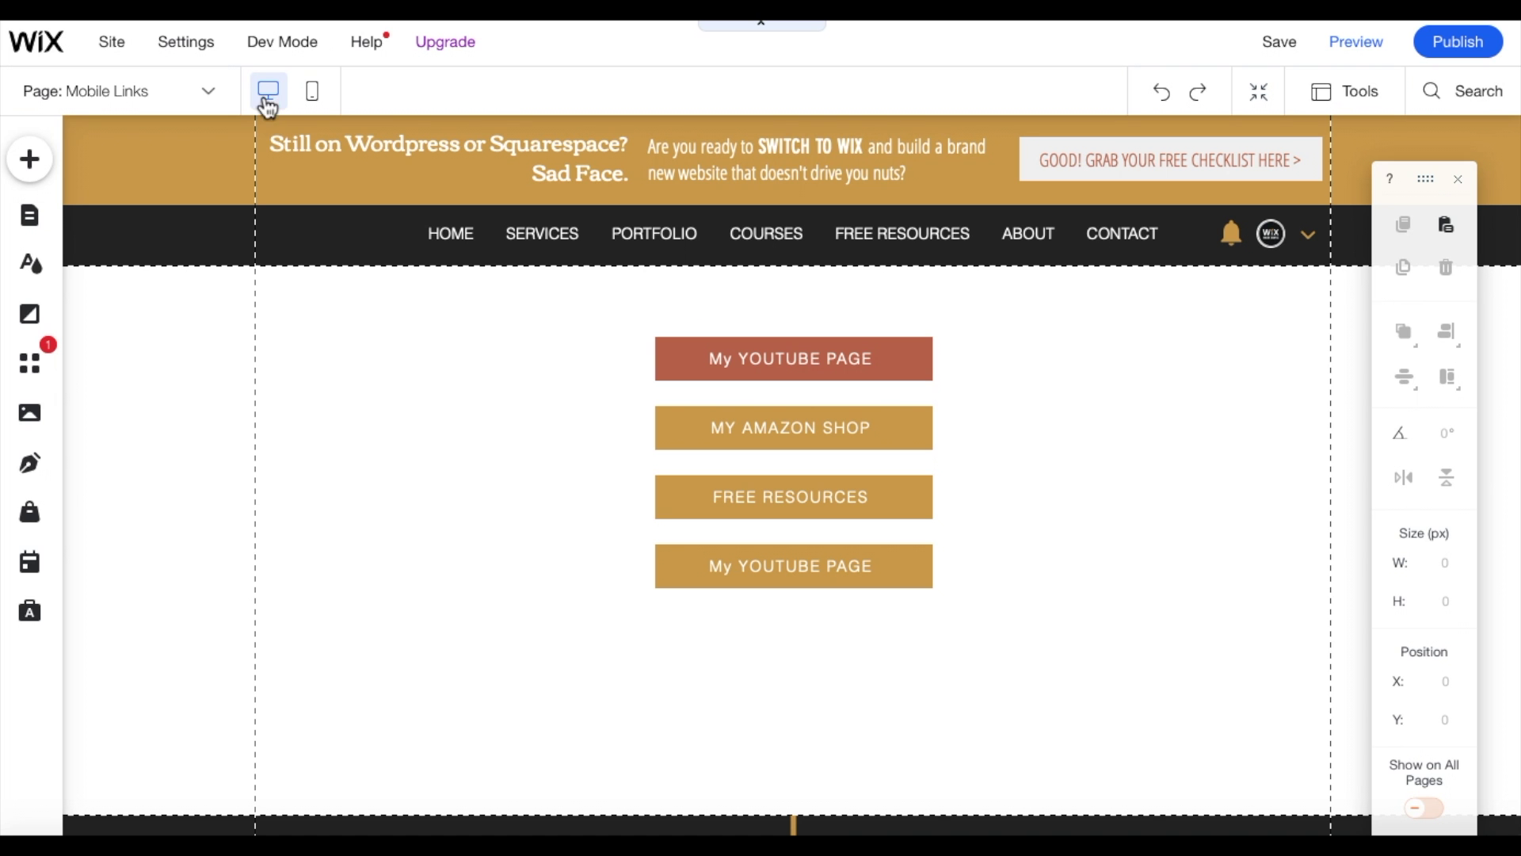
left_click(36, 225)
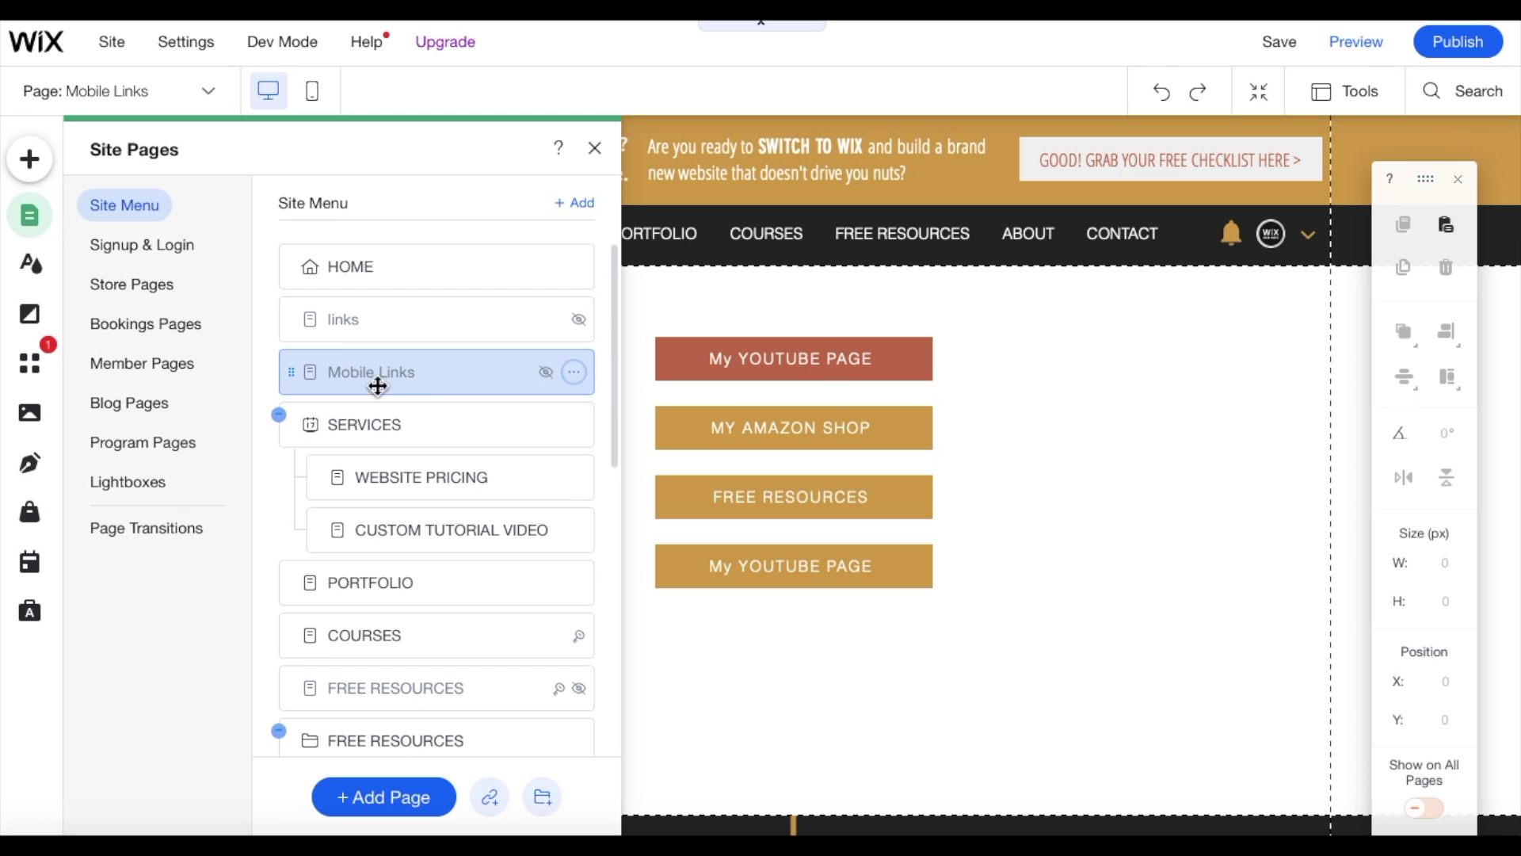
left_click(574, 374)
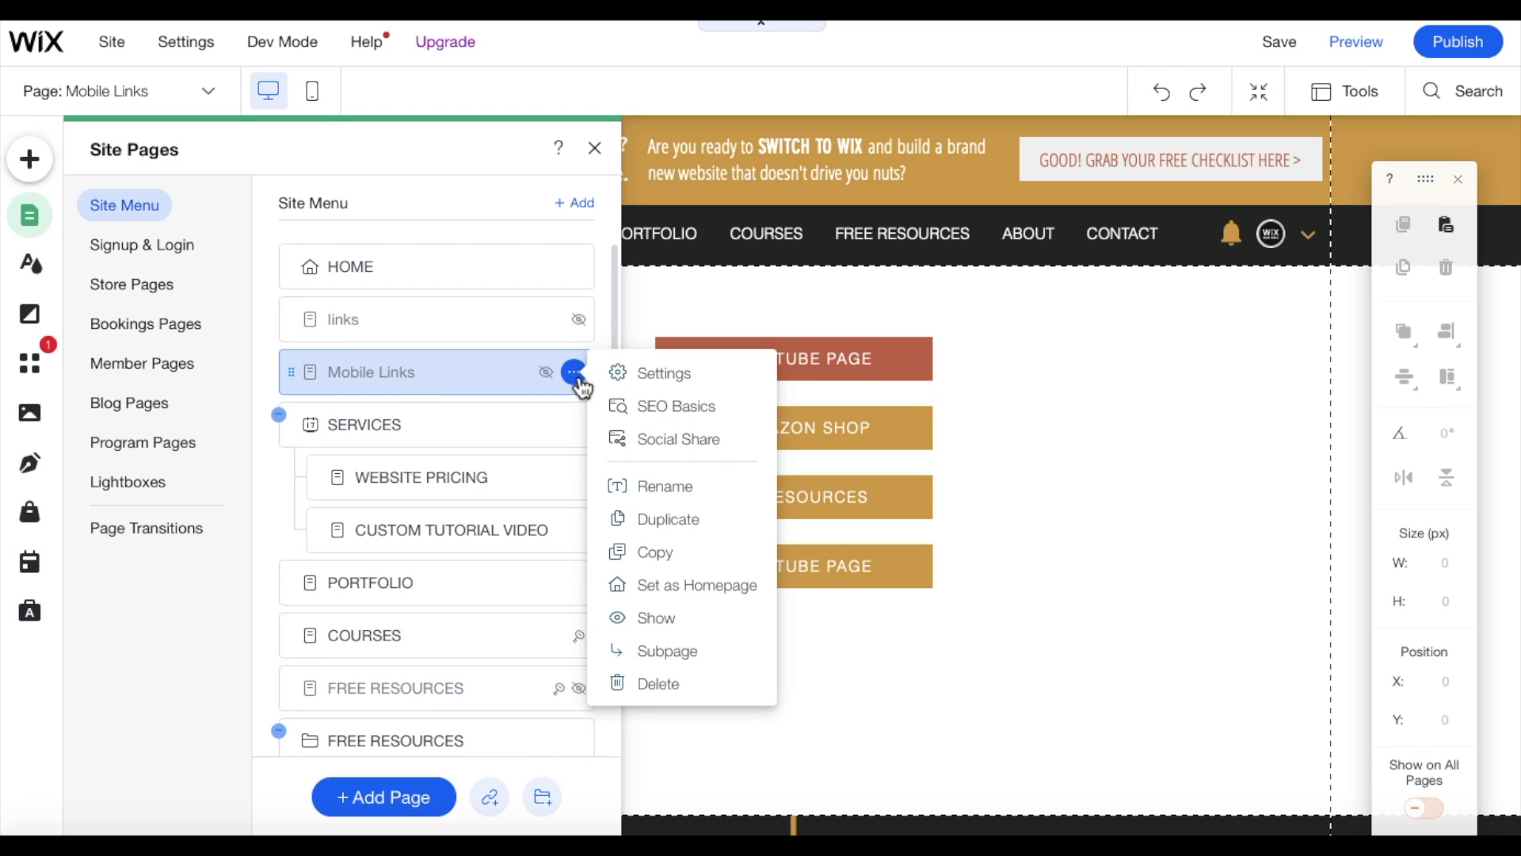
left_click(667, 408)
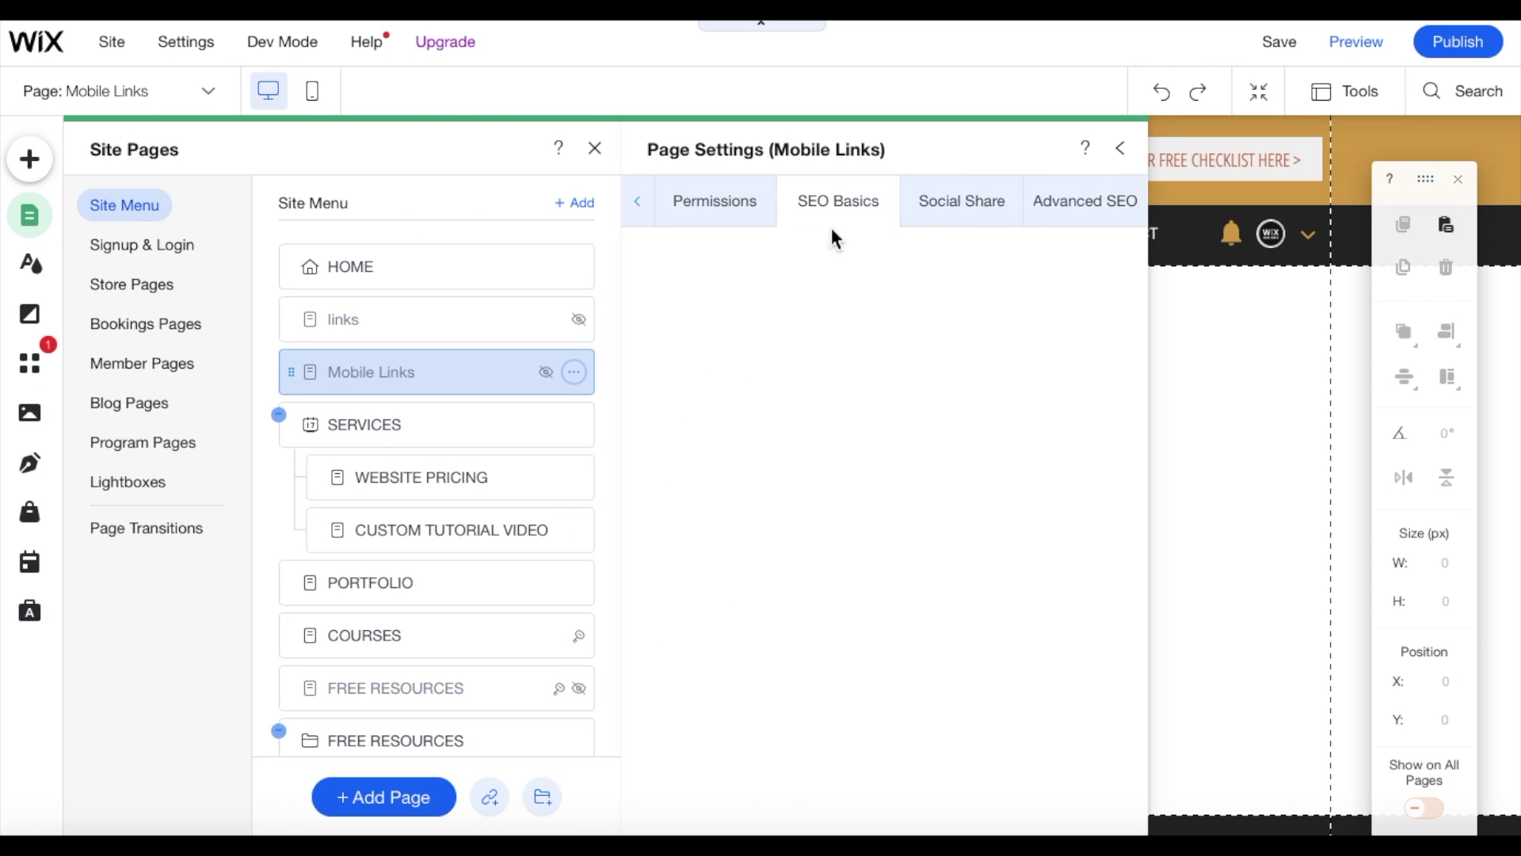
scroll(821, 535, "down", 1)
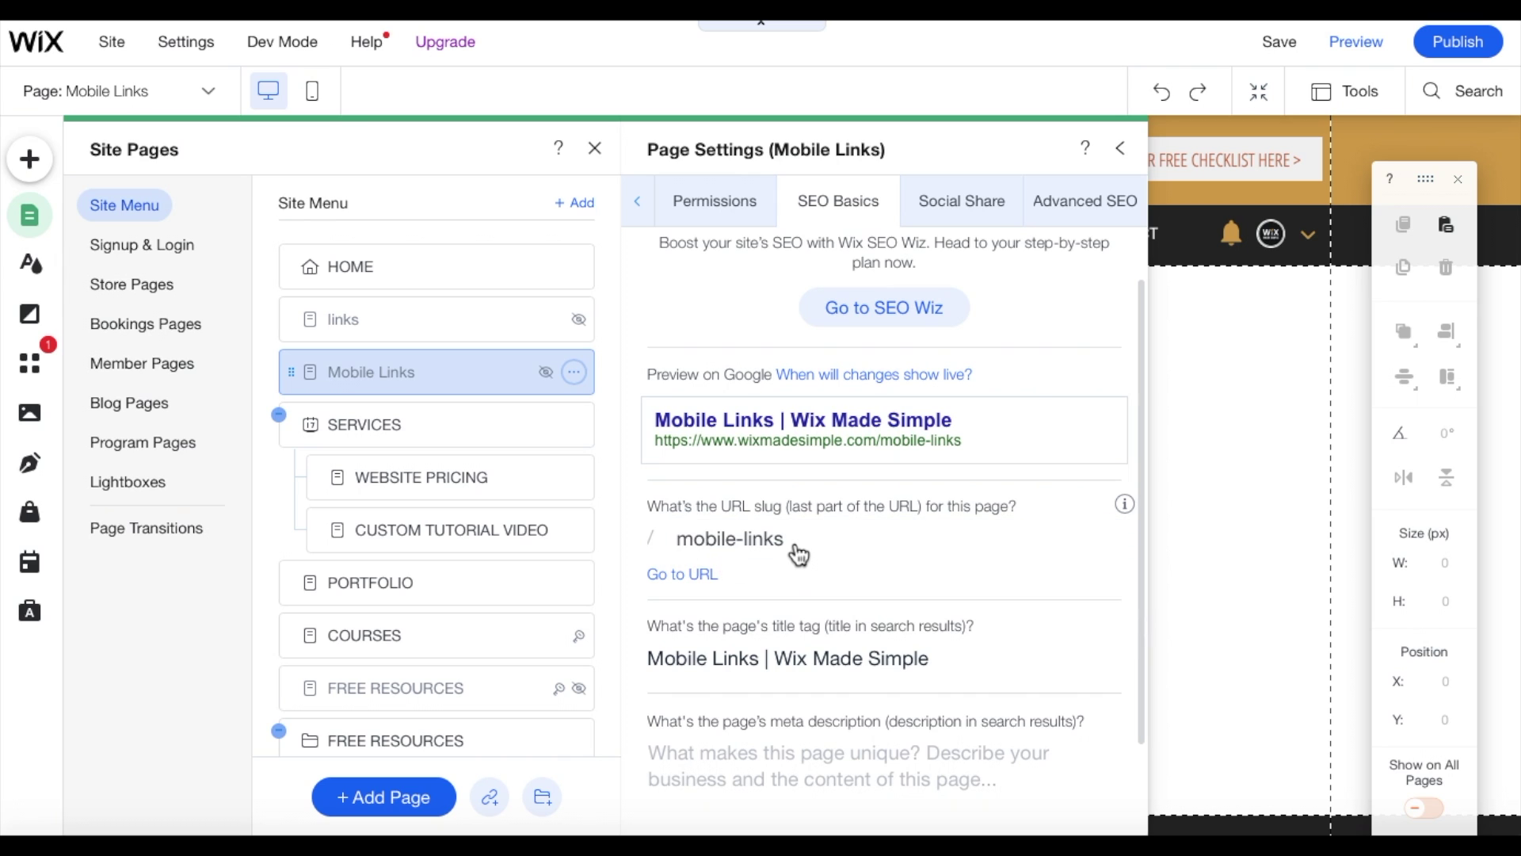
Delete the Mobile Links page, then view the links page's SEO settings with slug links
left_click(574, 373)
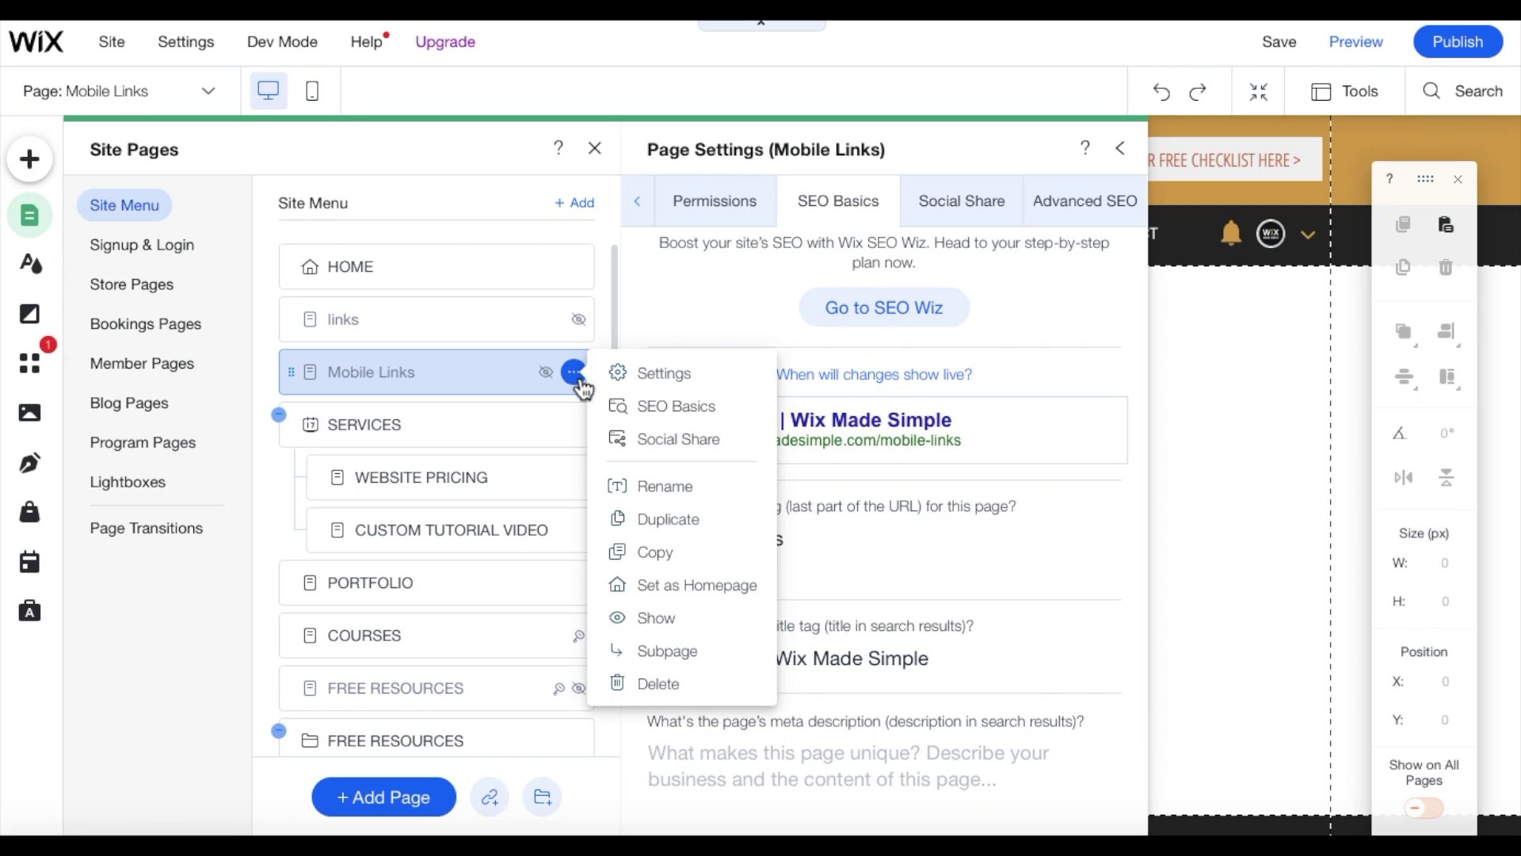
left_click(665, 695)
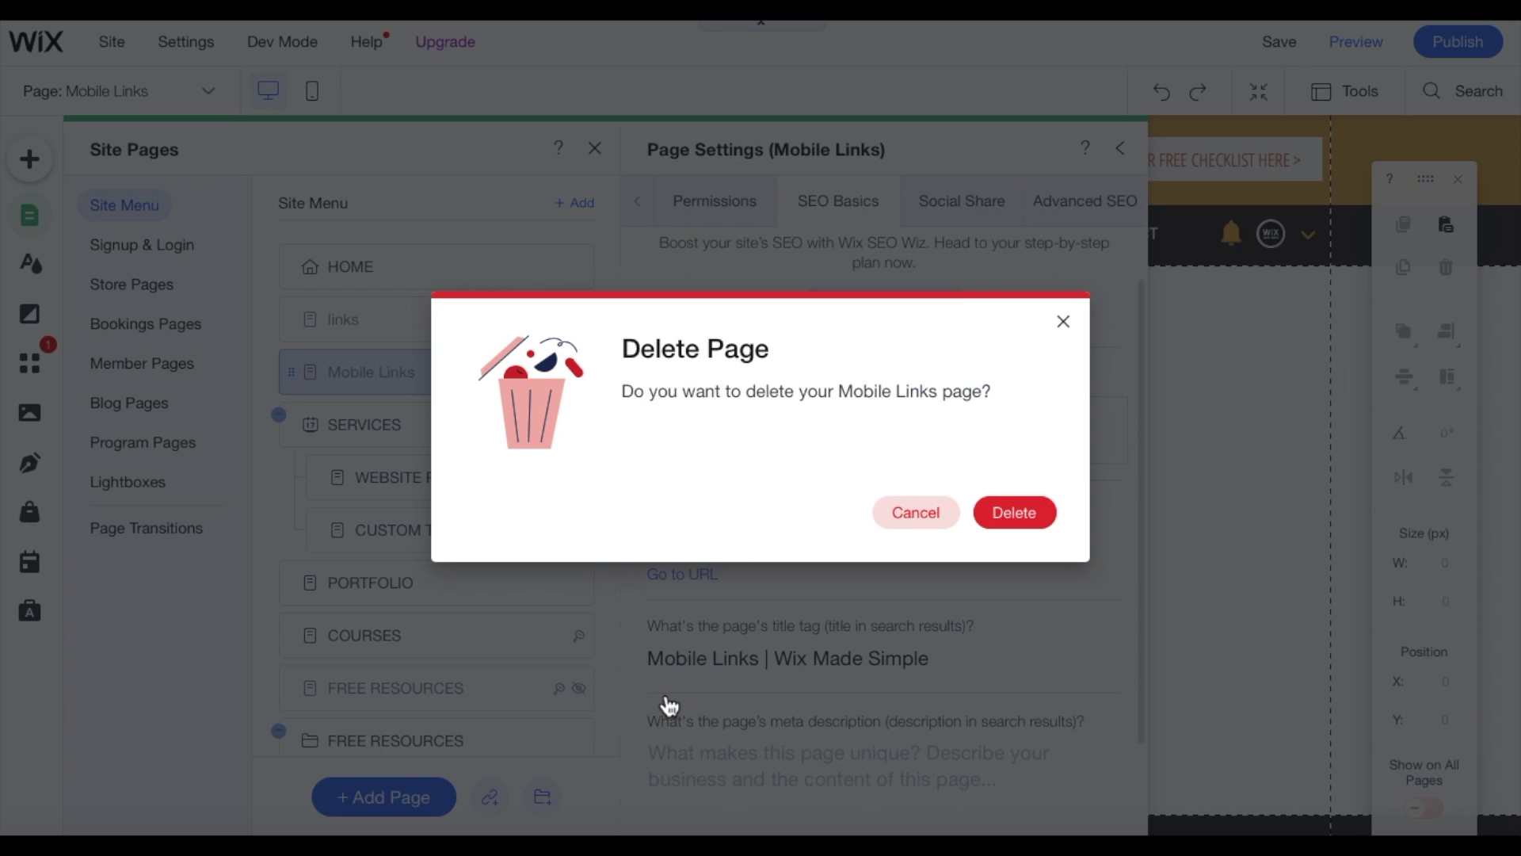
left_click(1046, 519)
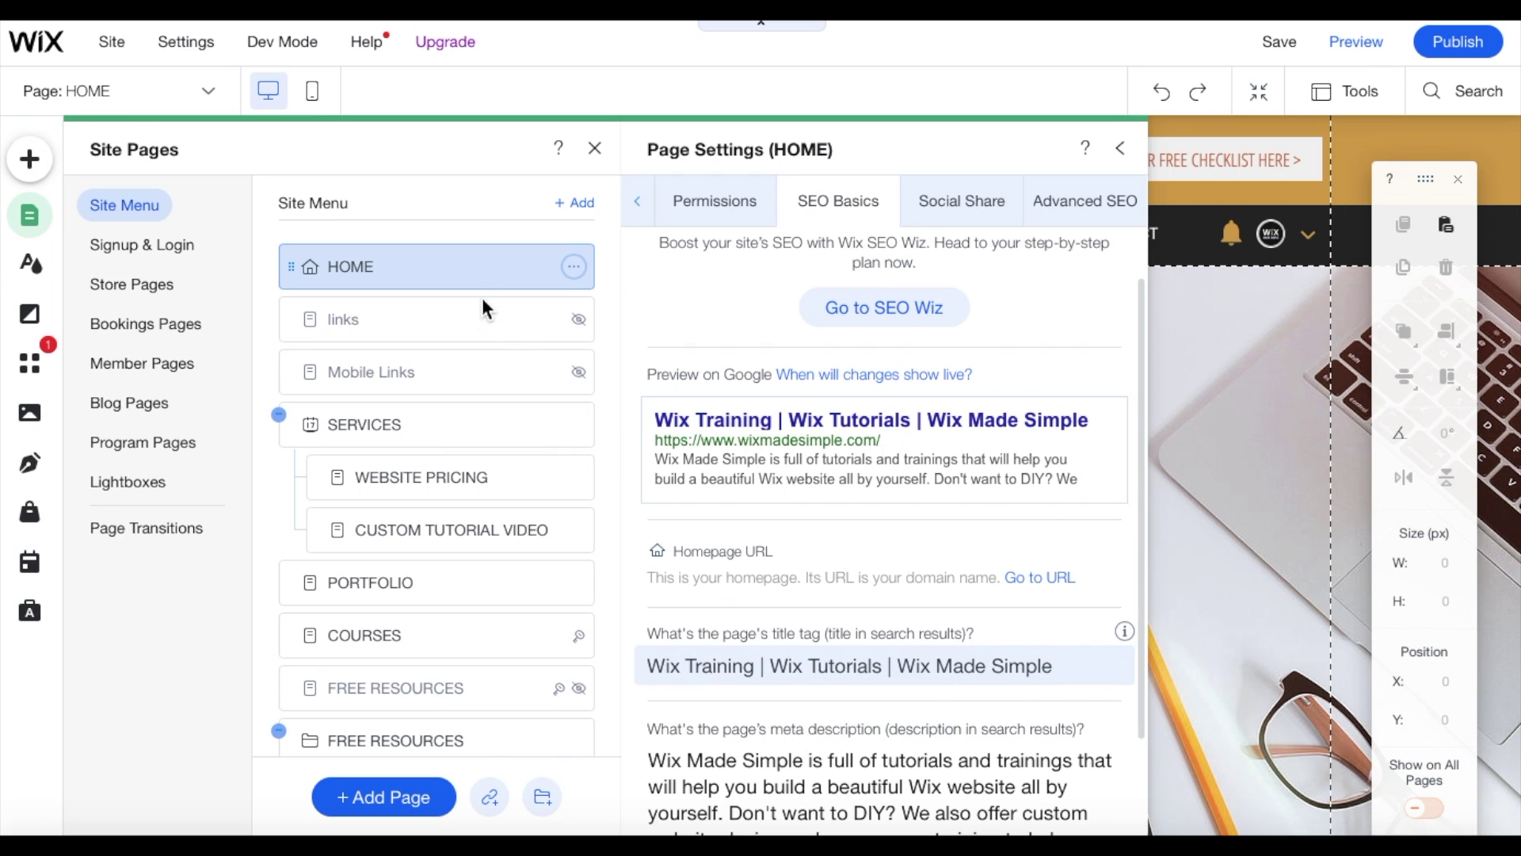
left_click(483, 328)
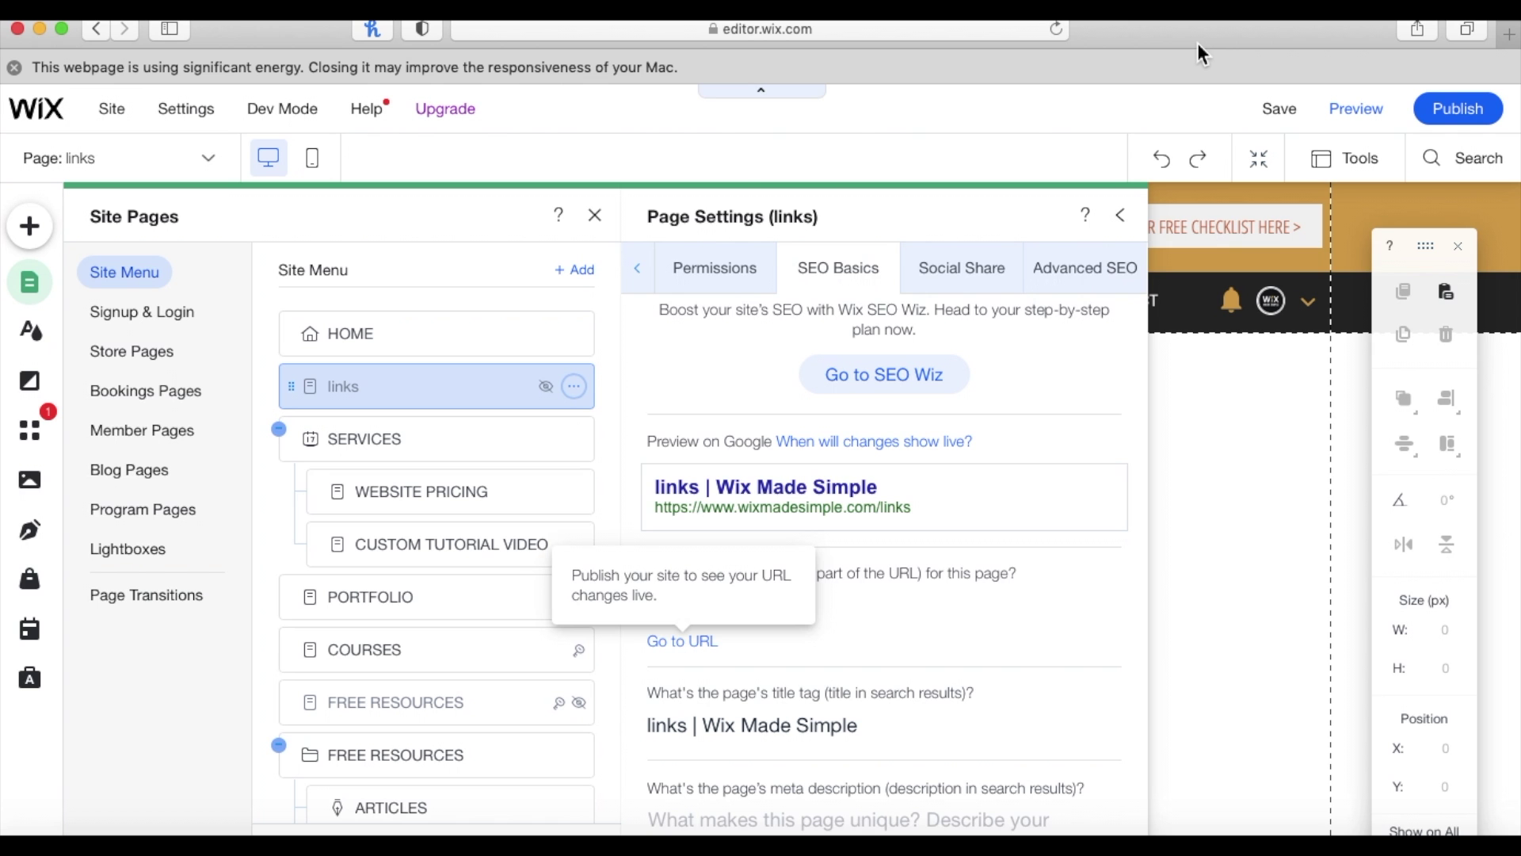
left_click(897, 30)
type("w")
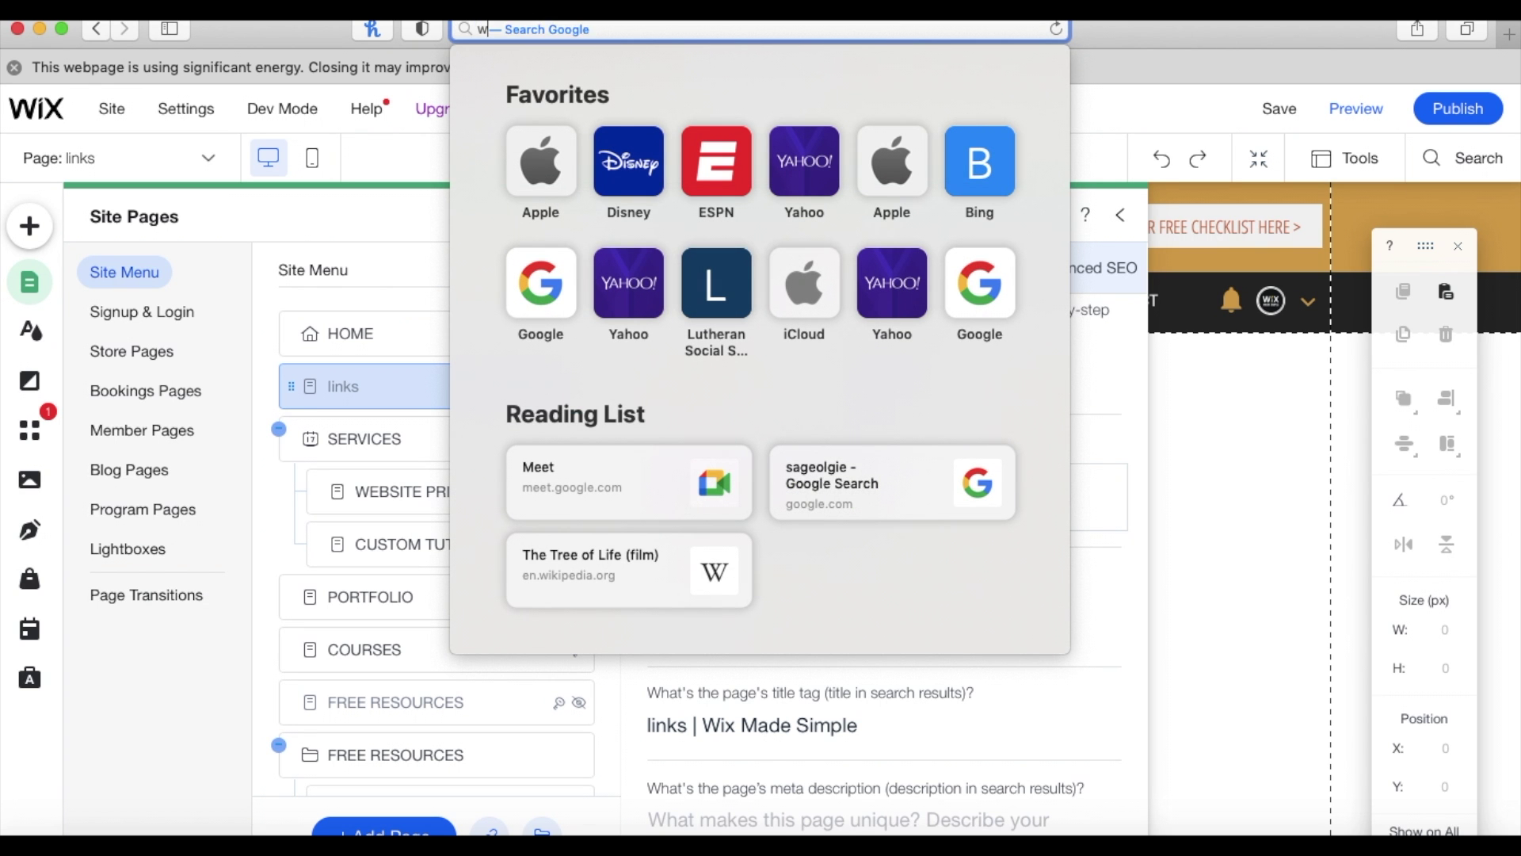
type("ww.instagram.com/")
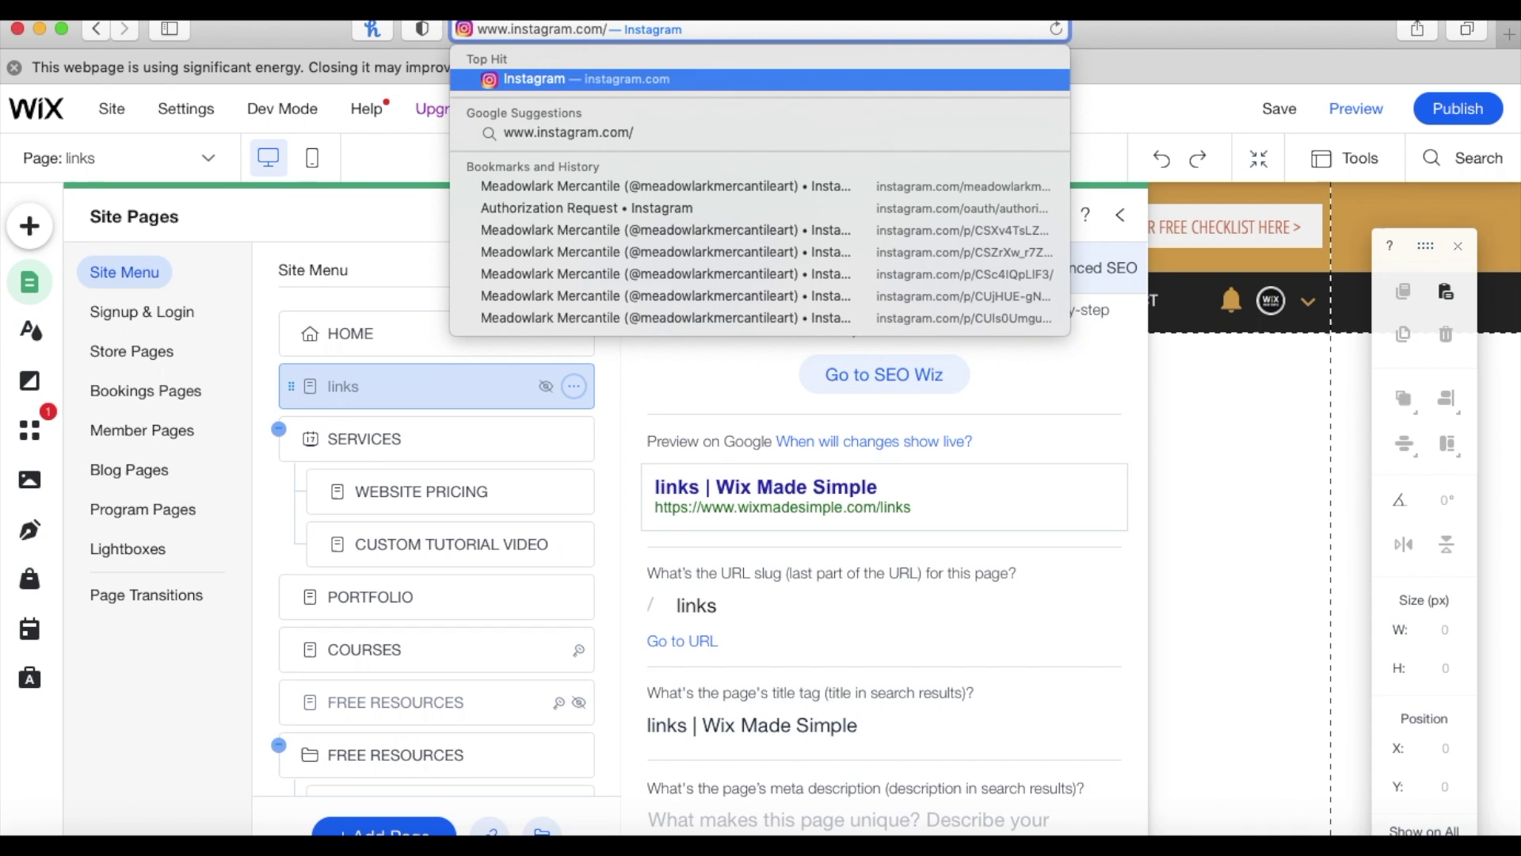
type("wixmades")
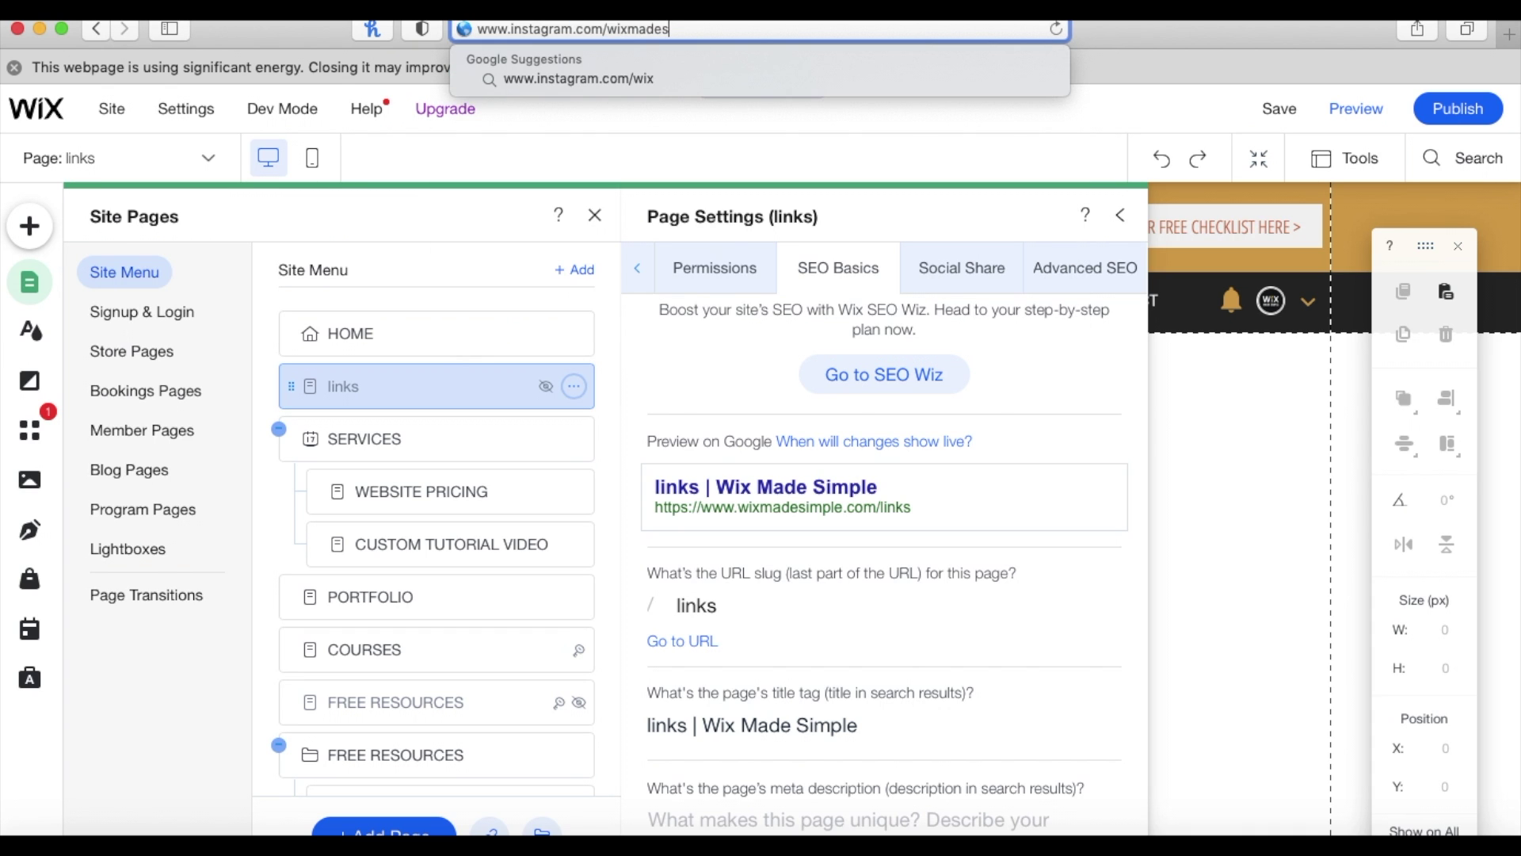
type("imple")
key("Return")
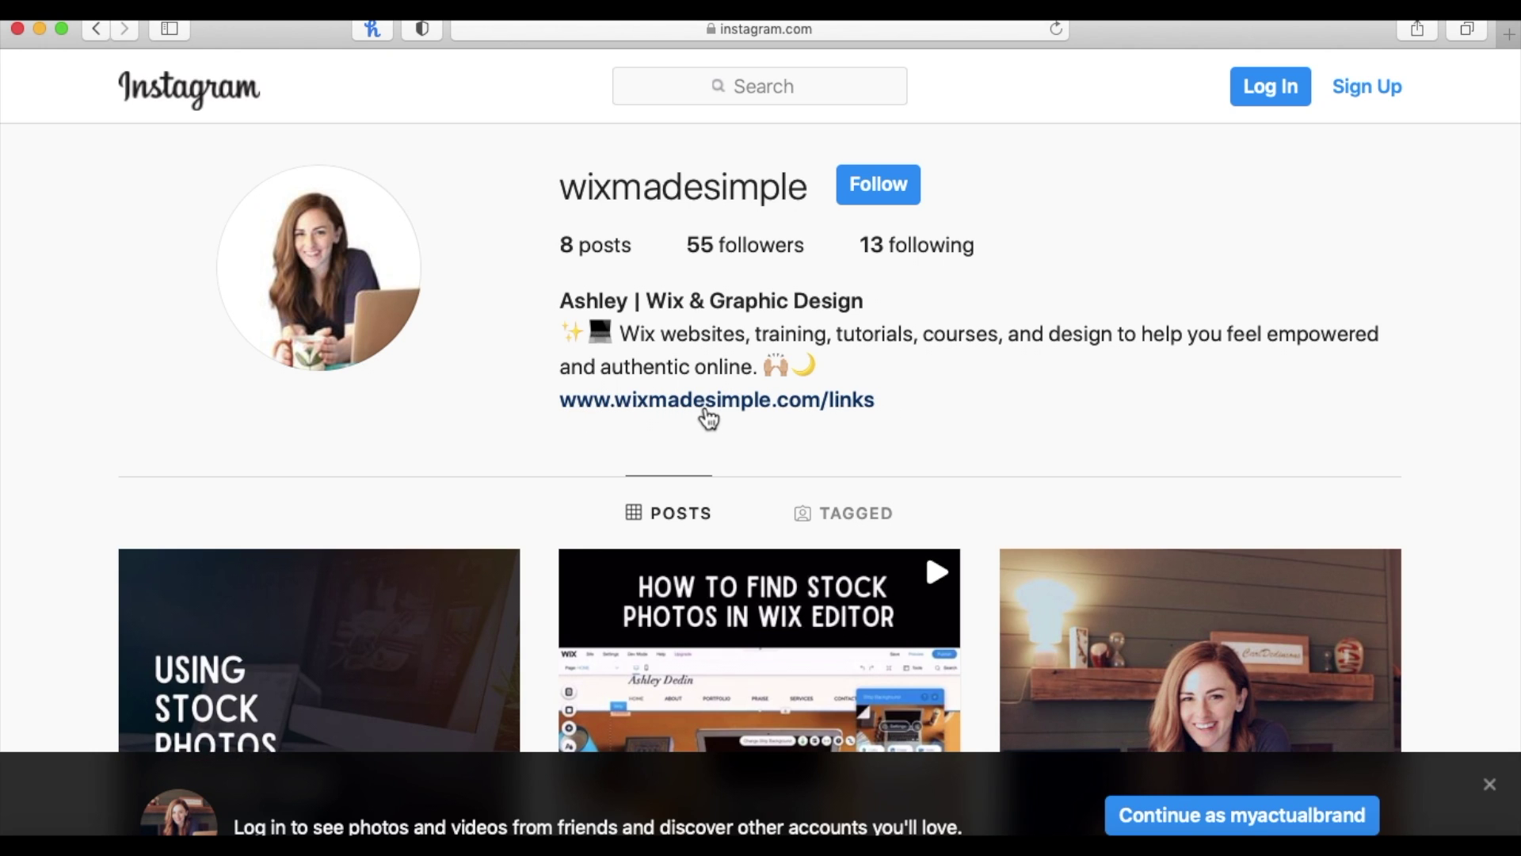
left_click(816, 402)
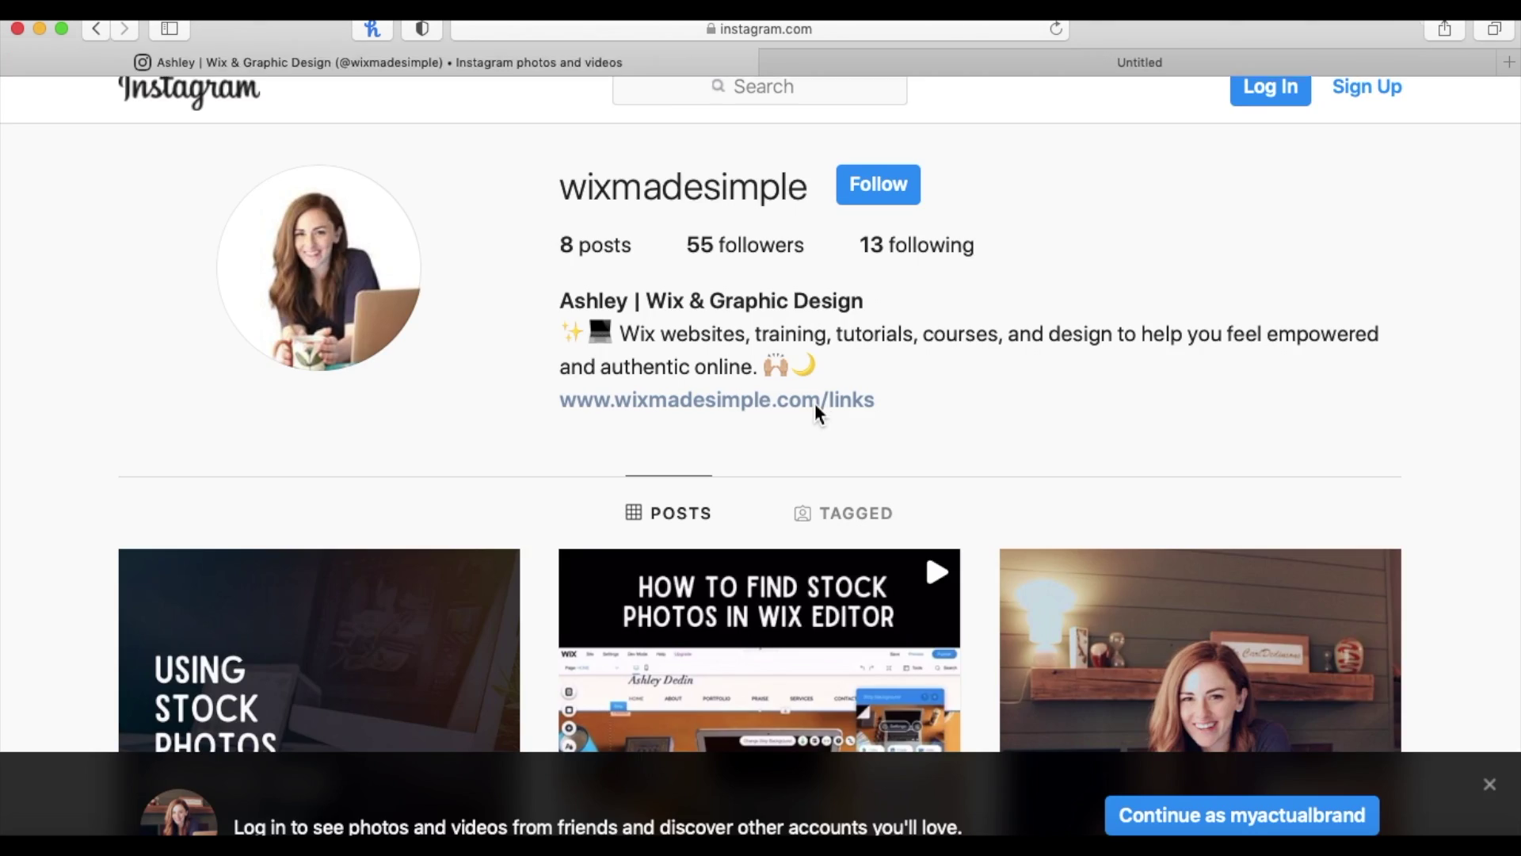